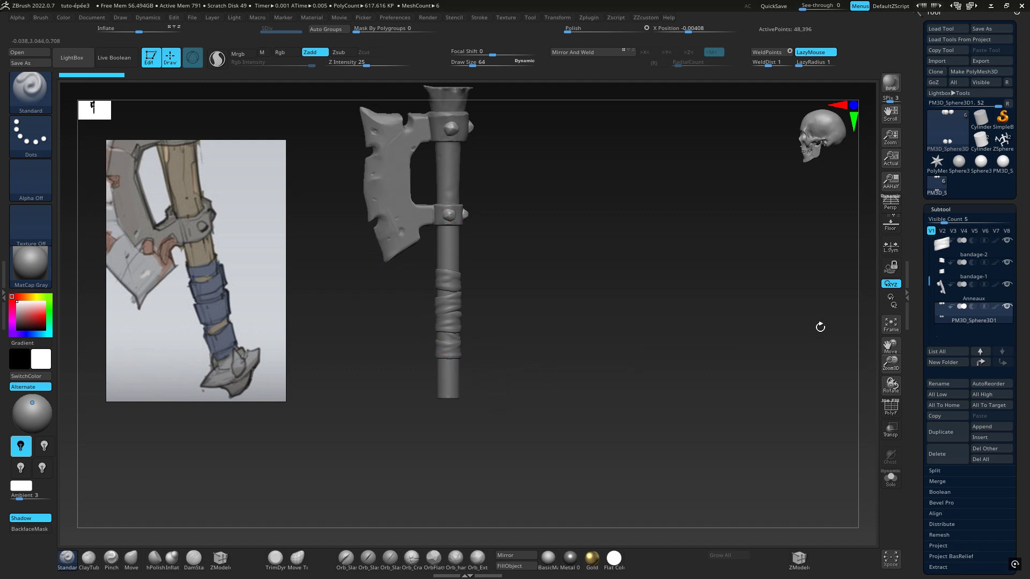
Insert a Sphere3D subtool, placing it at the handle's lower end and stretching it about 1.7 times along Z as the pommel
left_click(982, 436)
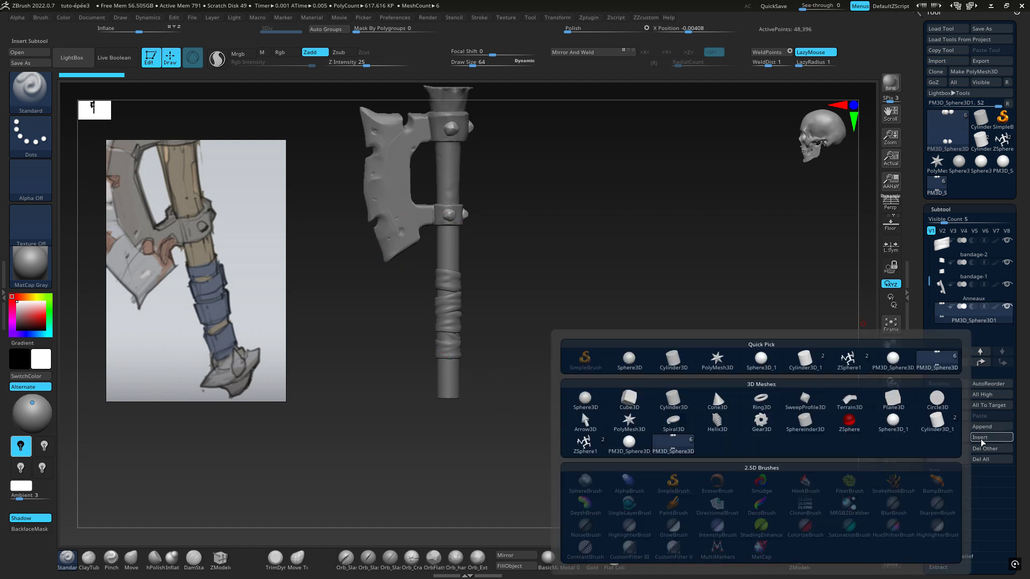
left_click(630, 357)
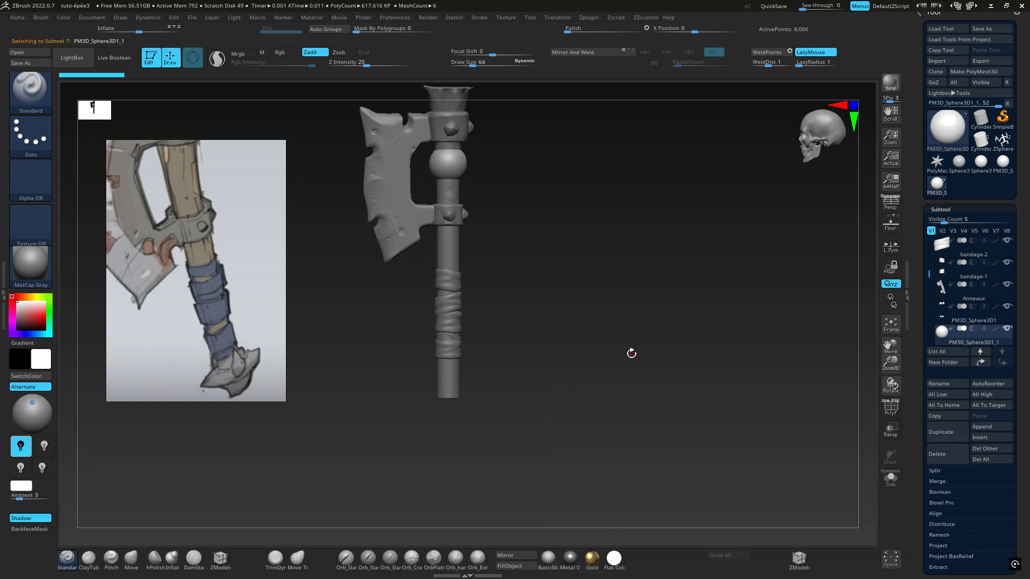
key("w")
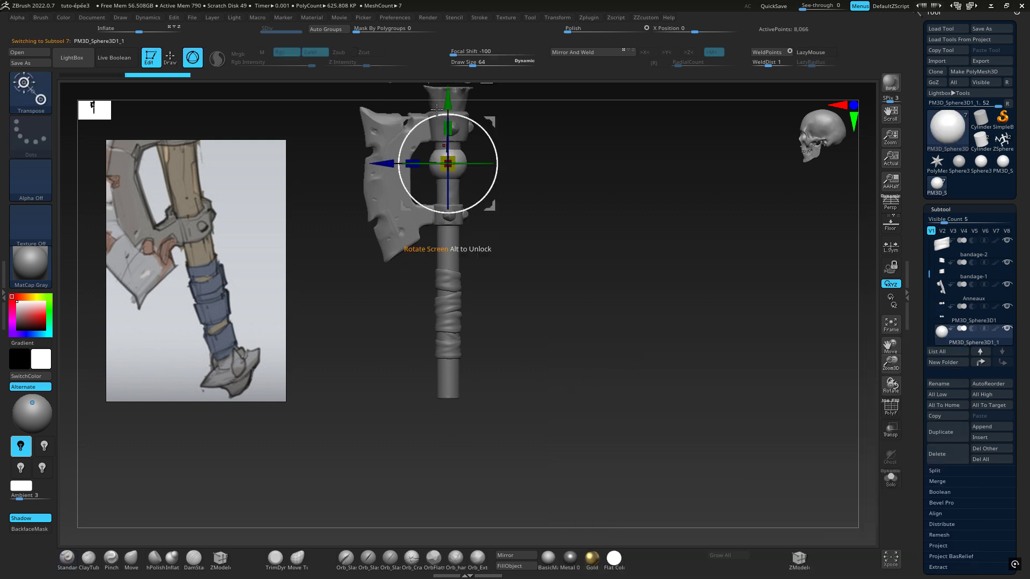
left_click_drag(448, 104, 459, 342)
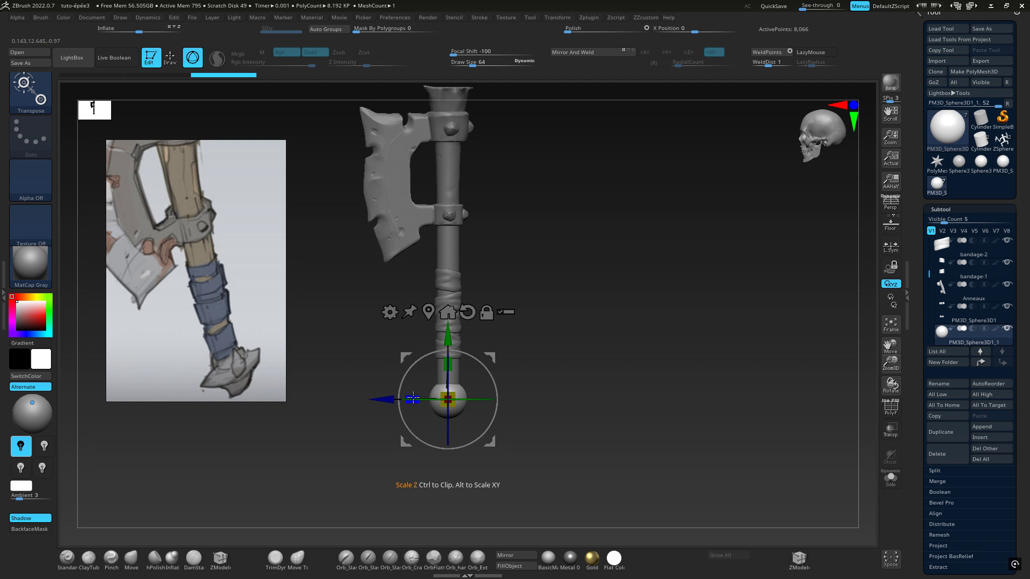
left_click_drag(412, 399, 400, 397)
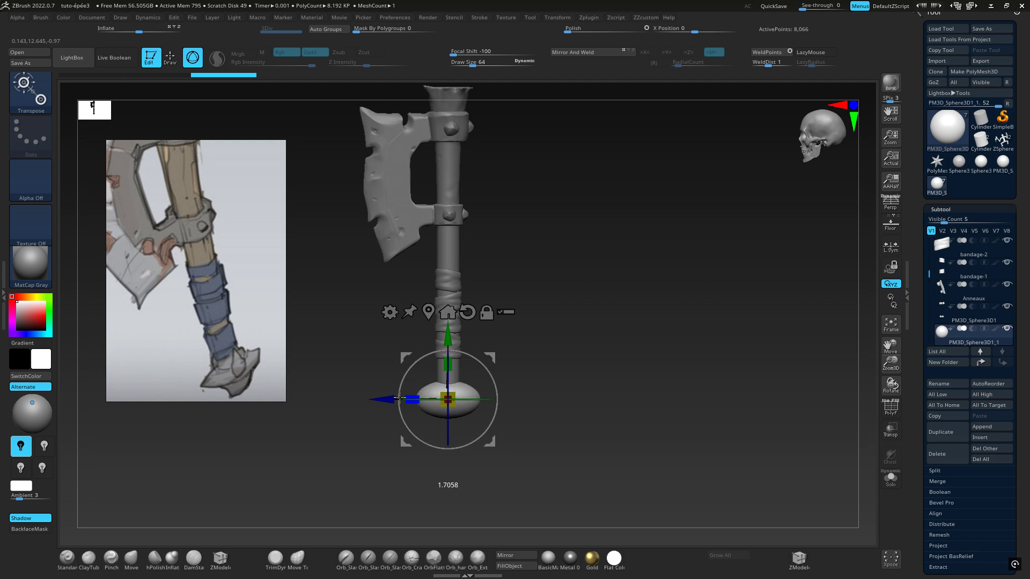
left_click_drag(399, 398, 400, 398)
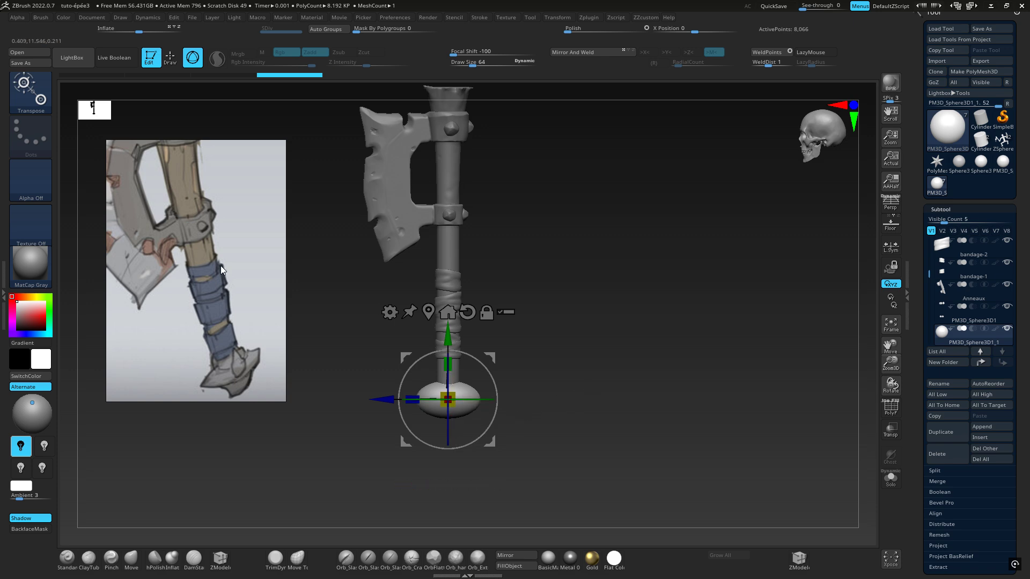
Set up the TrimDynamic brush with X symmetry and a draw size of about 80 for flattening the pommel
left_click(34, 100)
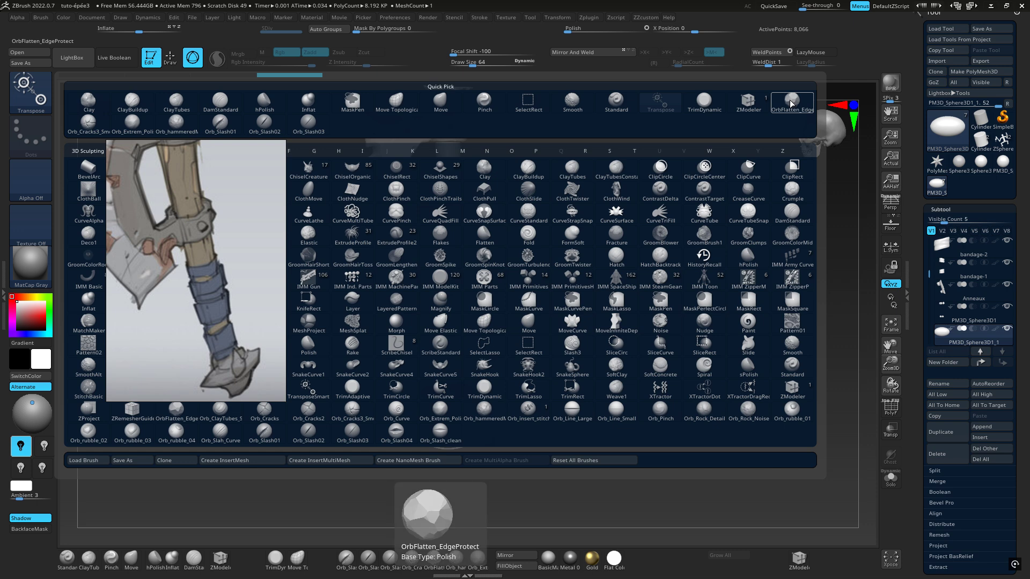
left_click(704, 103)
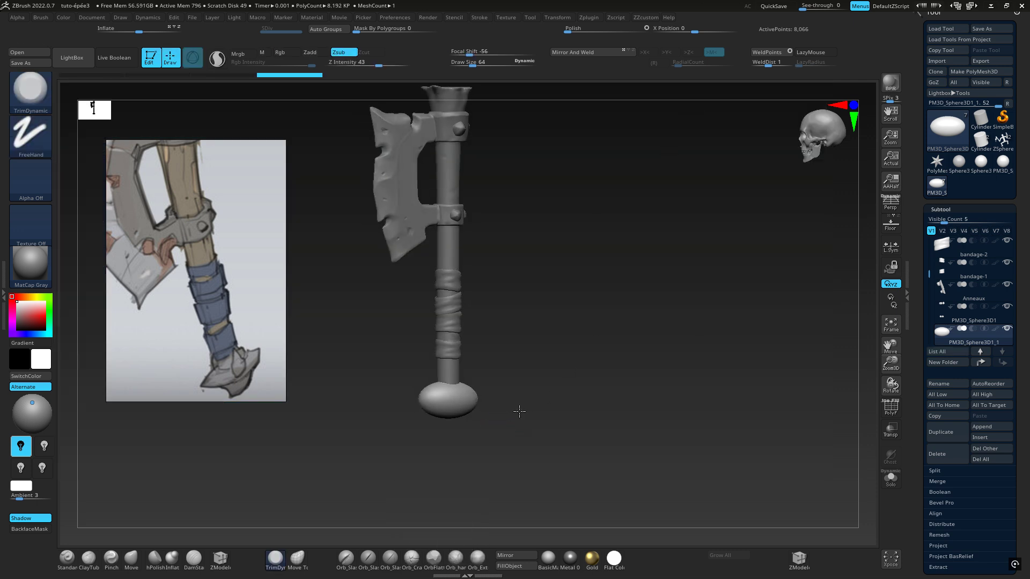
right_click_drag(519, 411, 614, 395)
right_click_drag(558, 423, 548, 441)
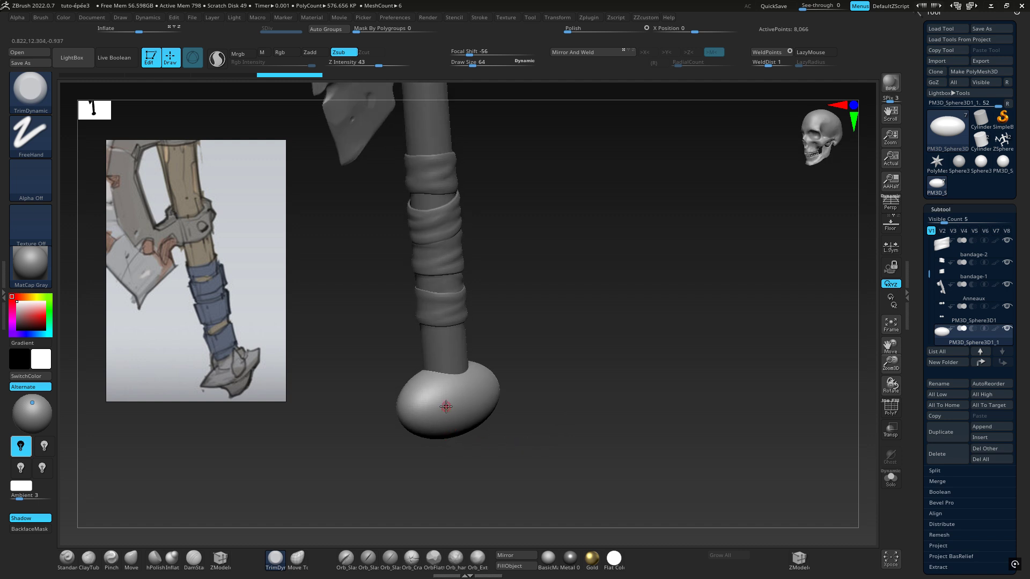
key("x")
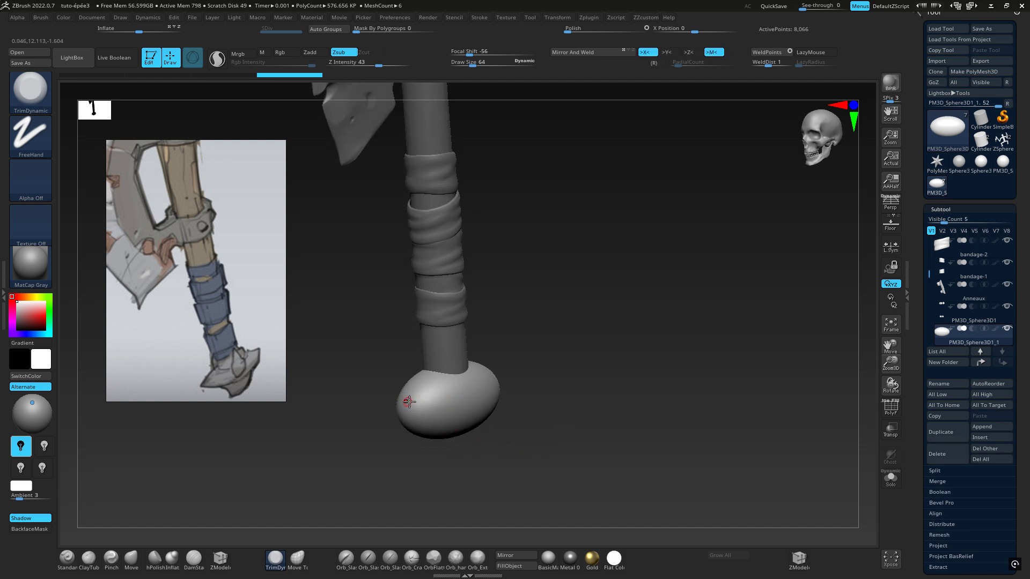
key("space")
left_click_drag(580, 326, 600, 324)
mouse_move(547, 388)
right_mouse_down()
mouse_move(502, 411)
mouse_move(427, 420)
right_mouse_up()
key("space")
mouse_move(419, 417)
left_mouse_down()
mouse_move(466, 404)
mouse_move(482, 410)
mouse_move(406, 415)
mouse_move(480, 404)
left_mouse_up()
key("space")
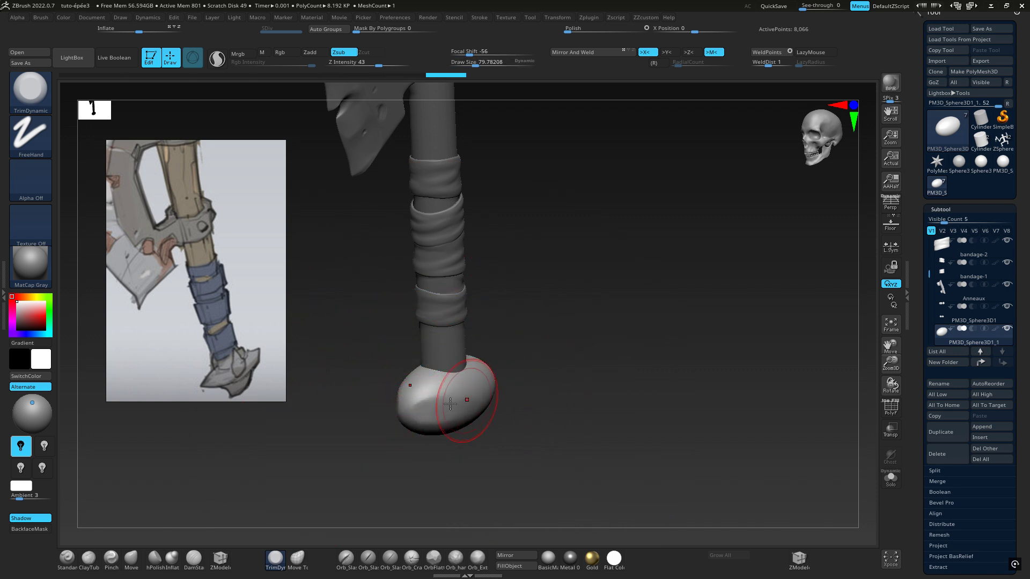
Trim flat facets into the rounded sides and tip of the pommel with TrimDynamic
right_click_drag(450, 404, 462, 405)
mouse_move(463, 405)
left_mouse_down()
mouse_move(453, 407)
mouse_move(472, 403)
left_mouse_up()
right_click_drag(469, 406, 494, 430)
mouse_move(498, 351)
left_mouse_down()
mouse_move(517, 368)
mouse_move(504, 391)
mouse_move(496, 350)
left_mouse_up()
mouse_move(513, 348)
left_mouse_down()
mouse_move(490, 361)
mouse_move(519, 368)
left_mouse_up()
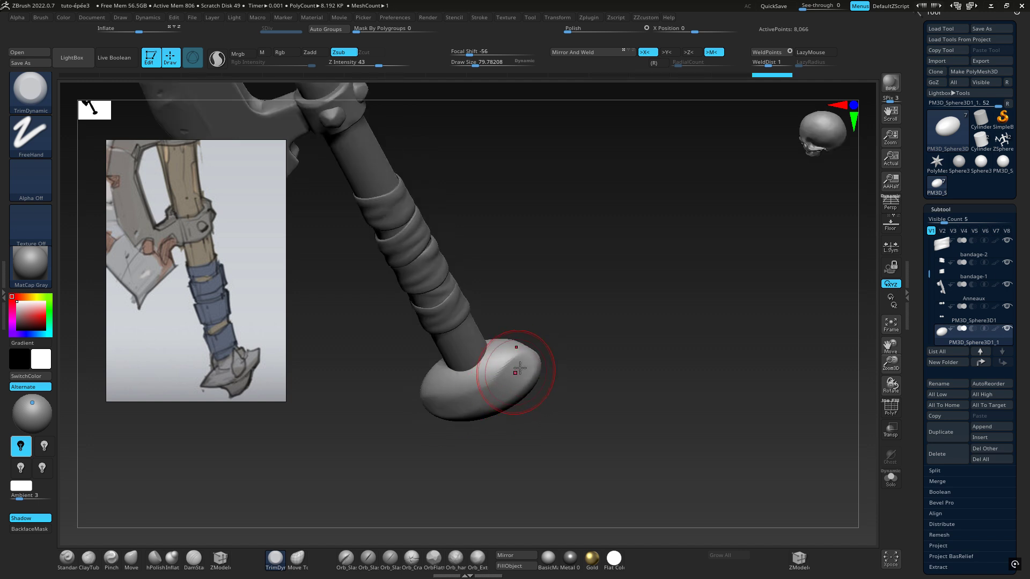
mouse_move(525, 367)
right_mouse_down()
mouse_move(591, 372)
mouse_move(540, 383)
right_mouse_up()
mouse_move(540, 385)
left_mouse_down()
mouse_move(533, 379)
mouse_move(533, 398)
mouse_move(531, 373)
left_mouse_up()
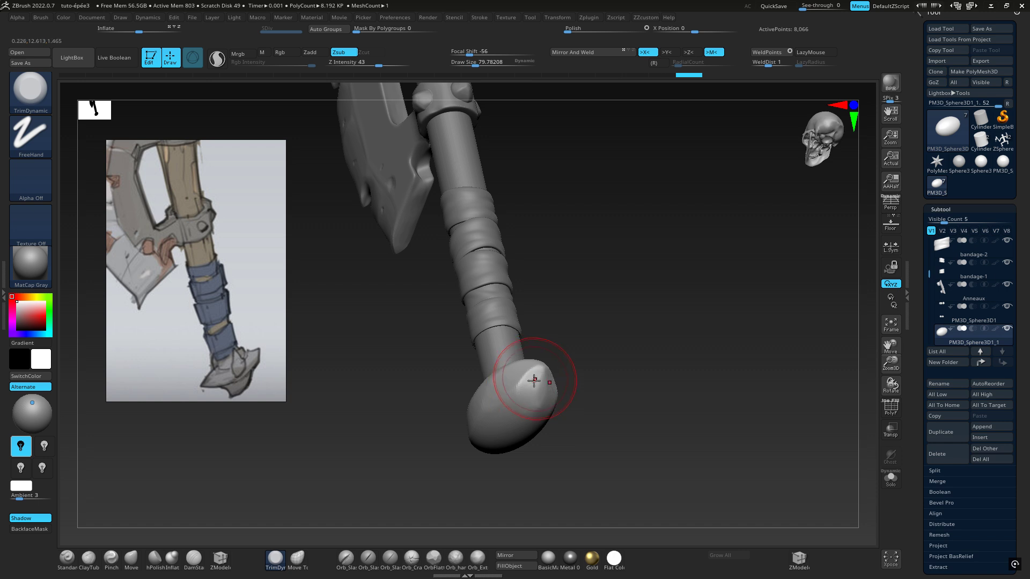
right_click_drag(531, 372, 570, 406)
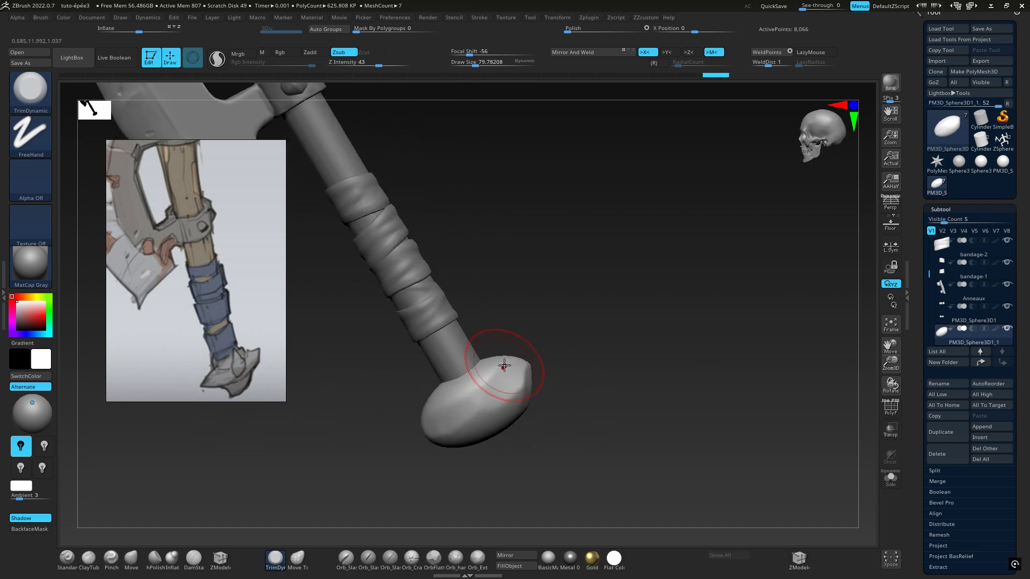
Flatten the pommel's upper shoulder around the handle with TrimDynamic strokes
right_click_drag(503, 364, 507, 376)
left_click_drag(507, 379, 500, 379)
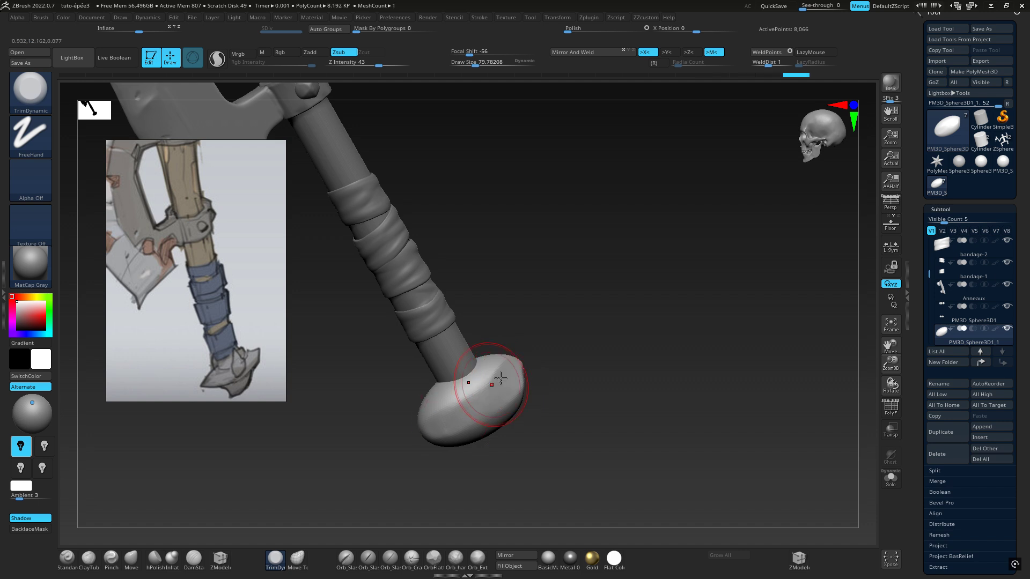
right_click_drag(501, 375, 507, 393)
left_click_drag(479, 391, 445, 402)
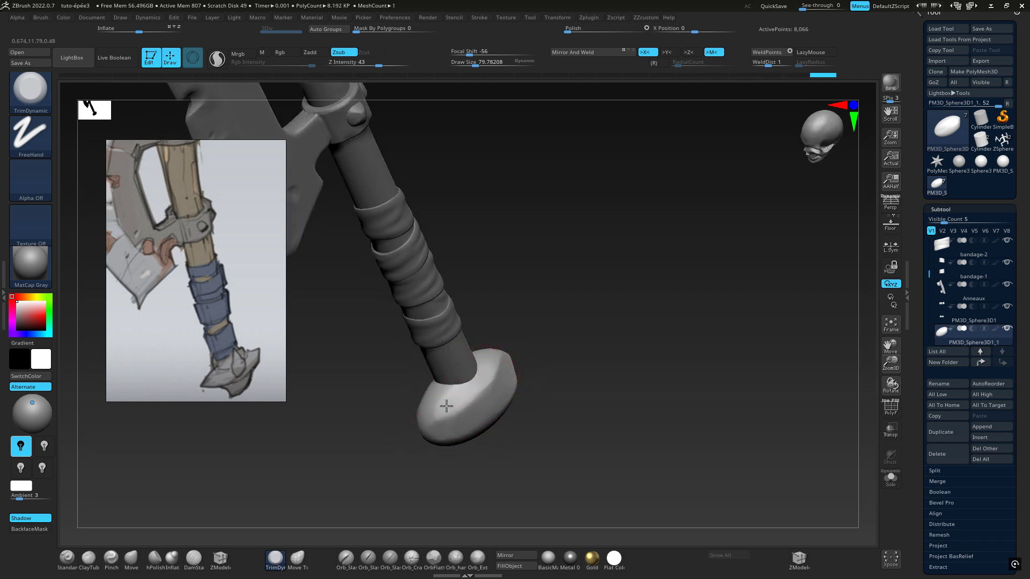
mouse_move(501, 402)
right_mouse_down()
mouse_move(413, 322)
mouse_move(471, 340)
mouse_move(457, 294)
mouse_move(530, 336)
mouse_move(537, 328)
right_mouse_up()
mouse_move(479, 339)
left_mouse_down()
mouse_move(451, 358)
mouse_move(460, 354)
mouse_move(445, 359)
mouse_move(446, 344)
left_mouse_up()
right_click_drag(429, 405, 456, 374)
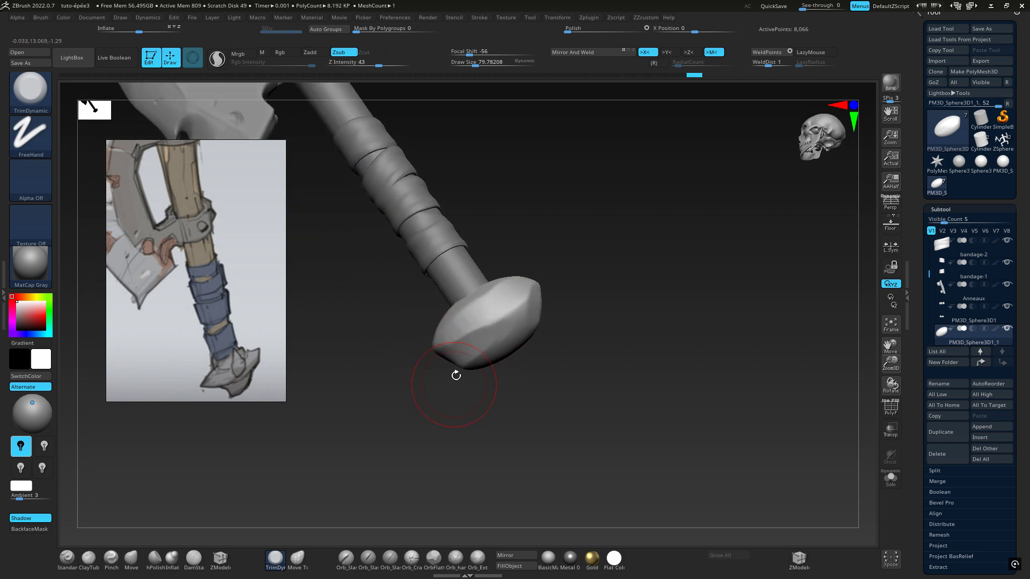
Trim planes across the pommel's lower half and ends to form a hard edge around its middle
left_click_drag(506, 295, 478, 317)
right_click_drag(526, 305, 542, 299)
mouse_move(543, 296)
left_mouse_down()
mouse_move(525, 324)
mouse_move(510, 317)
left_mouse_up()
right_click_drag(537, 296, 551, 295)
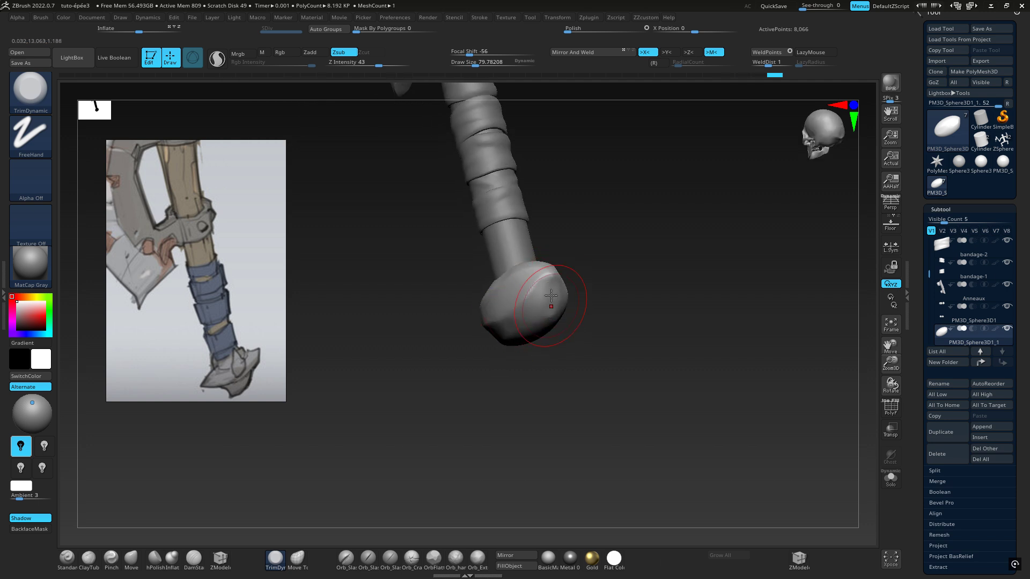
left_click_drag(552, 294, 526, 300)
mouse_move(552, 296)
right_mouse_down()
mouse_move(588, 317)
mouse_move(582, 306)
right_mouse_up()
mouse_move(533, 264)
left_mouse_down()
mouse_move(508, 287)
mouse_move(516, 294)
left_mouse_up()
mouse_move(560, 290)
right_mouse_down()
mouse_move(603, 313)
mouse_move(598, 325)
right_mouse_up()
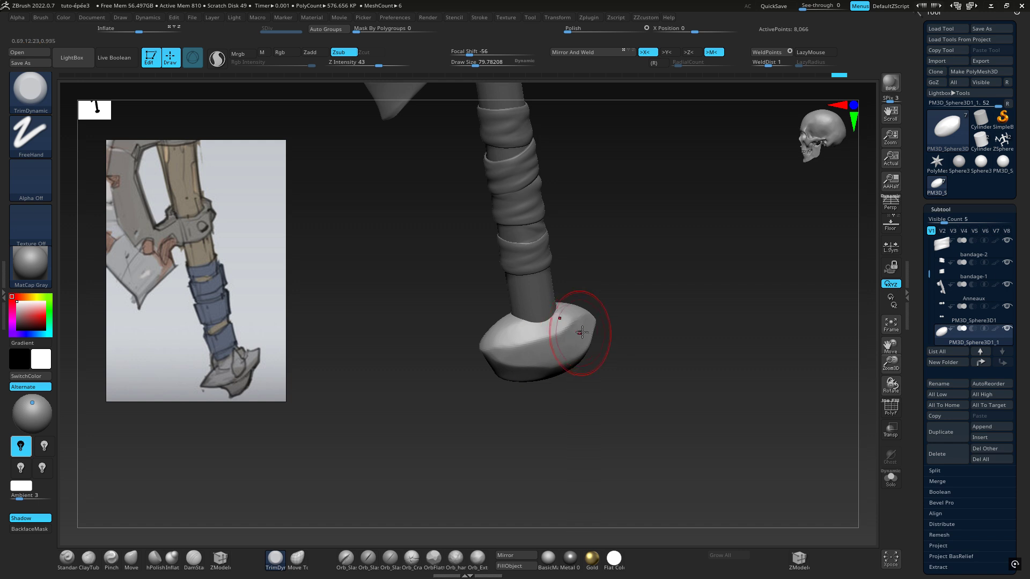
Refine the remaining rounded areas on the pommel's far side and corners with more TrimDynamic facets
right_click_drag(506, 348, 499, 355)
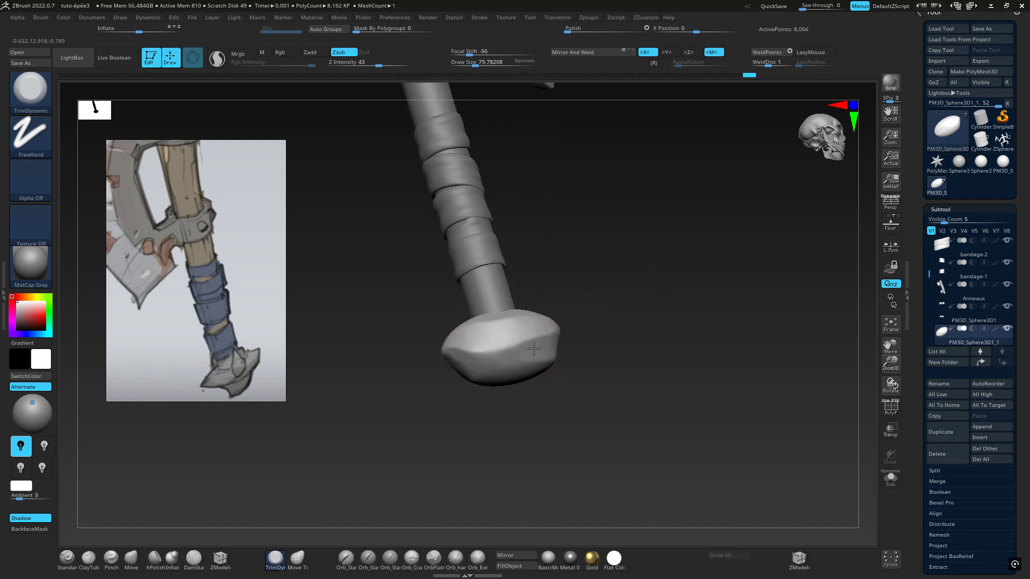
mouse_move(534, 347)
left_mouse_down()
mouse_move(474, 358)
mouse_move(552, 345)
left_mouse_up()
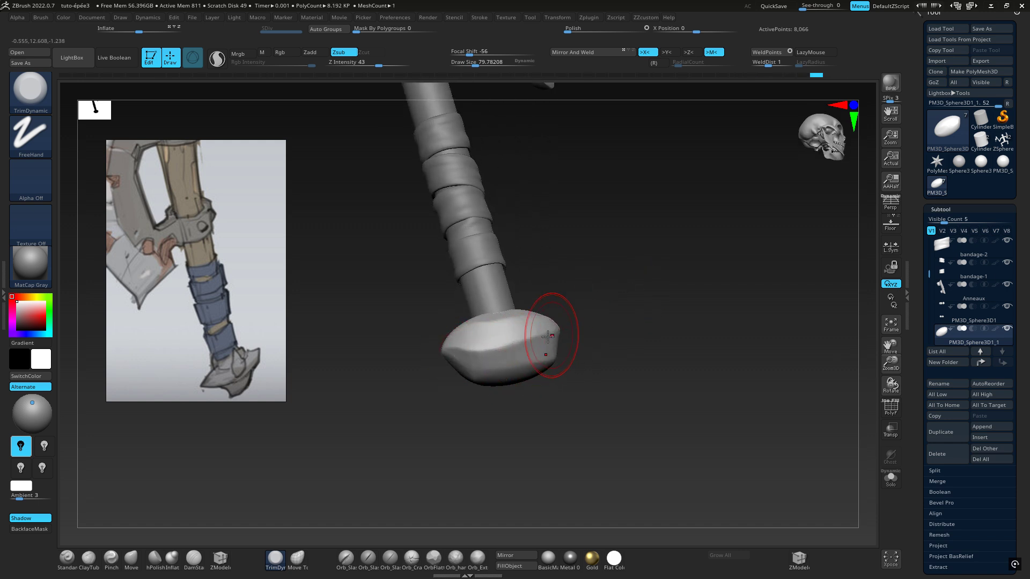
right_click_drag(552, 345, 513, 414)
right_click_drag(580, 325, 539, 350)
right_click_drag(640, 305, 570, 374)
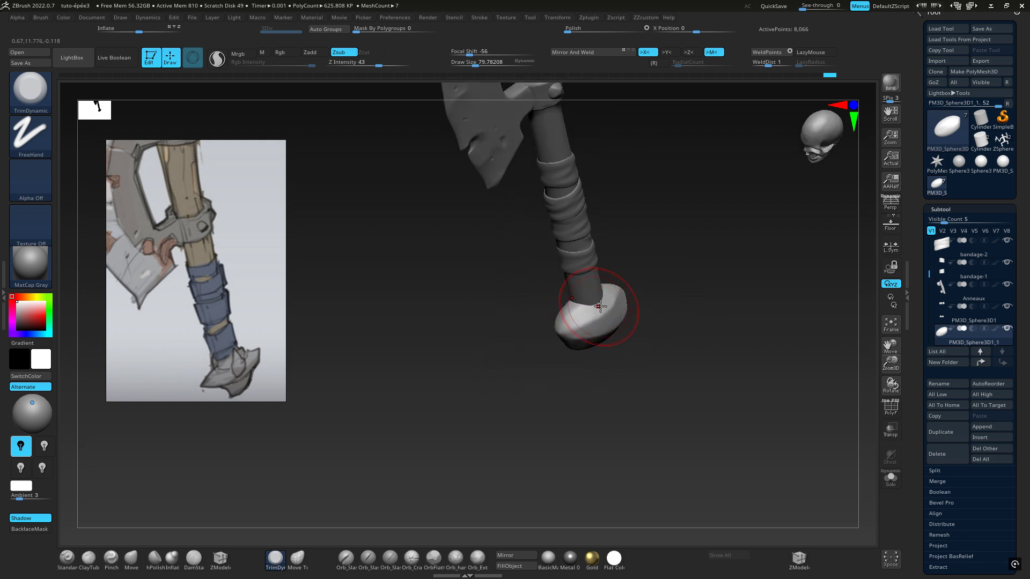
right_click_drag(540, 315, 595, 341)
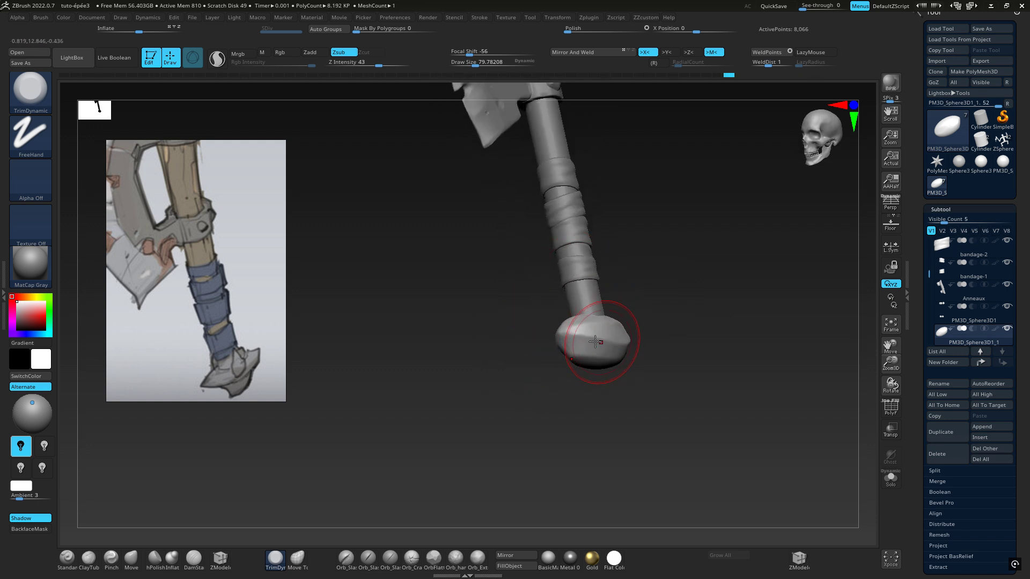
left_click_drag(570, 343, 575, 339)
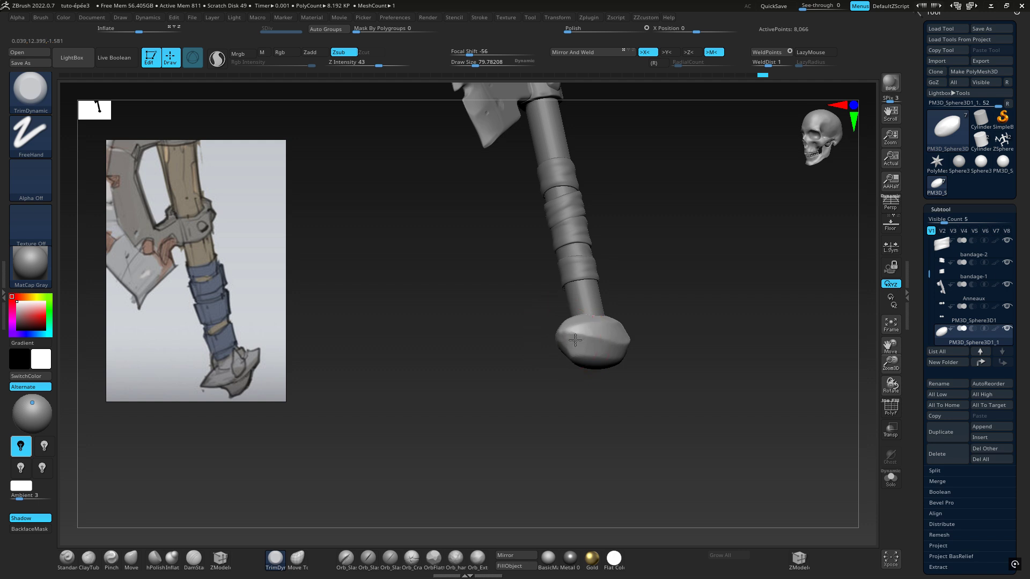
mouse_move(627, 336)
right_mouse_down()
mouse_move(603, 396)
mouse_move(675, 325)
mouse_move(689, 340)
mouse_move(635, 320)
right_mouse_up()
Turn off X symmetry and scale the pommel down along Y to make it flatter
key("w")
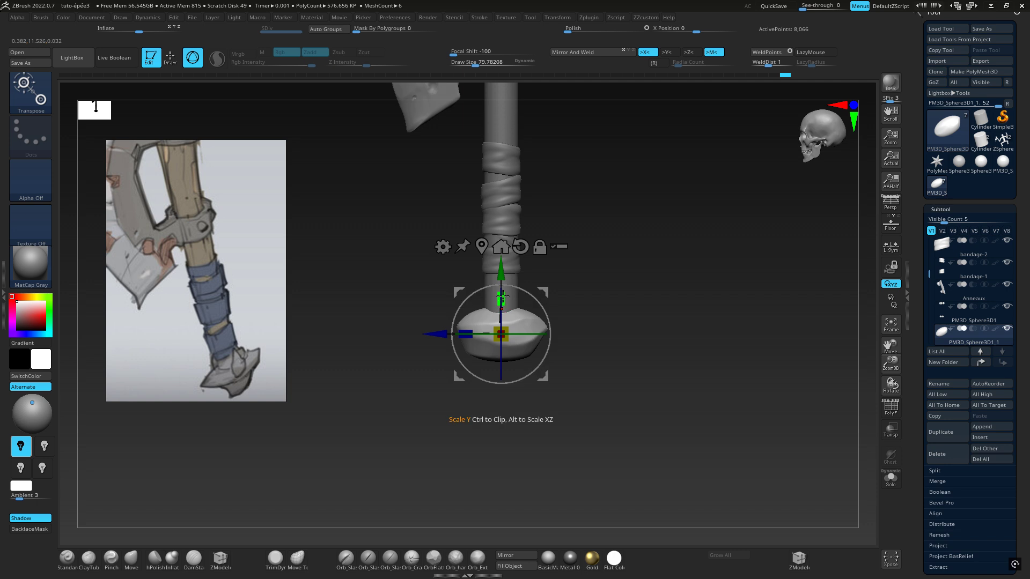
key("x")
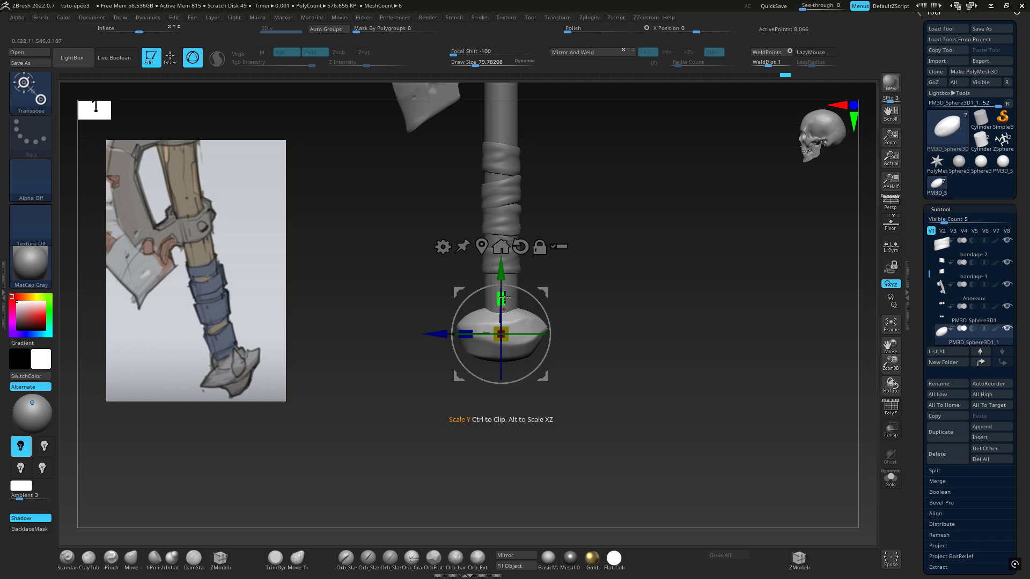
left_click_drag(502, 296, 508, 303)
mouse_move(600, 335)
left_mouse_down()
mouse_move(666, 319)
mouse_move(596, 346)
left_mouse_up()
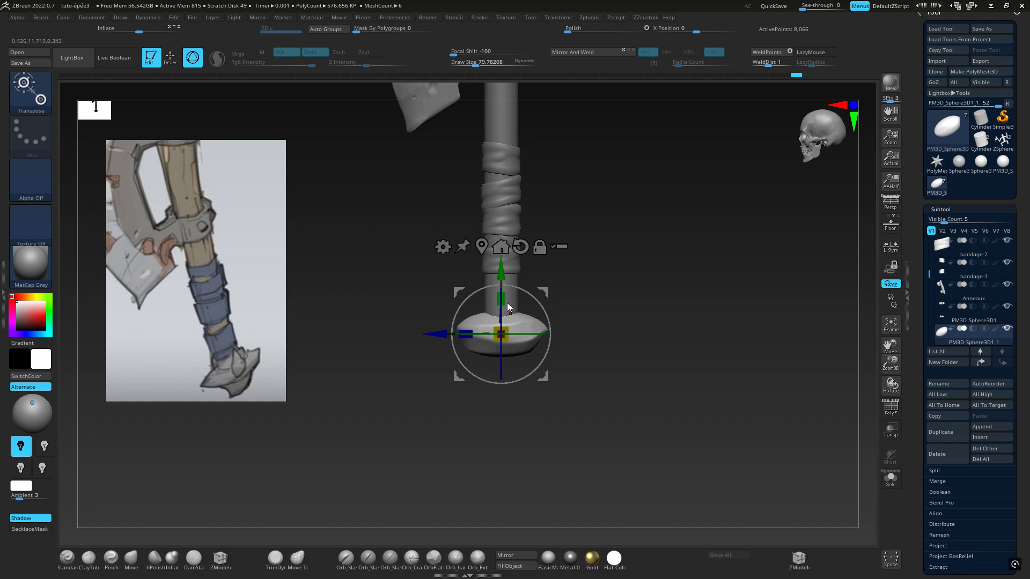
Try placing a duplicate of the pommel directly beneath the original for trimming with TrimDynamic, and undo the duplication
left_click_drag(504, 274, 511, 302, "ctrl")
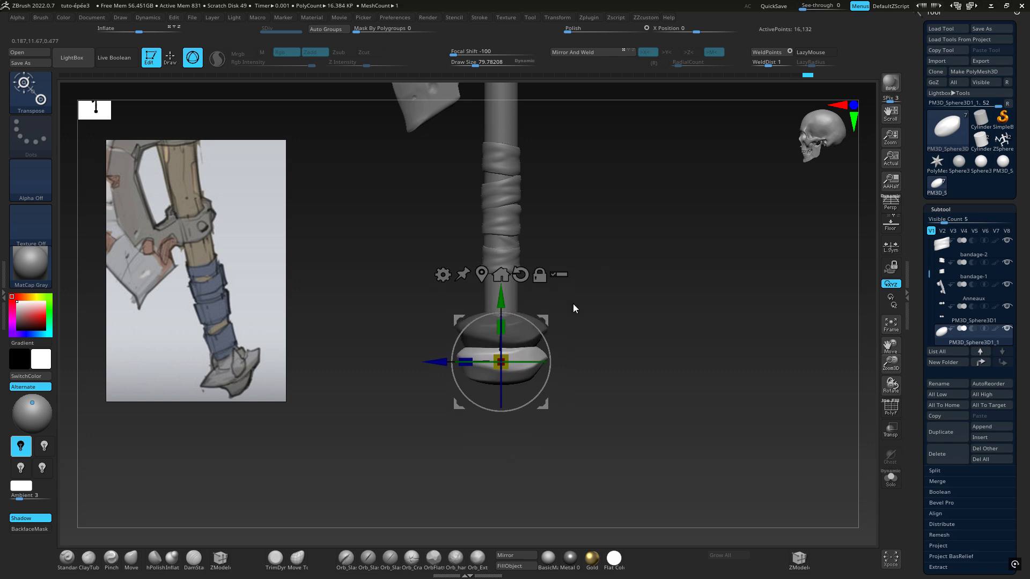
left_click(26, 97)
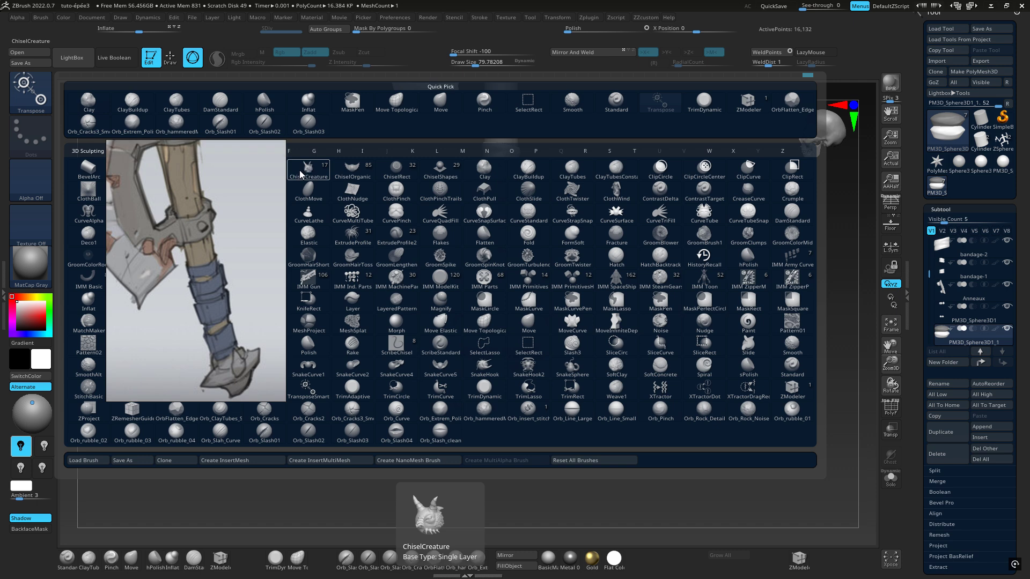
left_click(709, 106)
mouse_move(588, 380)
right_mouse_down()
mouse_move(620, 367)
mouse_move(604, 396)
right_mouse_up()
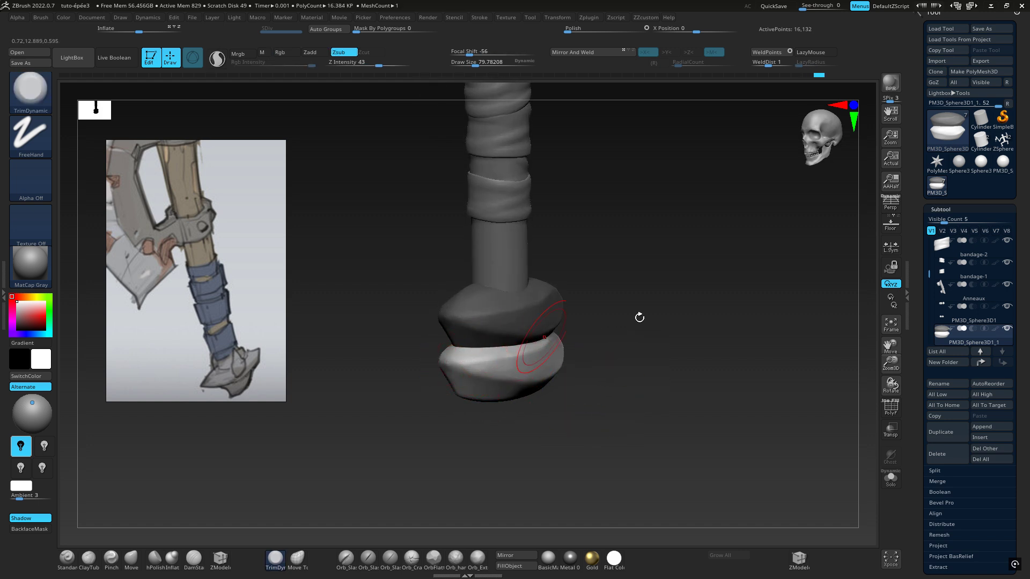
right_click_drag(639, 317, 751, 308)
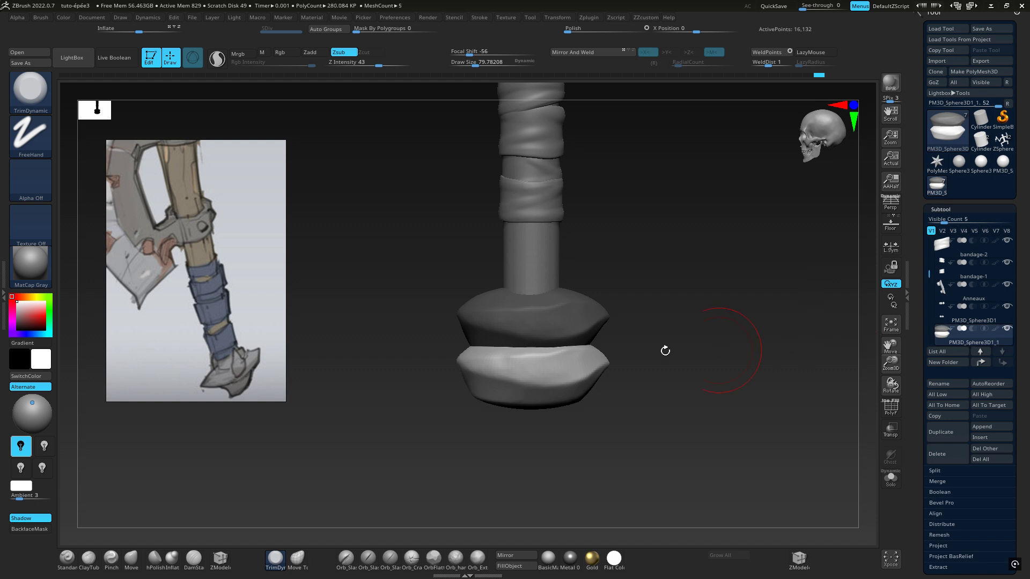
key("ctrl+z")
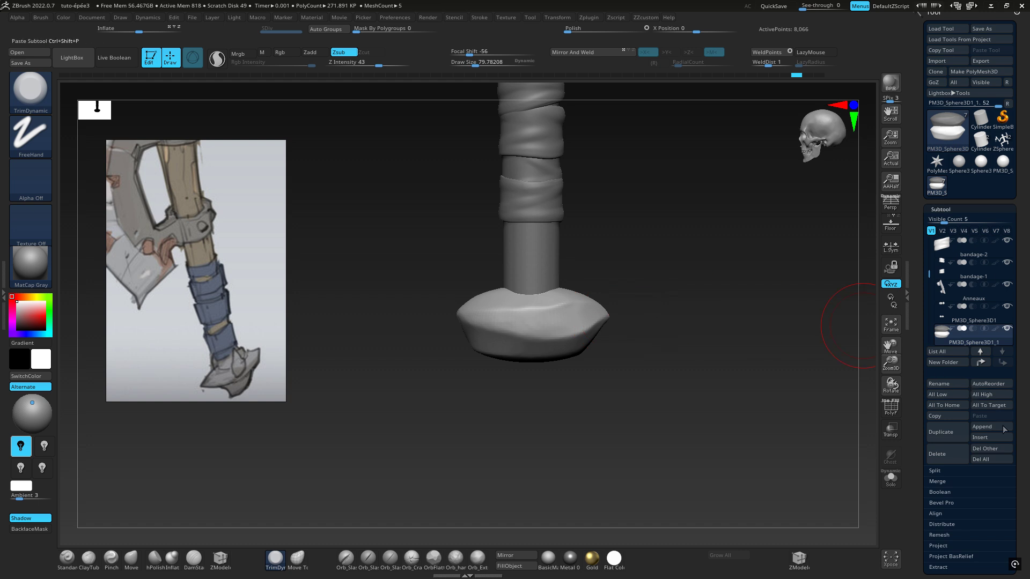
Insert another Sphere3D subtool and move it down the handle so it protrudes from the pommel's underside
left_click(985, 437)
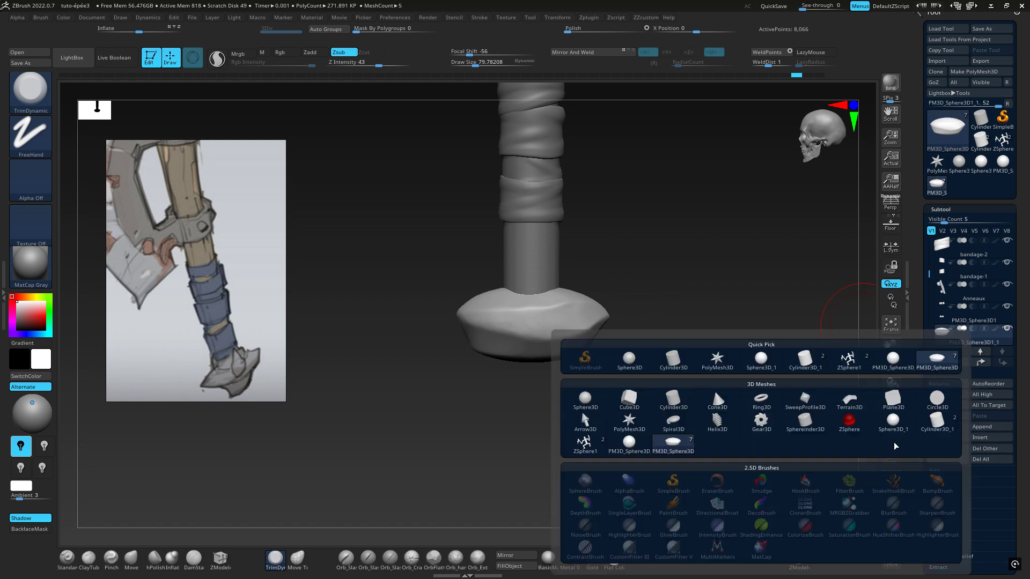
left_click(632, 365)
right_click_drag(660, 317, 650, 352, "ctrl")
key("w")
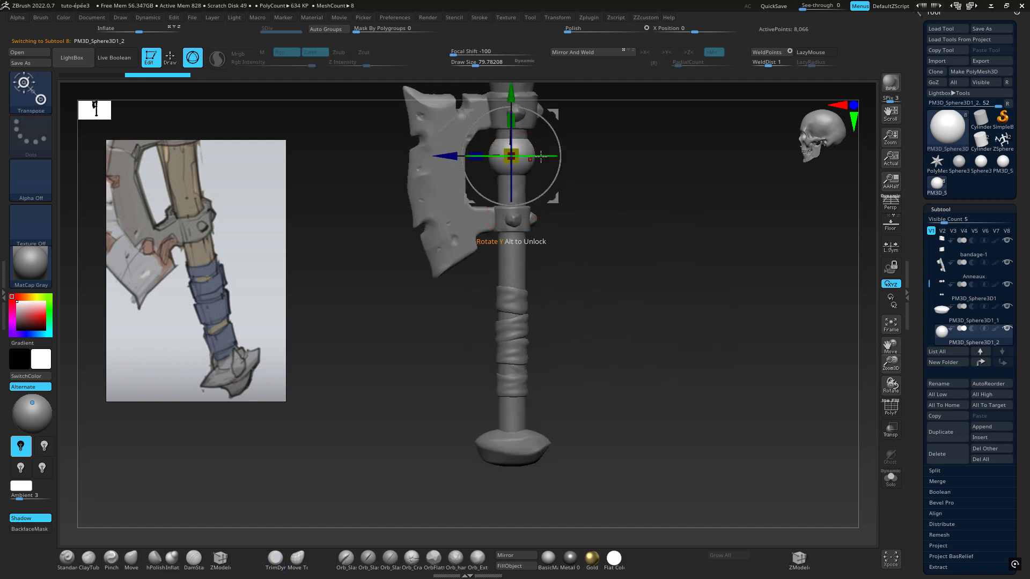
right_click_drag(530, 186, 539, 219, "alt")
left_click_drag(519, 131, 563, 437)
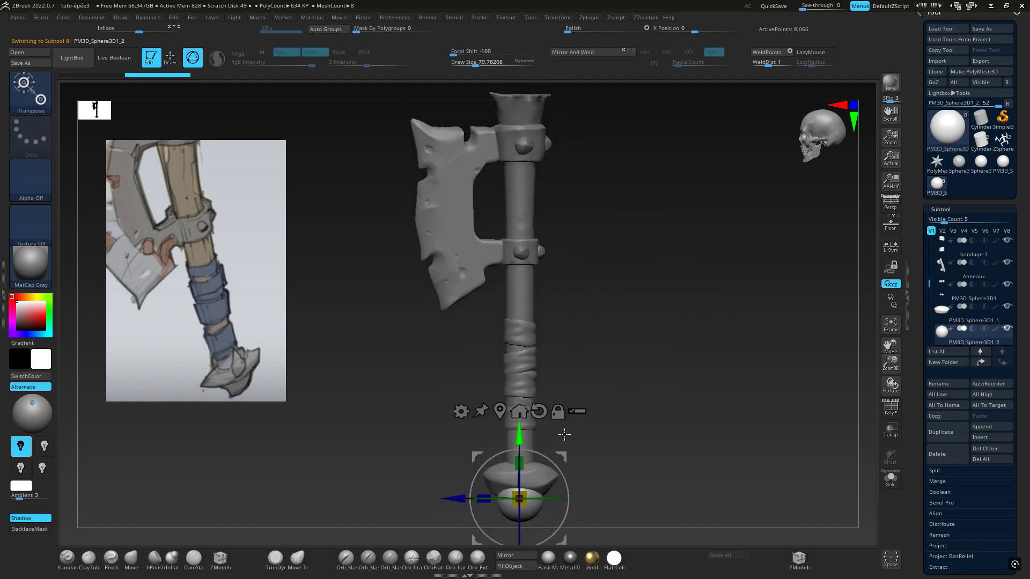
right_click_drag(632, 383, 628, 232, "alt")
right_click_drag(575, 352, 714, 317, "ctrl")
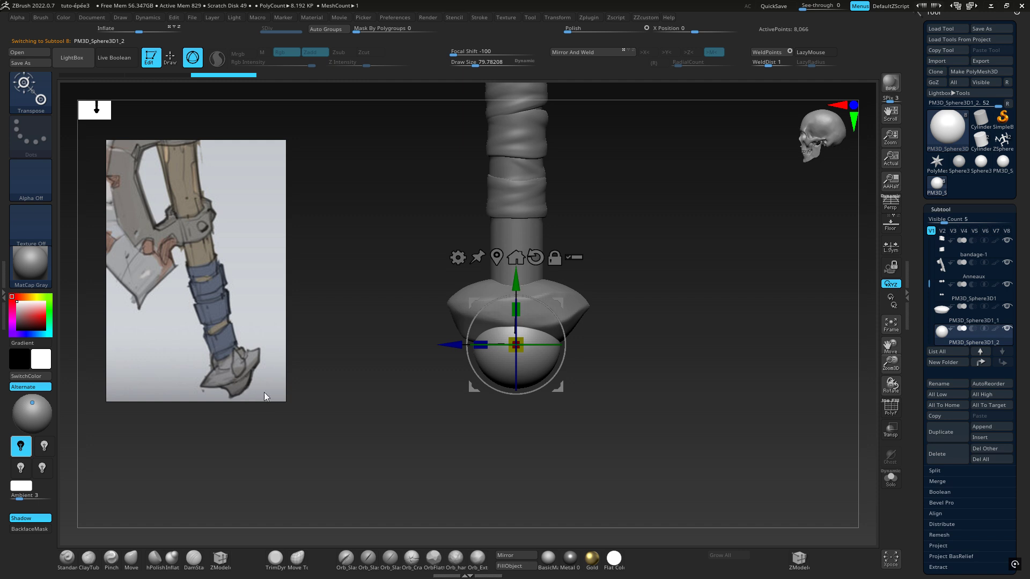
Narrow the lower sphere along X to about 0.46 of its width
left_click_drag(556, 305, 614, 313)
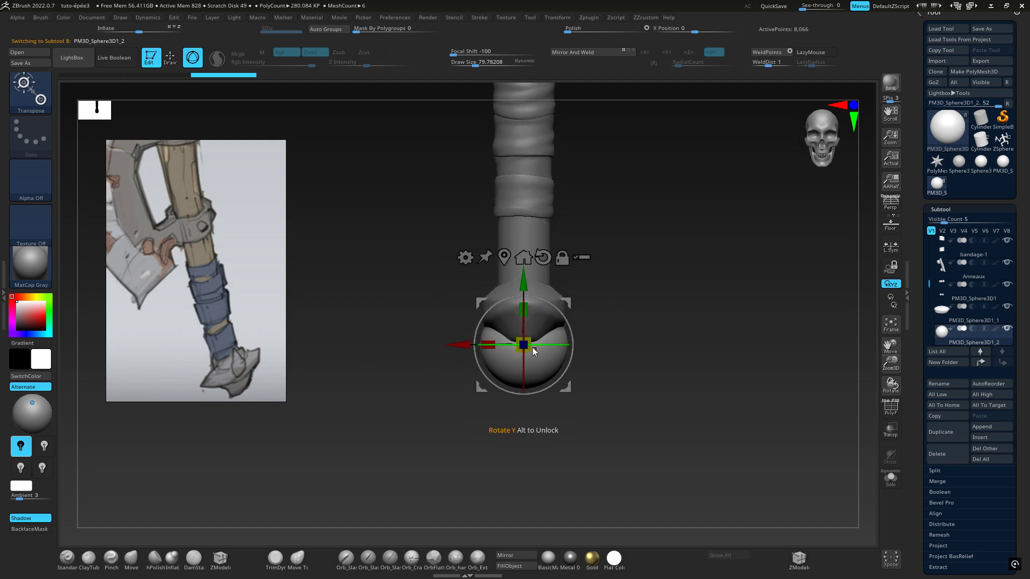
left_click_drag(488, 344, 505, 342)
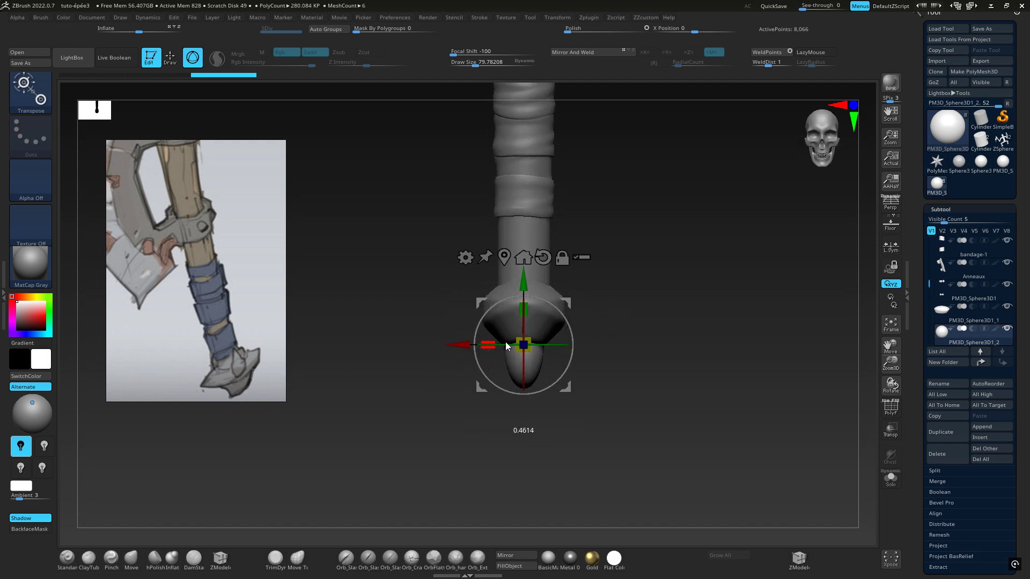
right_click_drag(646, 320, 600, 336)
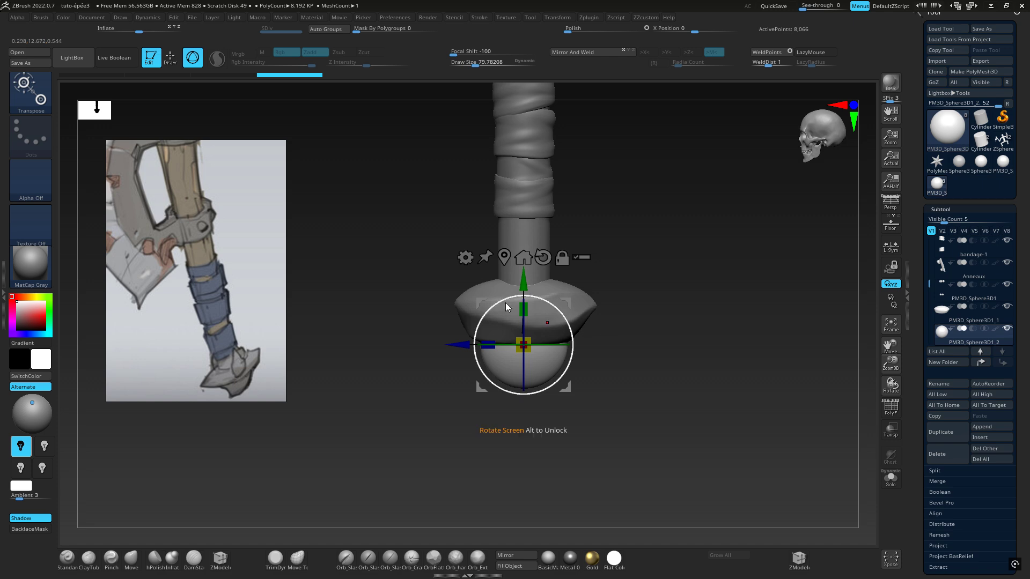
Use the Move brush to push in one side of the lower sphere, forming a hooked claw shape
left_click(27, 94)
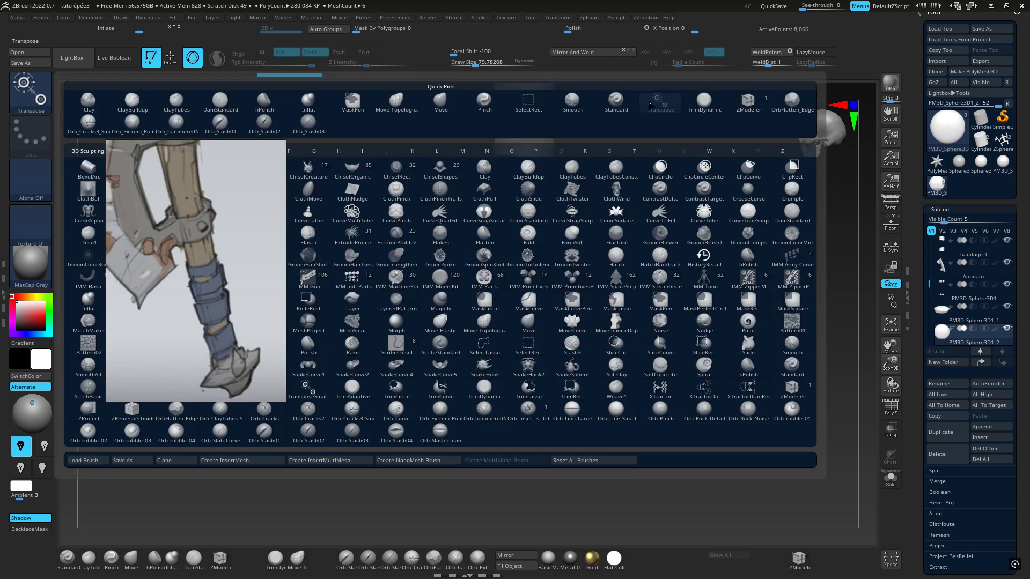
left_click(704, 101)
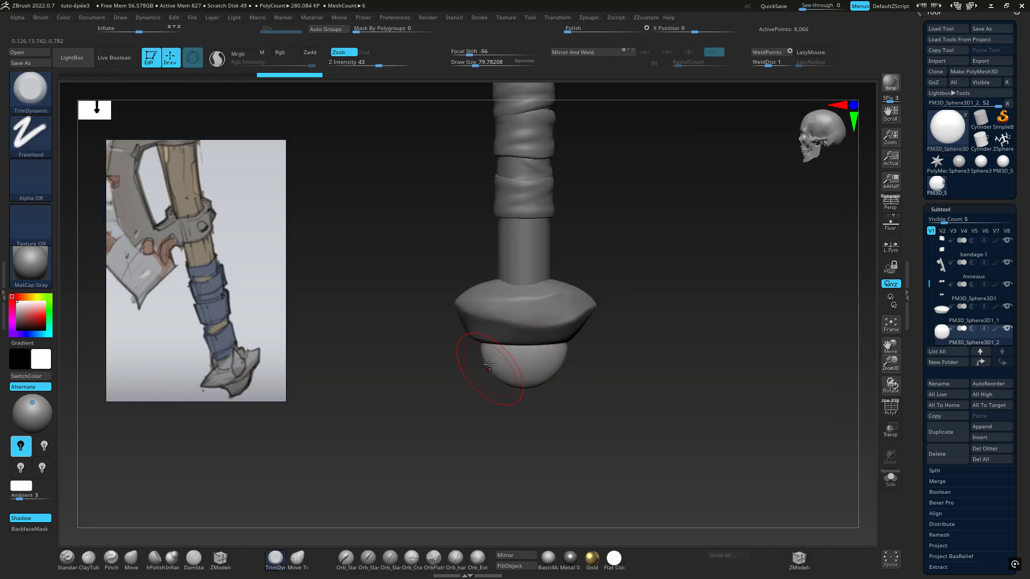
left_click(27, 88)
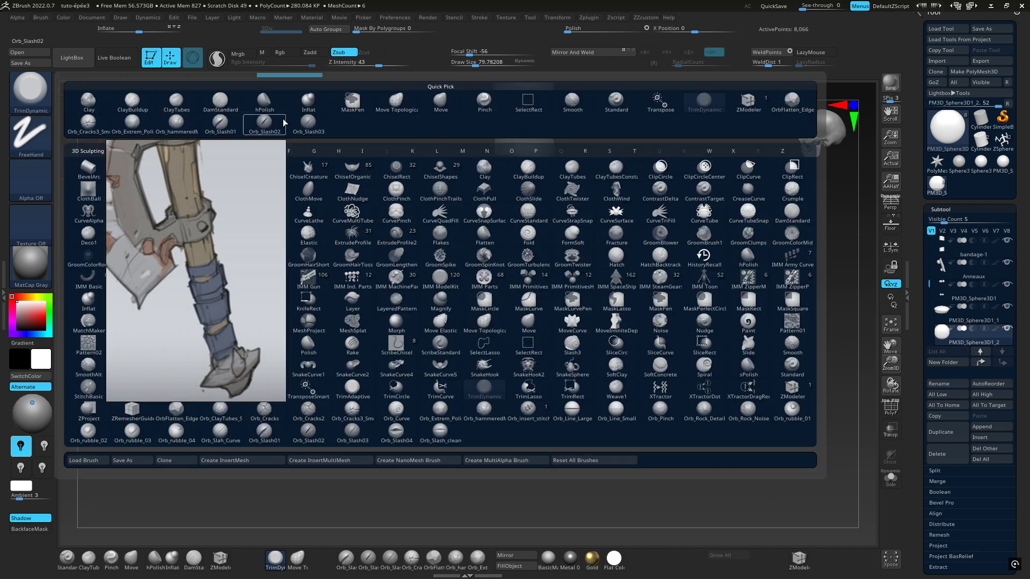
left_click(441, 101)
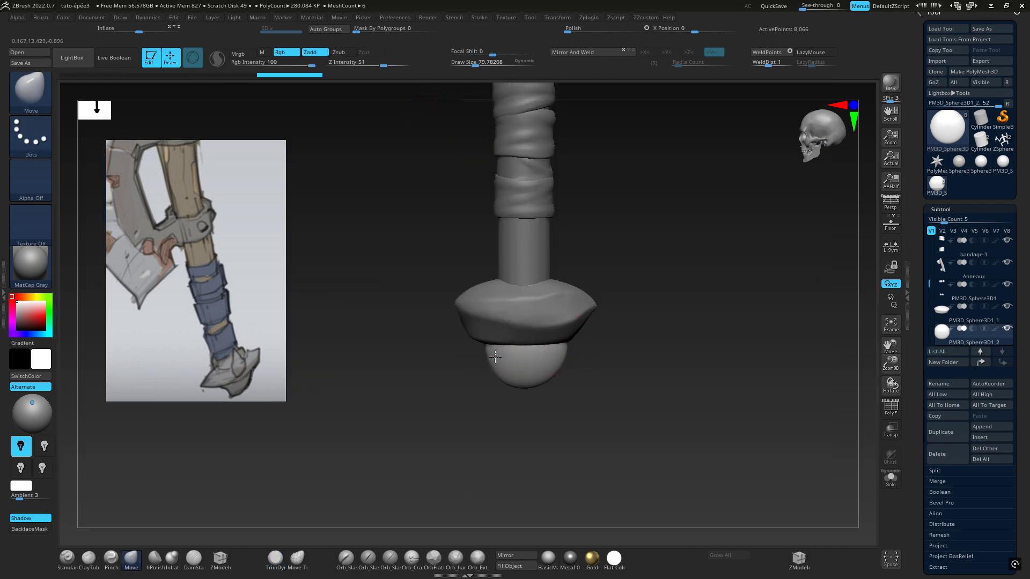
left_click_drag(495, 357, 537, 355)
left_click_drag(556, 351, 572, 342)
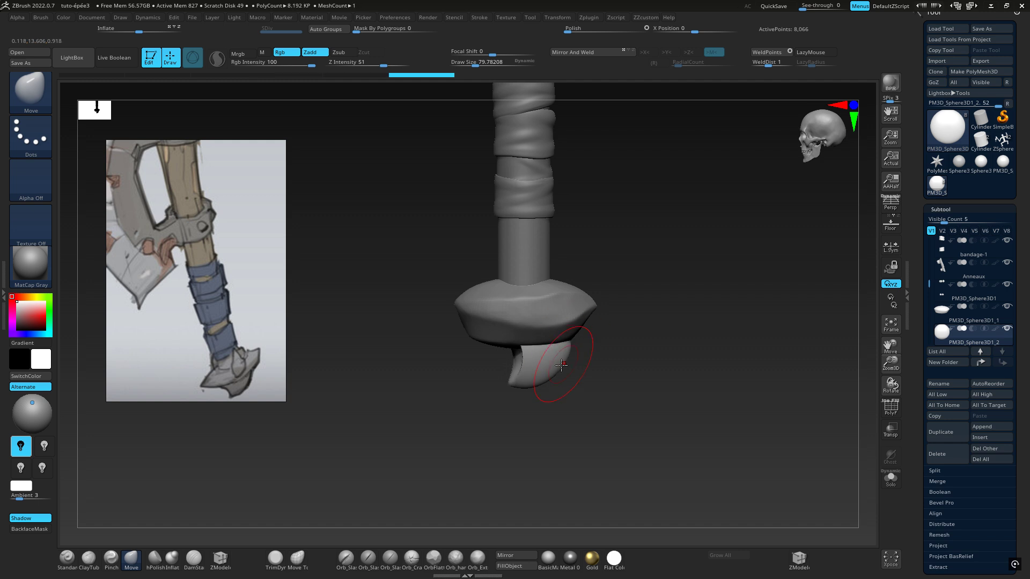
Scale the claw piece down slightly along Y and shift it along Z beneath the pommel
key("w")
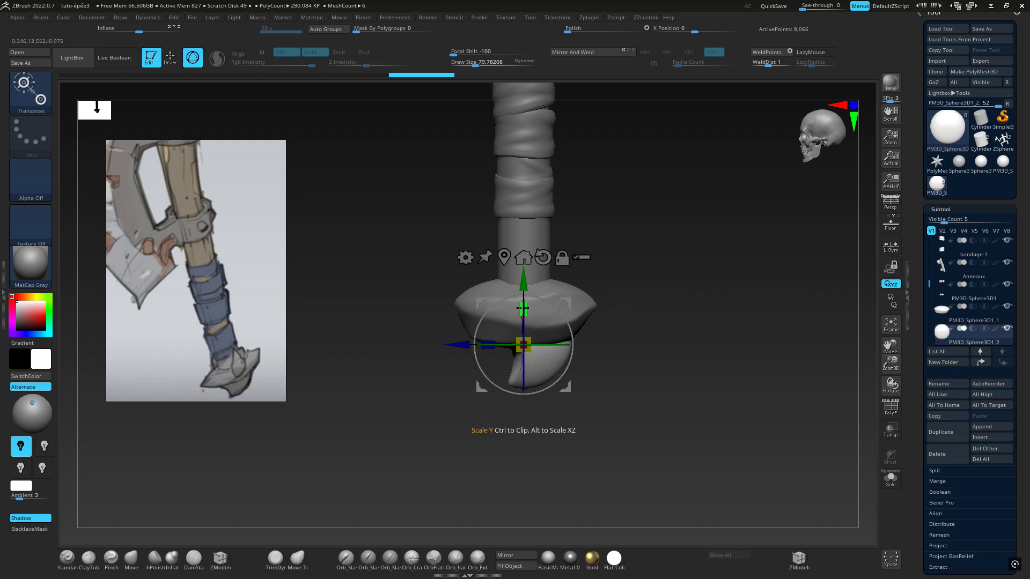
left_click_drag(523, 309, 524, 316)
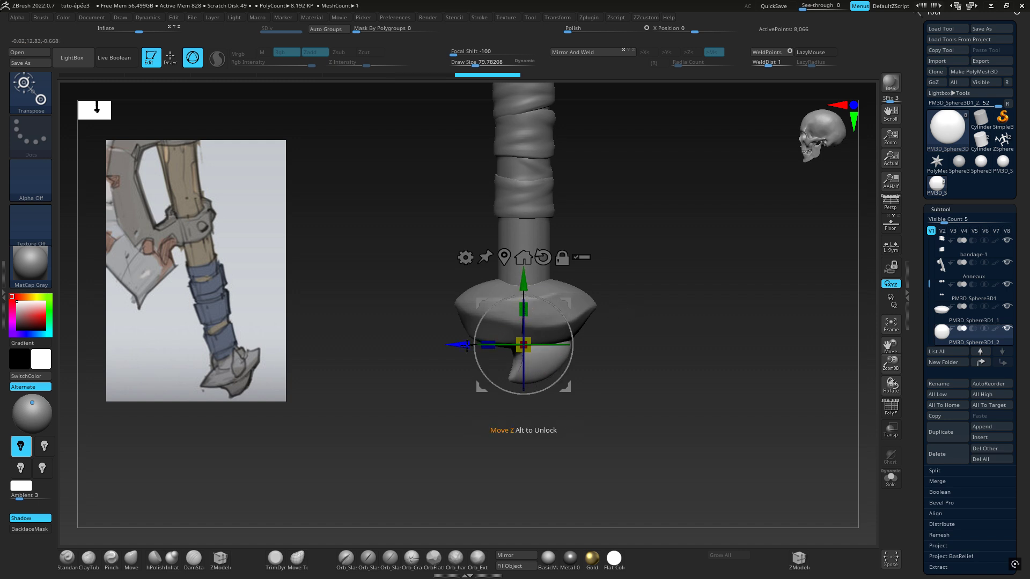
mouse_move(458, 345)
left_mouse_down()
mouse_move(479, 338)
mouse_move(443, 344)
mouse_move(473, 342)
left_mouse_up()
Apply initial TrimDynamic strokes along the claw's inner edge and side
left_click(31, 94)
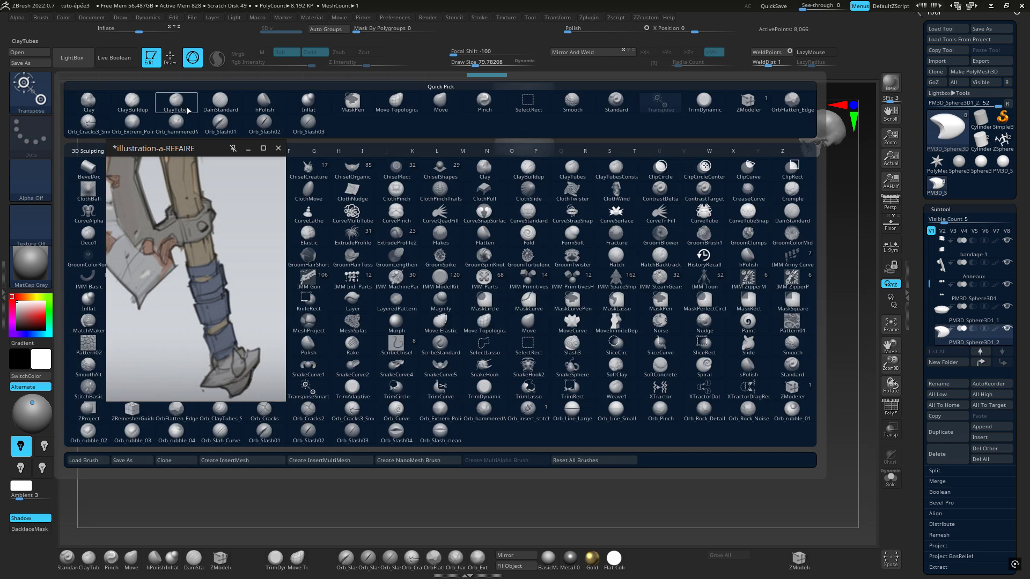
left_click(703, 104)
mouse_move(499, 370)
left_mouse_down()
mouse_move(625, 329)
mouse_move(557, 323)
mouse_move(466, 349)
mouse_move(501, 349)
left_mouse_up()
mouse_move(501, 349)
right_mouse_down()
mouse_move(375, 341)
mouse_move(478, 379)
mouse_move(608, 336)
right_mouse_up()
mouse_move(552, 348)
left_mouse_down("alt")
mouse_move(690, 299)
mouse_move(746, 305)
left_mouse_up("alt")
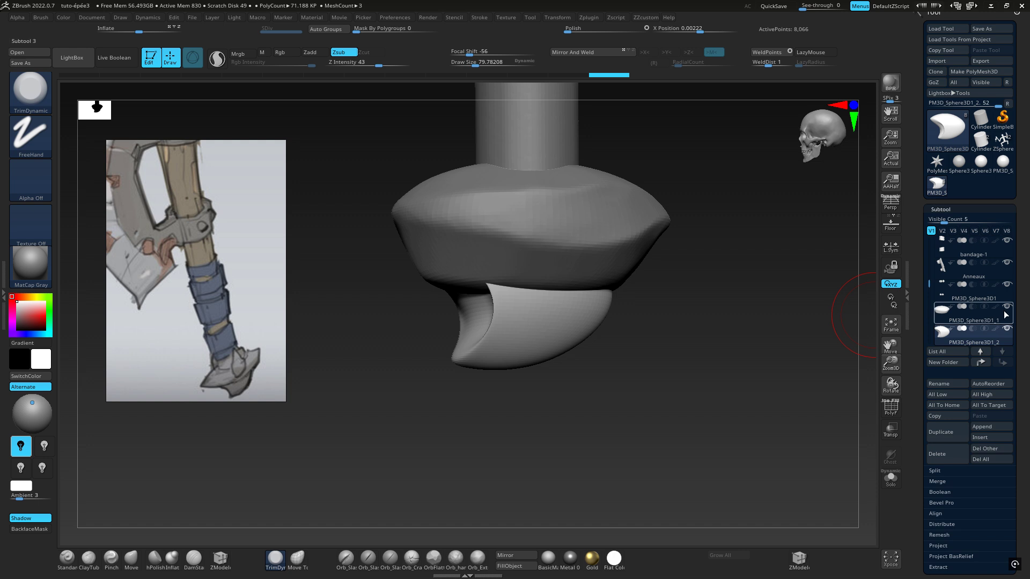
Remesh the claw piece with DynaMesh at resolution 128
left_click_drag(1019, 305, 1019, 201)
left_click(945, 259)
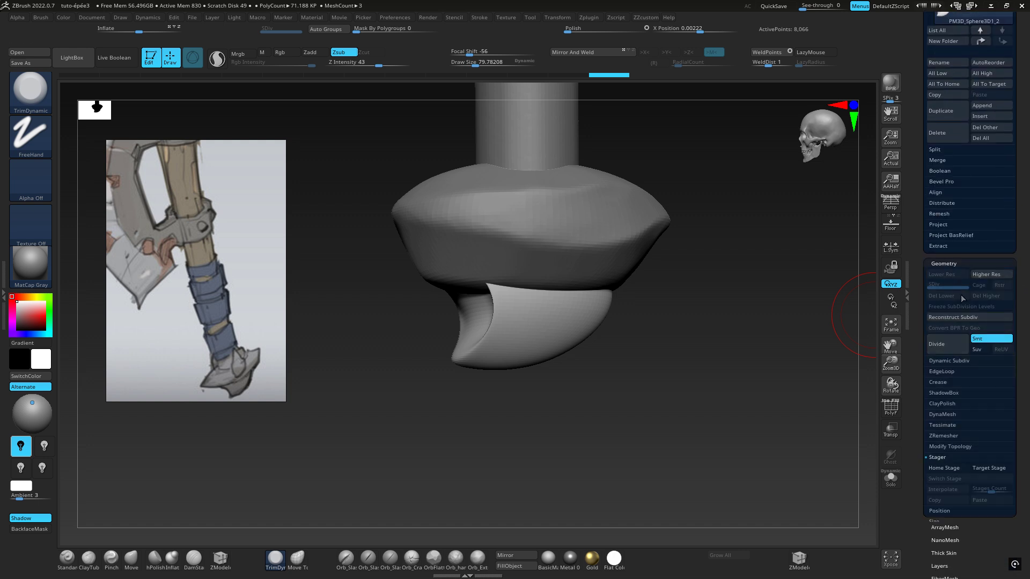
left_click_drag(1022, 345, 1013, 281)
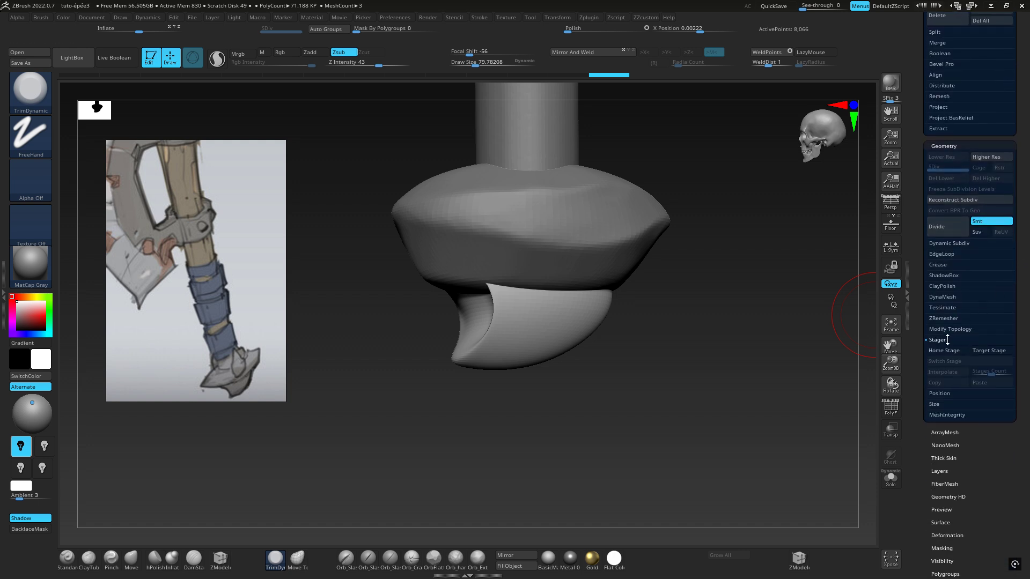
left_click(945, 340)
left_click(937, 297)
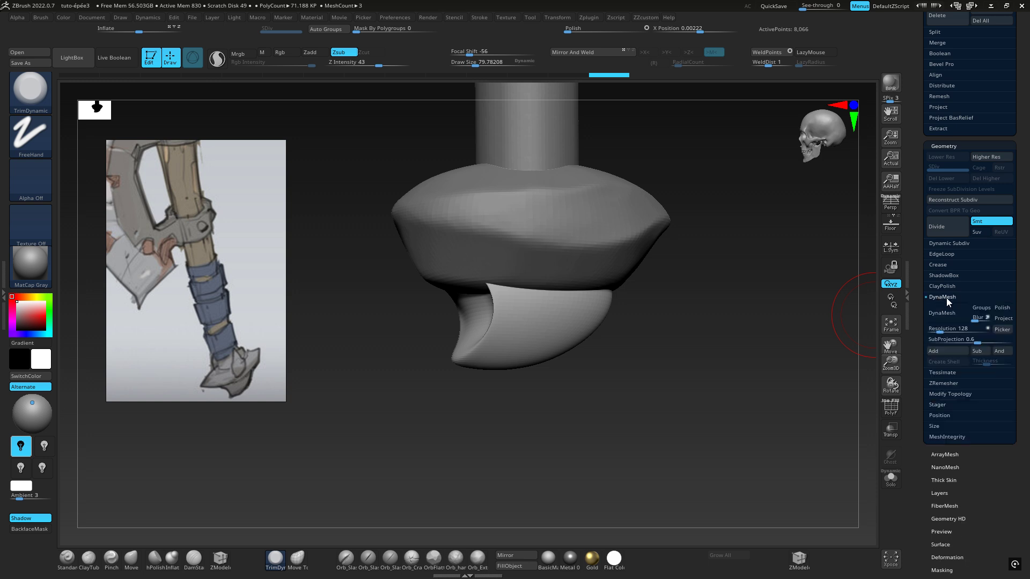
left_click(938, 313)
Smooth the concave inner face of the claw and the ridge beside it
mouse_move(771, 381)
left_mouse_down("ctrl")
mouse_move(719, 441)
mouse_move(668, 464)
left_mouse_up("ctrl")
left_click_drag(665, 429, 721, 429)
left_click_drag(504, 328, 494, 320, "shift")
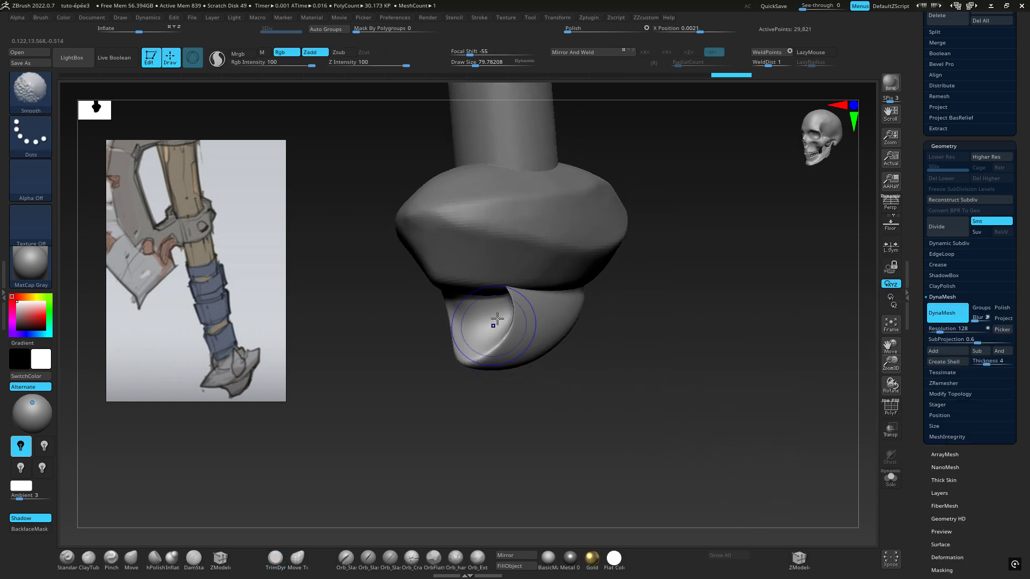
right_click_drag(494, 319, 536, 315)
Turn on X symmetry and even out the claw's hollow and its rim with smoothing strokes
key("x")
mouse_move(443, 300)
left_mouse_down()
mouse_move(454, 316)
mouse_move(454, 306)
left_mouse_up()
right_click_drag(516, 313, 508, 324)
left_click_drag(512, 316, 514, 326)
key("shift")
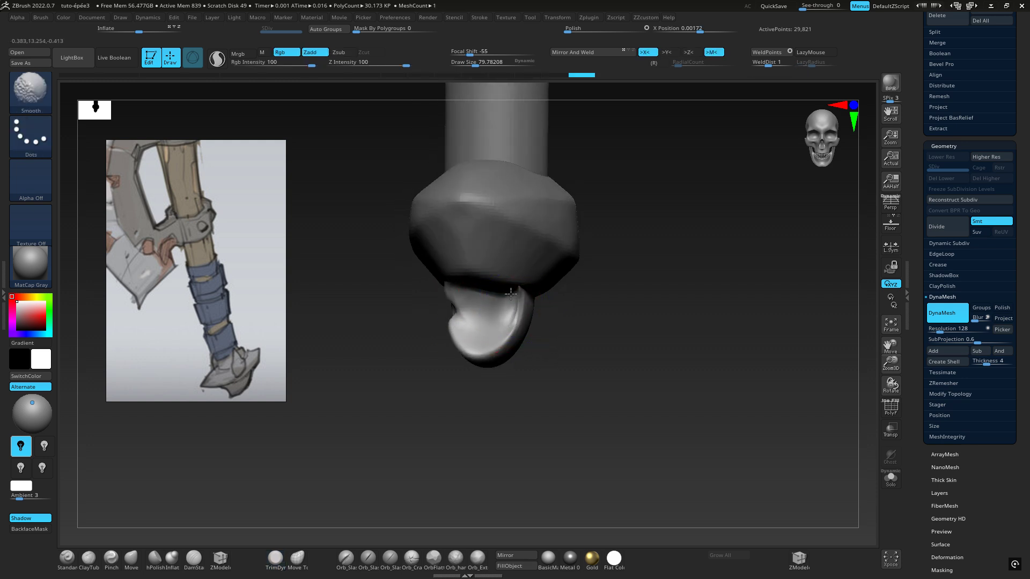
left_click_drag(449, 310, 469, 303, "shift")
right_click_drag(477, 298, 522, 317)
left_click_drag(527, 319, 522, 298)
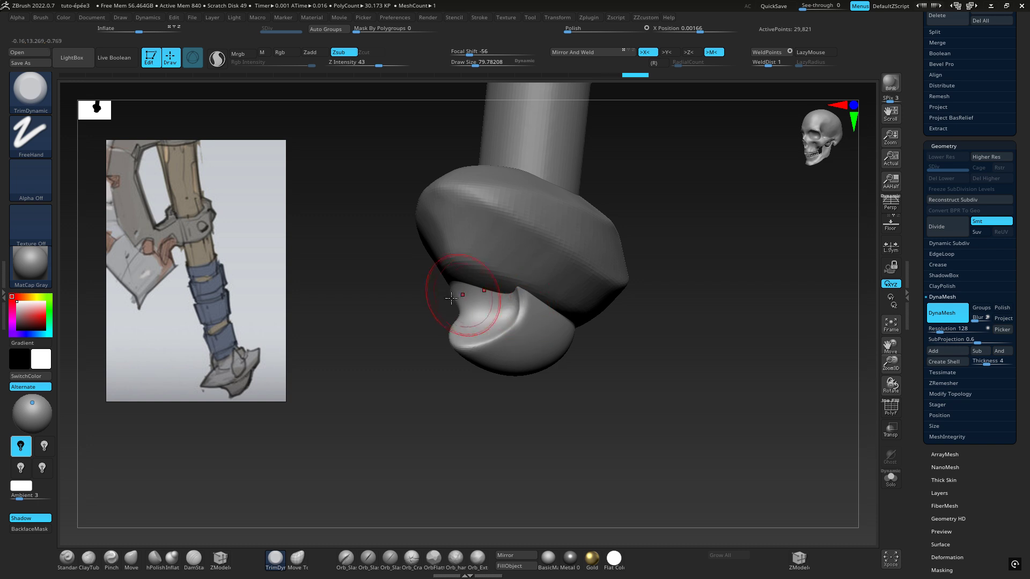
Trim the upper part of the claw's hollow with TrimDynamic where it meets the pommel
mouse_move(462, 292)
right_mouse_down()
mouse_move(452, 295)
mouse_move(472, 291)
right_mouse_up()
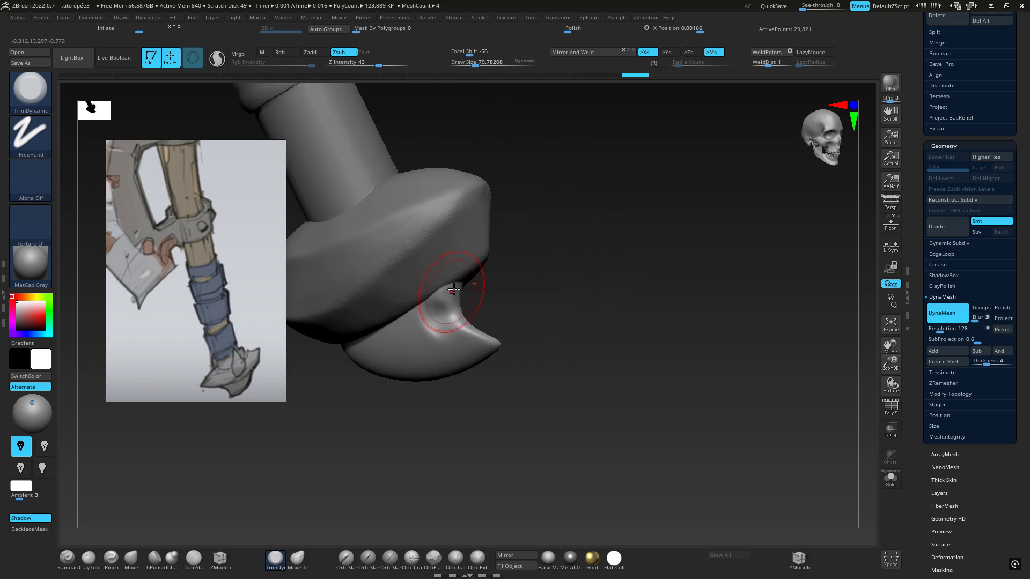
left_click_drag(453, 290, 455, 291)
right_click_drag(454, 293, 394, 308)
mouse_move(456, 296)
left_mouse_down()
mouse_move(463, 290)
mouse_move(470, 305)
left_mouse_up()
key("shift")
right_click_drag(471, 306, 432, 298)
Flatten the ridge between the claw's hollow and side with TrimDynamic, continuing toward the pointed tip
left_click_drag(494, 334, 496, 307)
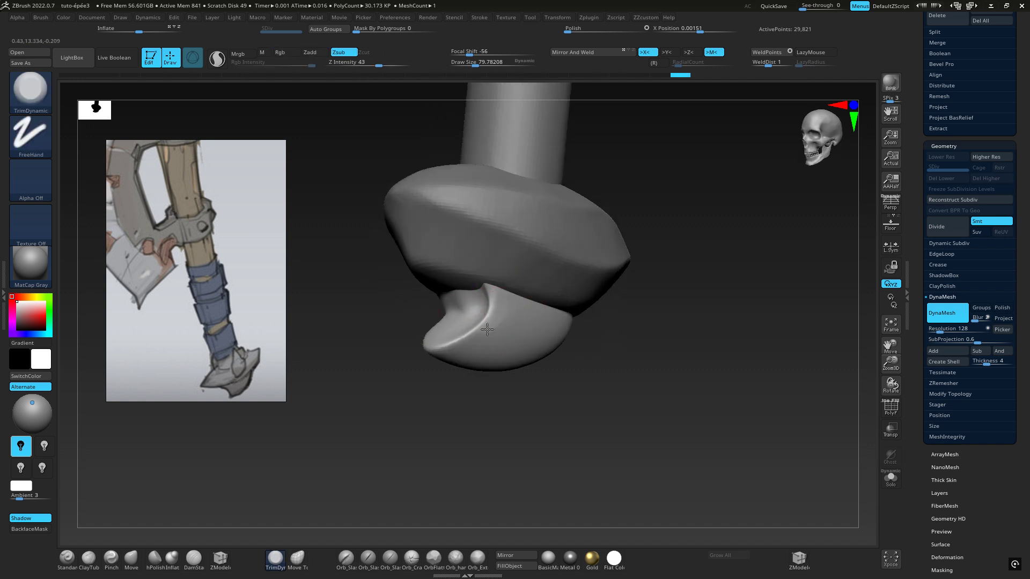
right_click_drag(491, 332, 484, 300)
left_click_drag(436, 350, 514, 325)
mouse_move(448, 353)
left_mouse_down()
mouse_move(517, 331)
mouse_move(475, 338)
mouse_move(563, 355)
left_mouse_up()
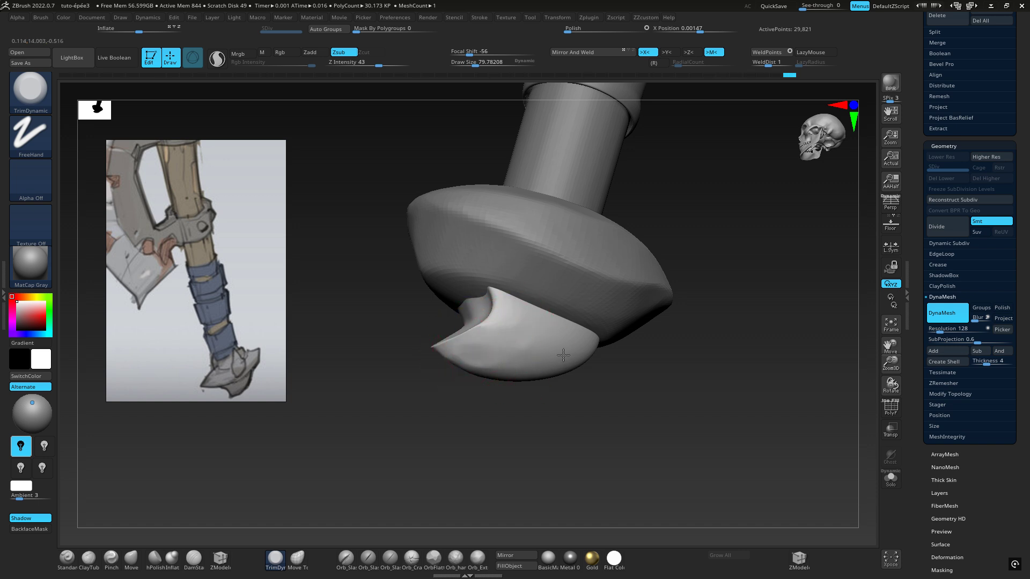
right_click_drag(532, 368, 491, 336)
mouse_move(489, 336)
left_mouse_down("shift")
mouse_move(471, 349)
mouse_move(486, 351)
left_mouse_up("shift")
right_click_drag(485, 351, 536, 354)
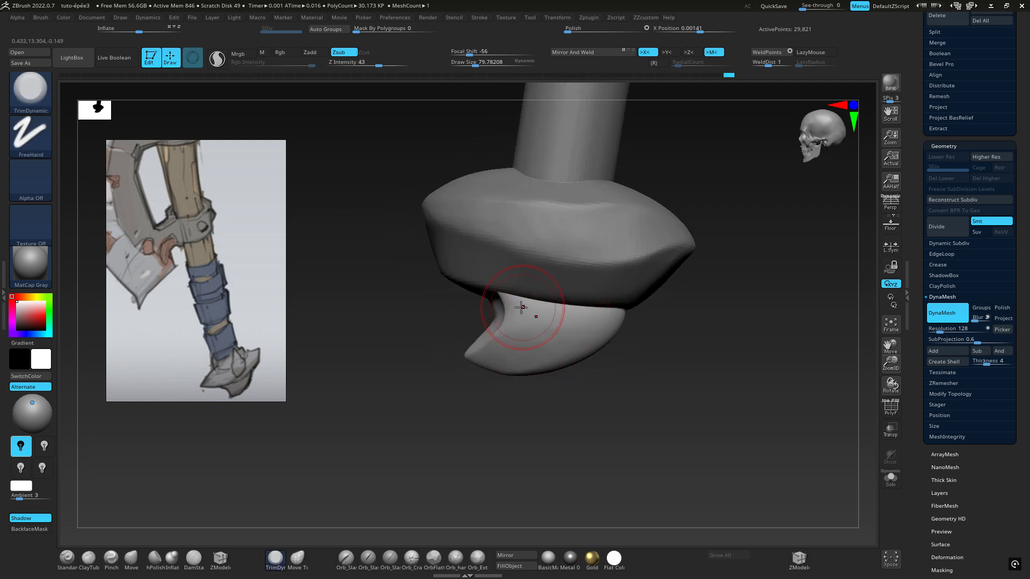
Cut TrimDynamic bevels along the claw's underside and rear edge
right_click_drag(538, 318, 535, 370)
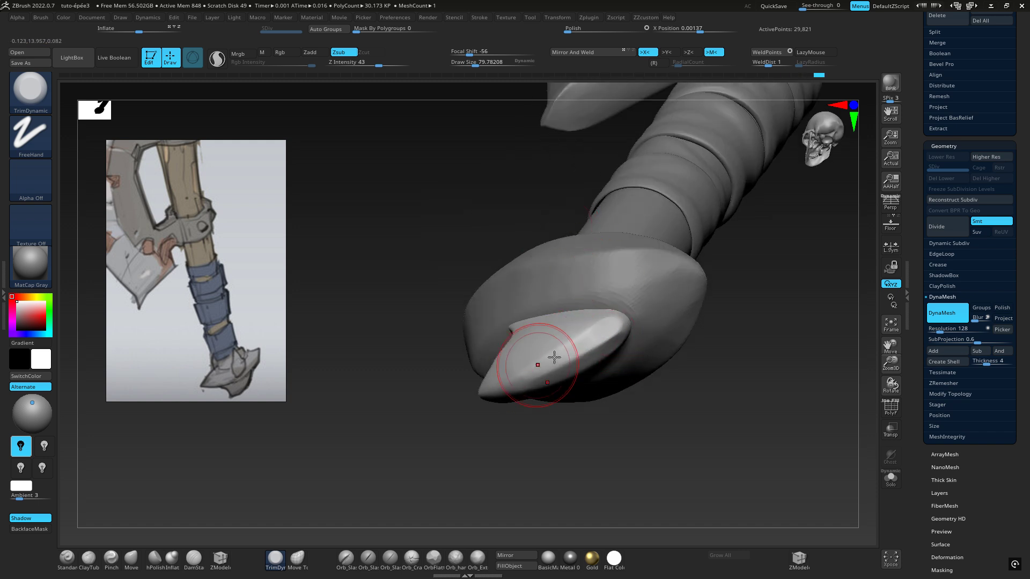
right_click_drag(536, 370, 578, 445)
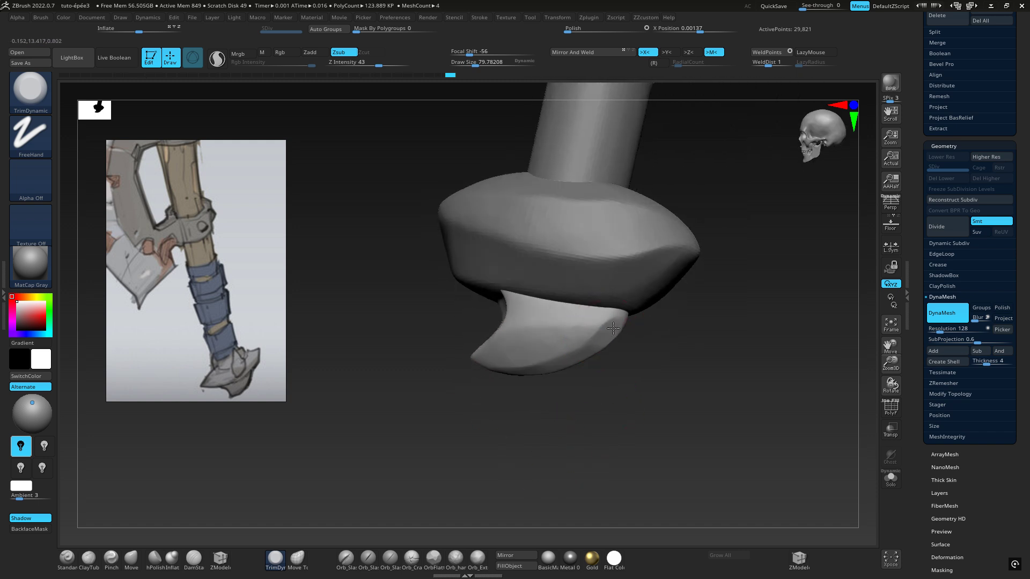
left_click_drag(617, 311, 622, 322)
right_click_drag(624, 325, 641, 343, "shift")
mouse_move(540, 349)
right_mouse_down()
mouse_move(602, 333)
mouse_move(650, 338)
mouse_move(610, 322)
mouse_move(620, 328)
right_mouse_up()
right_click_drag(619, 328, 625, 336, "shift")
left_click_drag(625, 336, 636, 346, "shift")
Refine the claw's rear corner and the side area below the pommel with more TrimDynamic strokes
mouse_move(732, 292)
right_mouse_down("alt")
mouse_move(549, 341)
mouse_move(450, 336)
right_mouse_up("alt")
mouse_move(450, 268)
right_mouse_down("alt")
mouse_move(636, 303)
mouse_move(549, 448)
right_mouse_up("alt")
right_click_drag(557, 428, 535, 235, "alt")
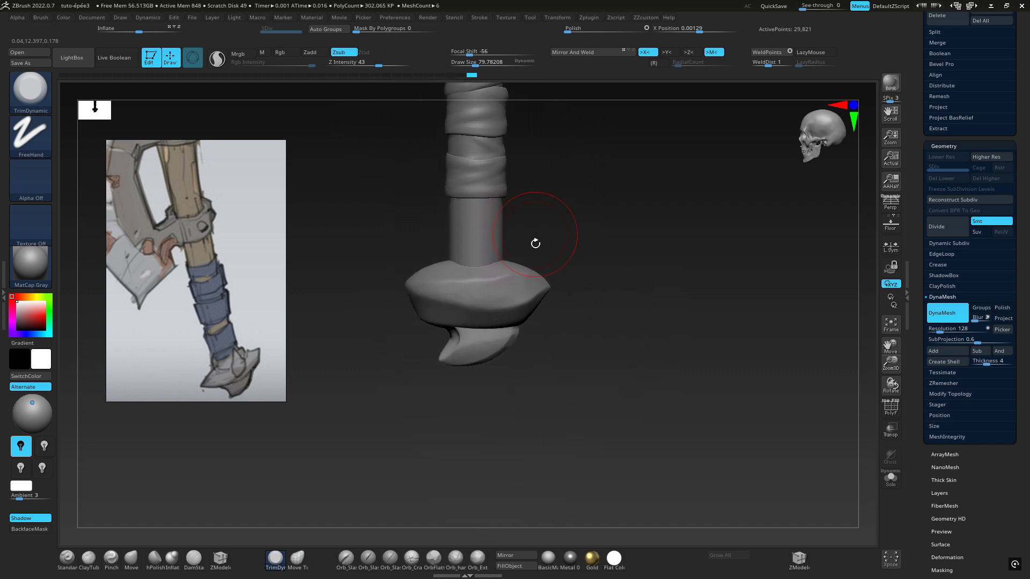
mouse_move(553, 321)
right_mouse_down()
mouse_move(513, 339)
mouse_move(491, 333)
mouse_move(542, 317)
right_mouse_up()
right_click_drag(543, 317, 494, 333, "ctrl")
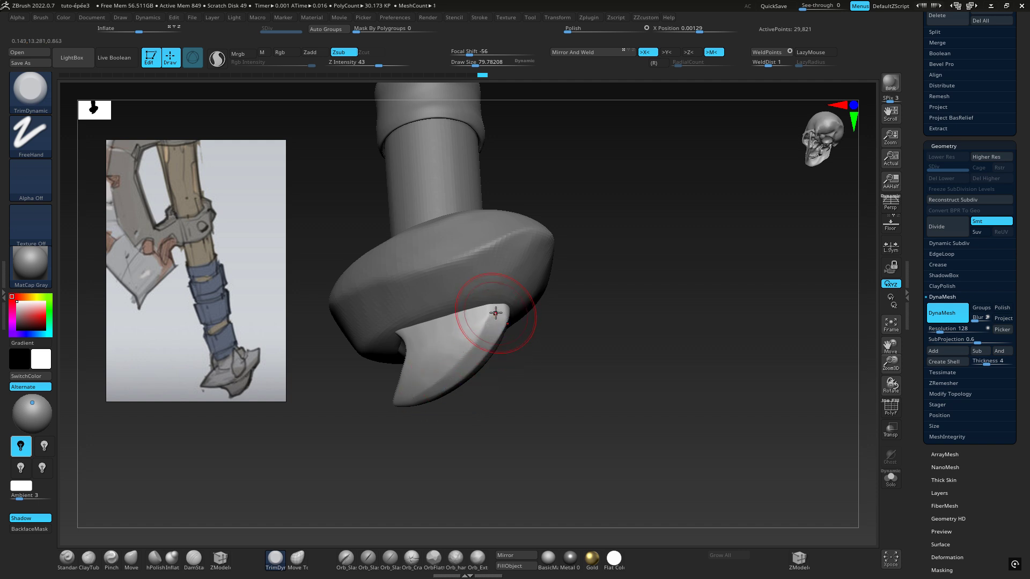
mouse_move(496, 312)
right_mouse_down()
mouse_move(471, 363)
mouse_move(491, 303)
mouse_move(498, 312)
right_mouse_up()
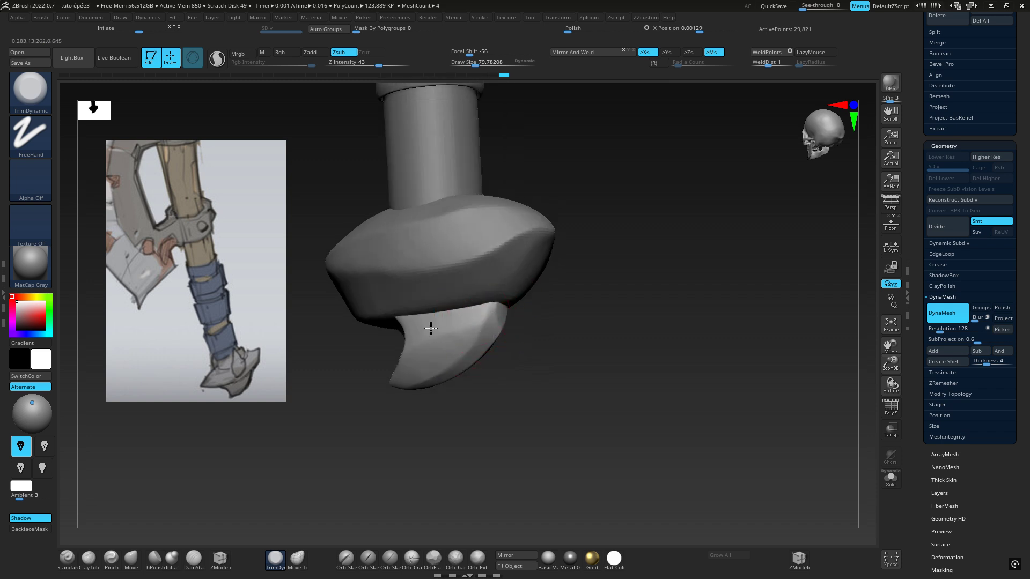
right_click_drag(410, 329, 443, 321)
left_click_drag(445, 323, 421, 335, "shift")
mouse_move(423, 335)
right_mouse_down()
mouse_move(477, 349)
mouse_move(492, 370)
right_mouse_up()
Reduce the draw size to about 25.8 and trim the ridge around the claw's hollow with TrimDynamic
key("space")
left_click_drag(528, 320, 530, 320)
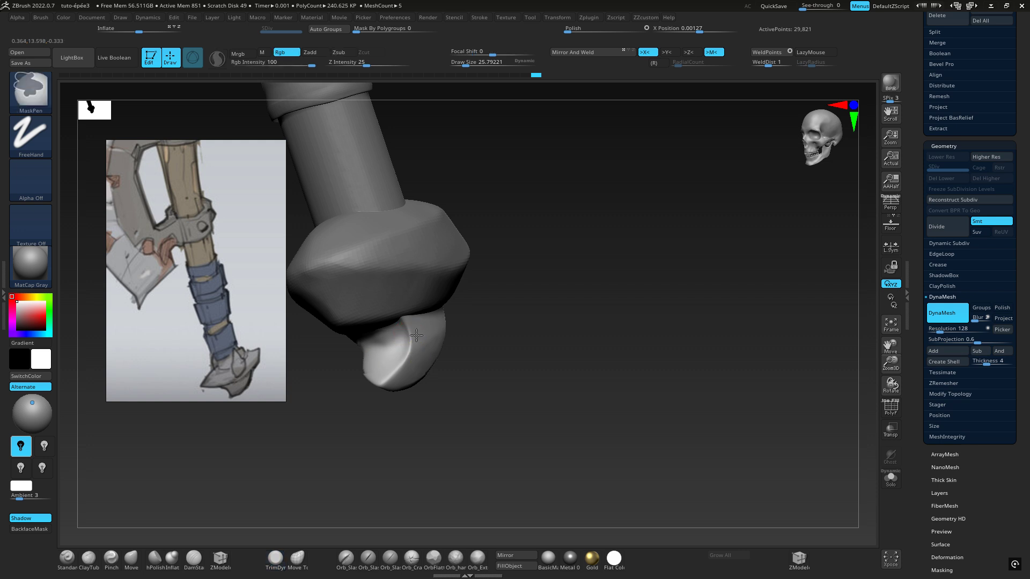
right_click_drag(407, 337, 471, 322, "ctrl")
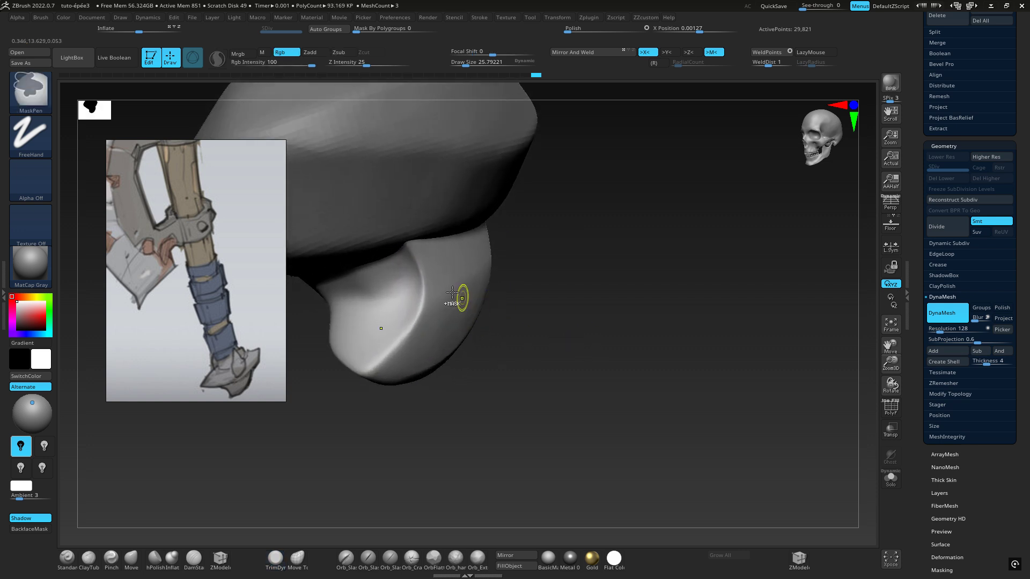
key("b")
key("t")
key("d")
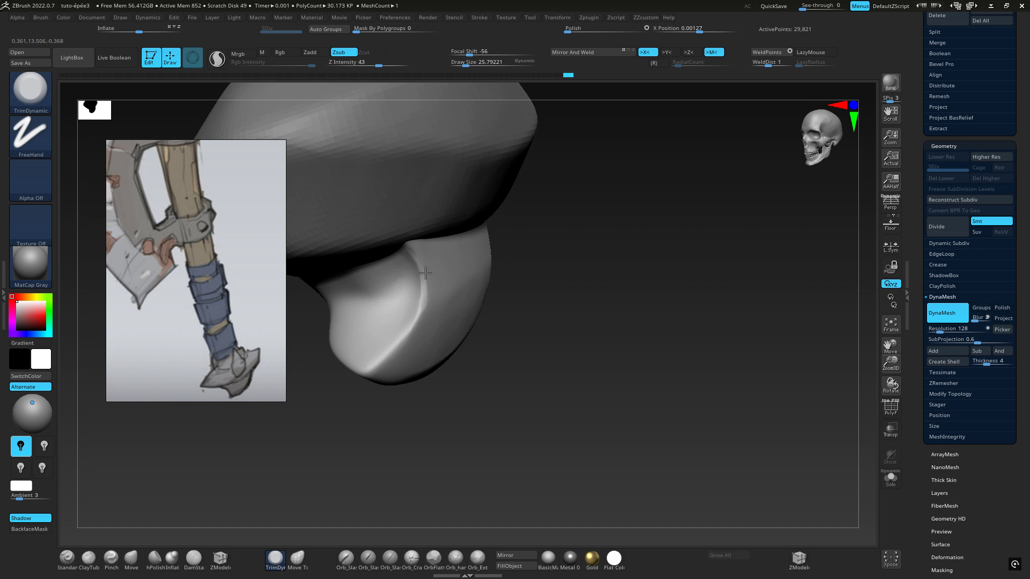
mouse_move(426, 274)
right_mouse_down()
mouse_move(410, 341)
mouse_move(382, 343)
mouse_move(405, 314)
right_mouse_up()
Increase the draw size to about 95.9 and flatten the lower ridge and tip of the claw
right_click(405, 314)
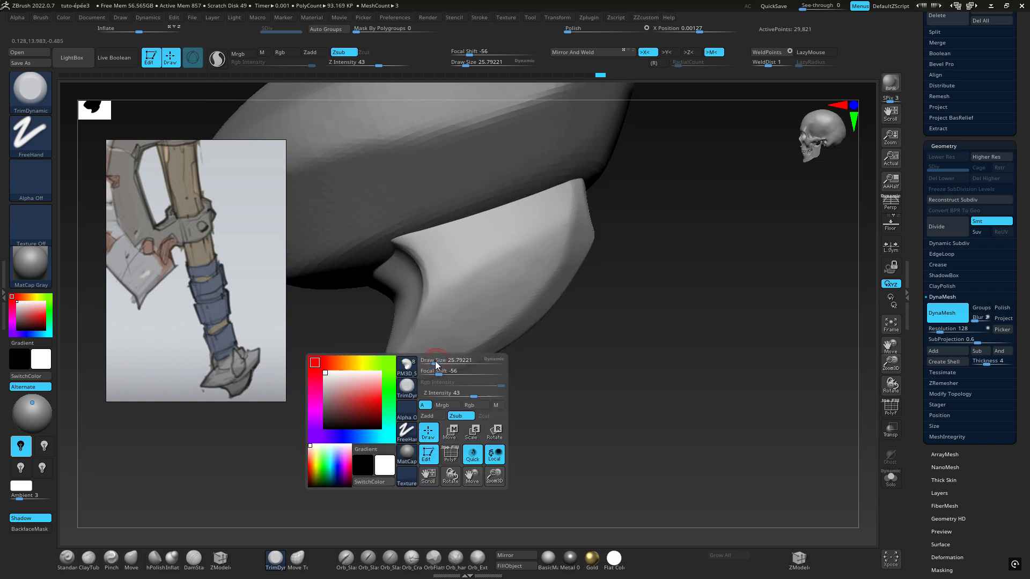
left_click_drag(437, 364, 446, 361)
right_click_drag(402, 345, 402, 340)
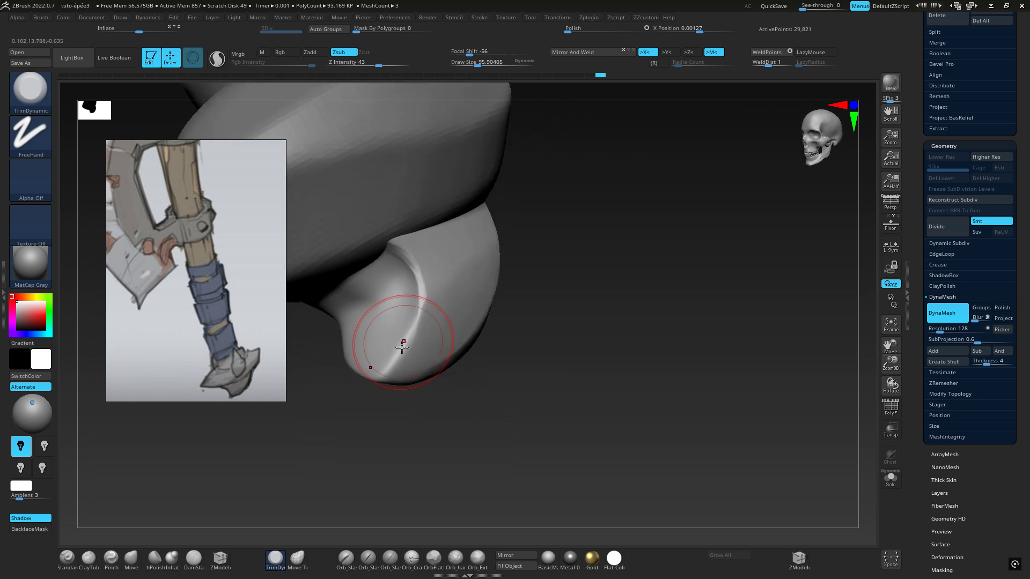
mouse_move(402, 366)
left_mouse_down()
mouse_move(407, 347)
mouse_move(407, 361)
left_mouse_up()
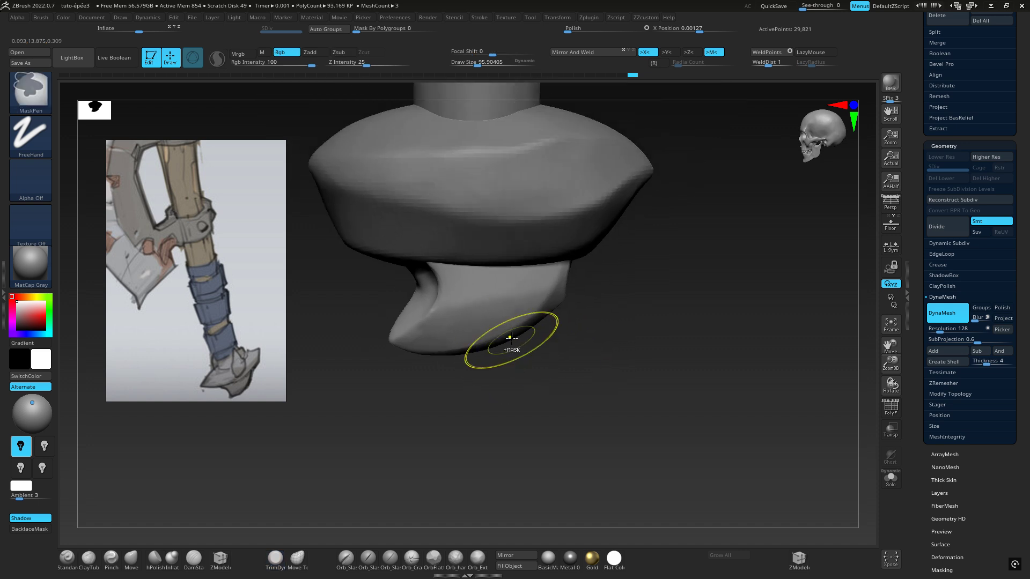
Smooth away the sharp crease along the hollow's rim on the claw's opposite side
right_click_drag(510, 344, 617, 314)
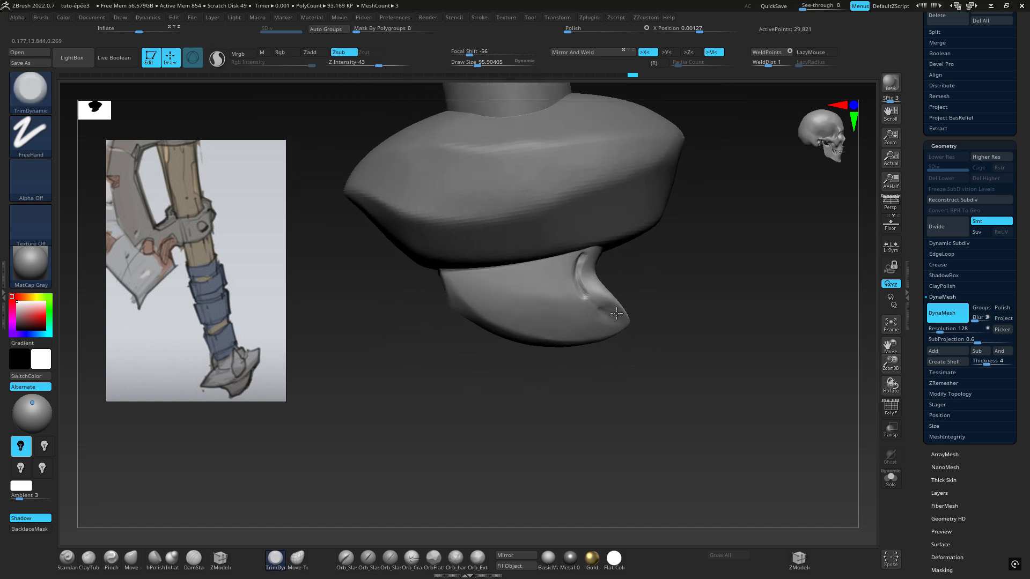
left_click_drag(566, 281, 577, 274, "shift")
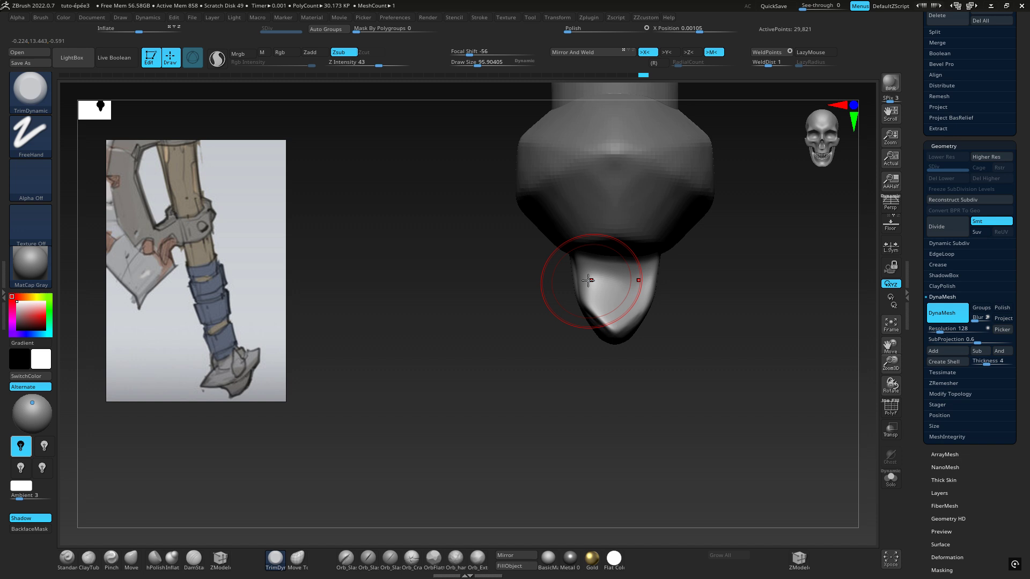
left_click_drag(588, 281, 673, 284)
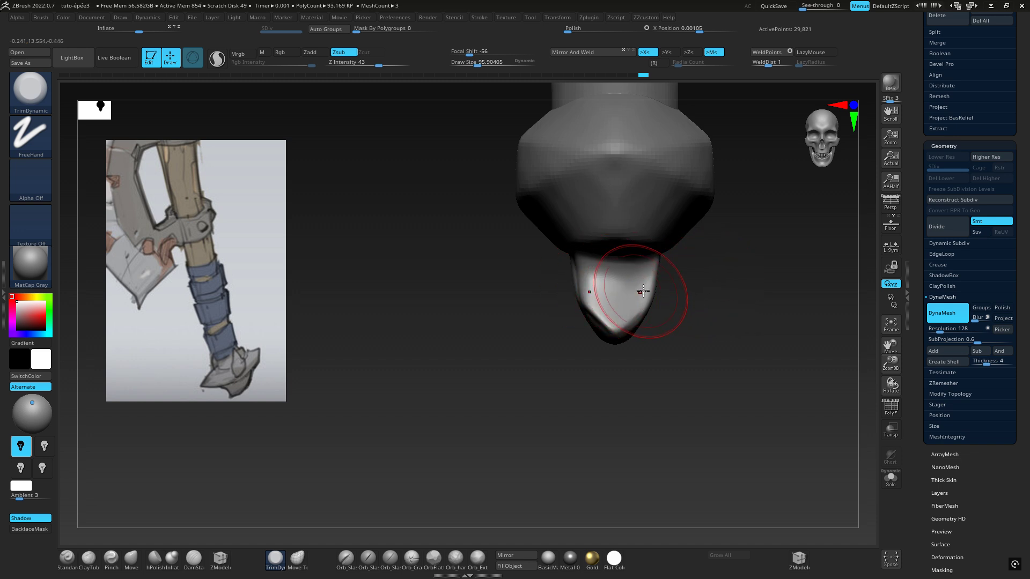
Apply Mirror And Weld across the X axis to make the claw symmetrical
key("w")
left_click_drag(707, 301, 591, 363, "alt")
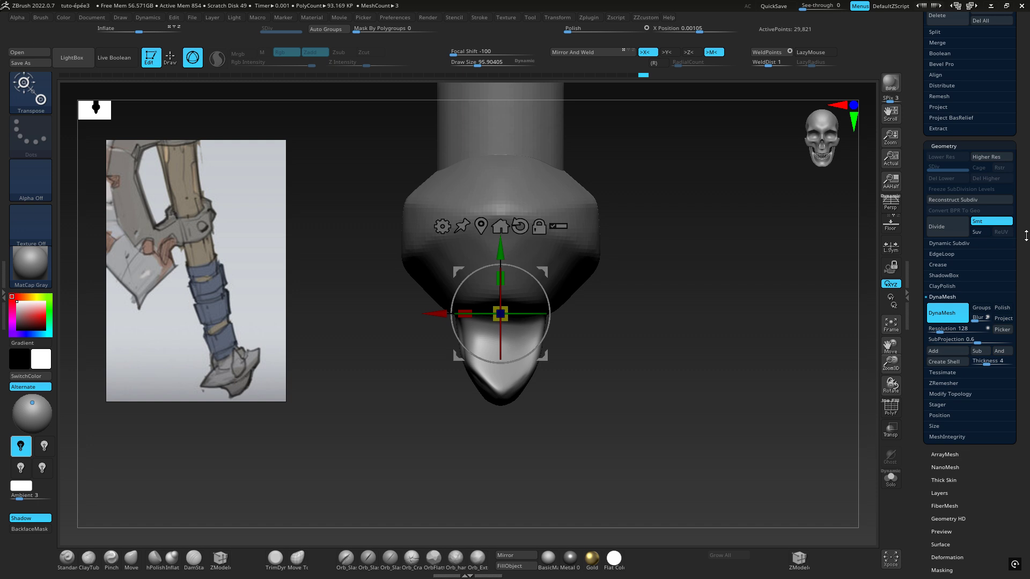
scroll(998, 244, "down", 5)
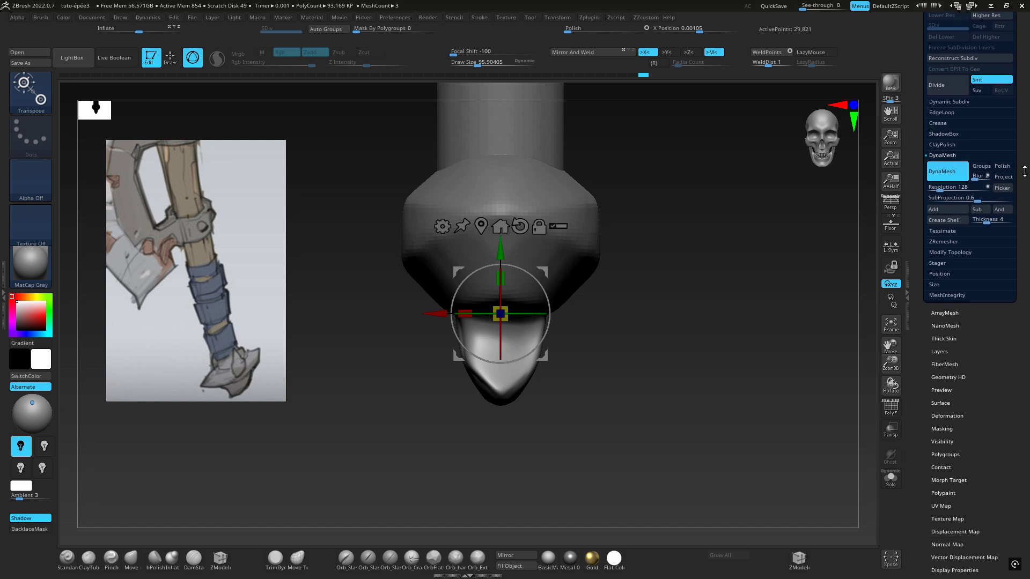
left_click(939, 249)
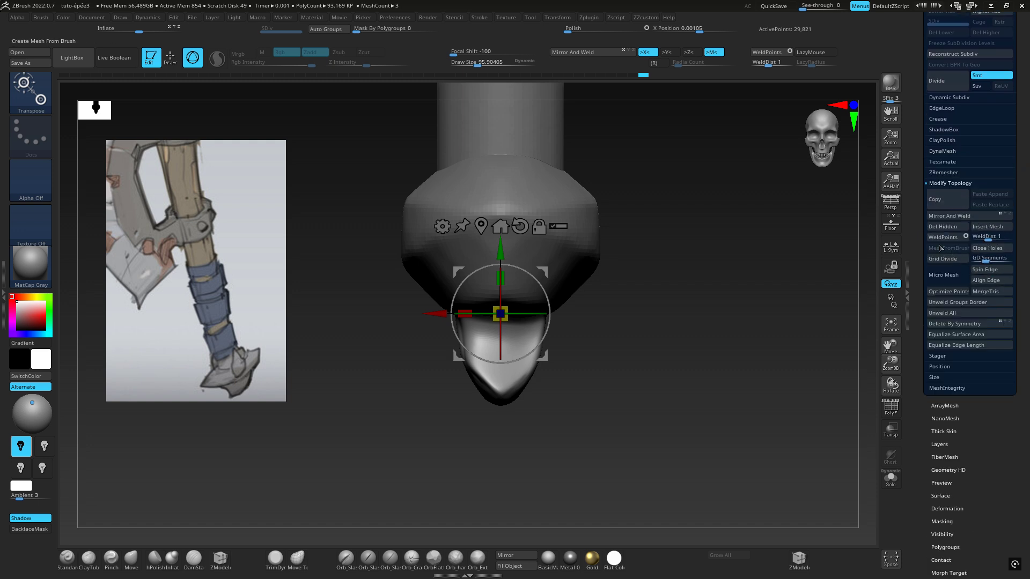
left_click(953, 215)
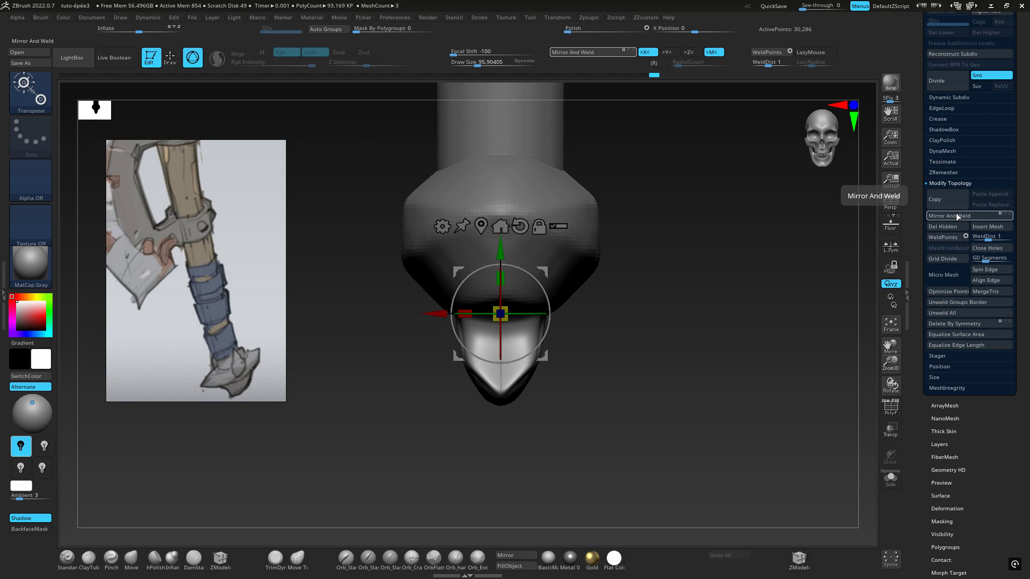
mouse_move(673, 365)
left_mouse_down()
mouse_move(609, 363)
mouse_move(650, 361)
mouse_move(638, 362)
left_mouse_up()
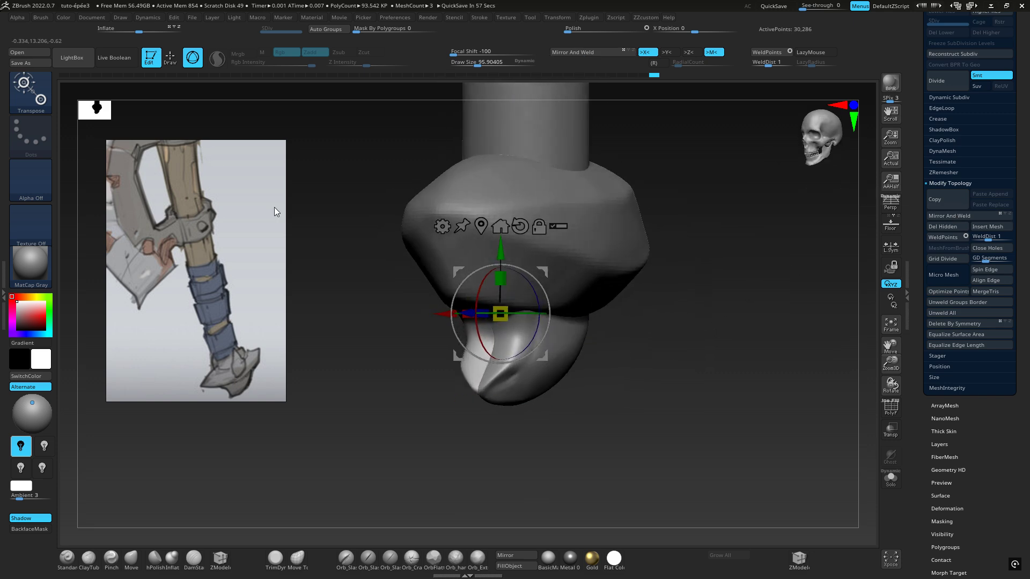
Choose the TrimDynamic brush and rebuild the claw's mesh with DynaMesh
left_click(28, 85)
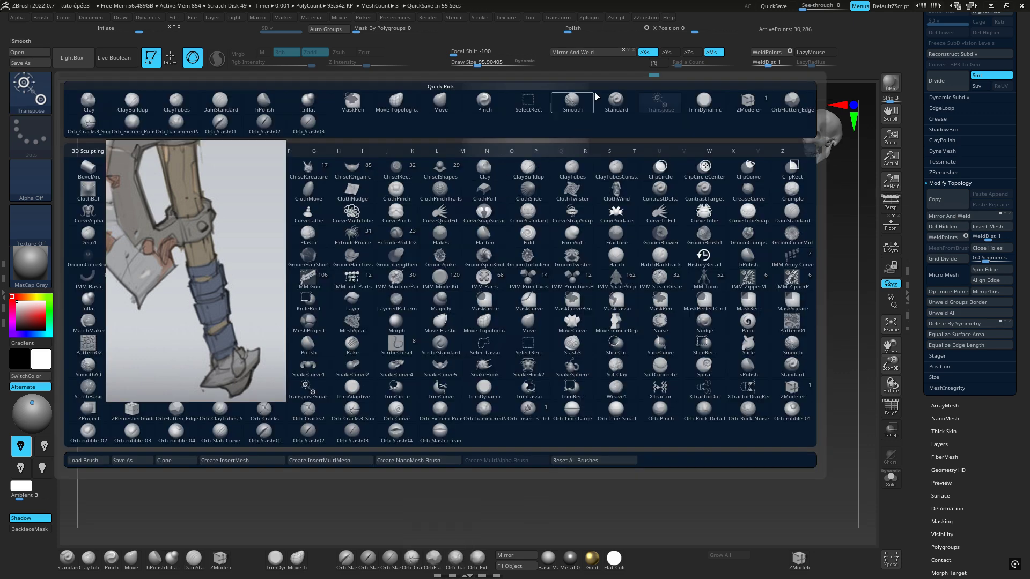
left_click(703, 101)
key("ctrl")
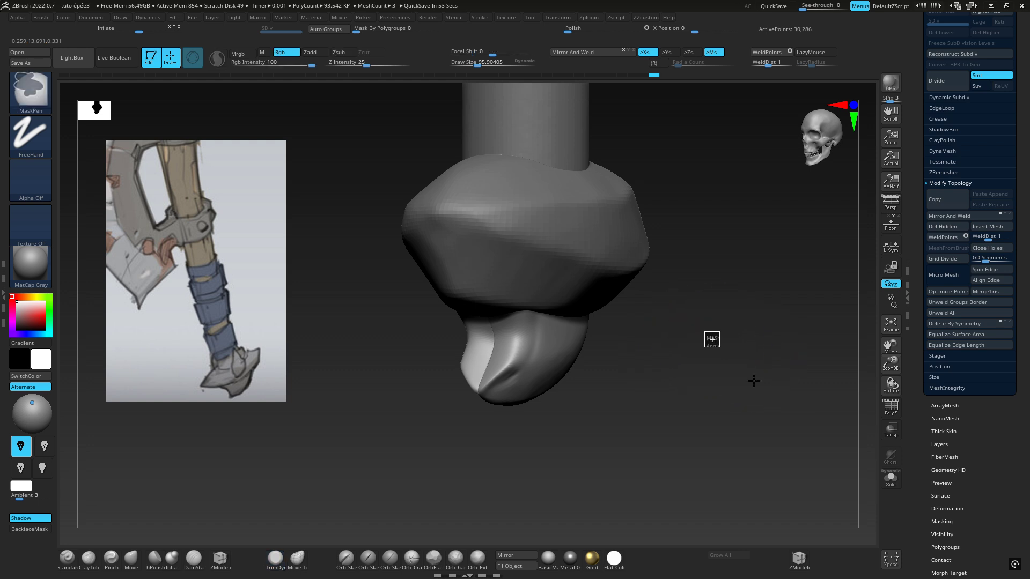
right_click_drag(668, 401, 709, 394)
right_click_drag(709, 394, 726, 390, "ctrl")
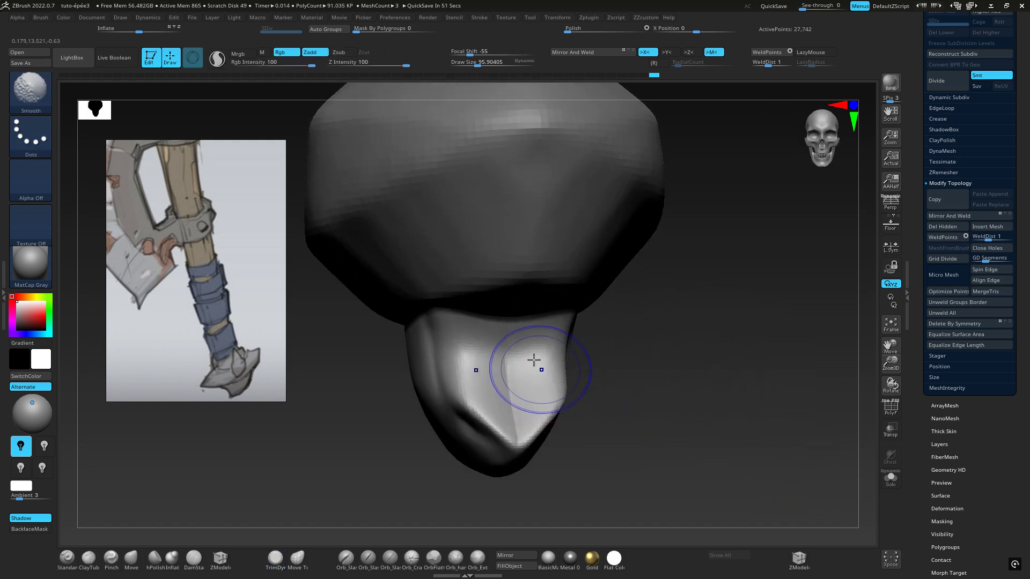
Smooth the center of the claw's hollow and flatten its rim with TrimDynamic strokes
left_click_drag(535, 360, 512, 366, "shift")
right_click_drag(568, 343, 496, 316)
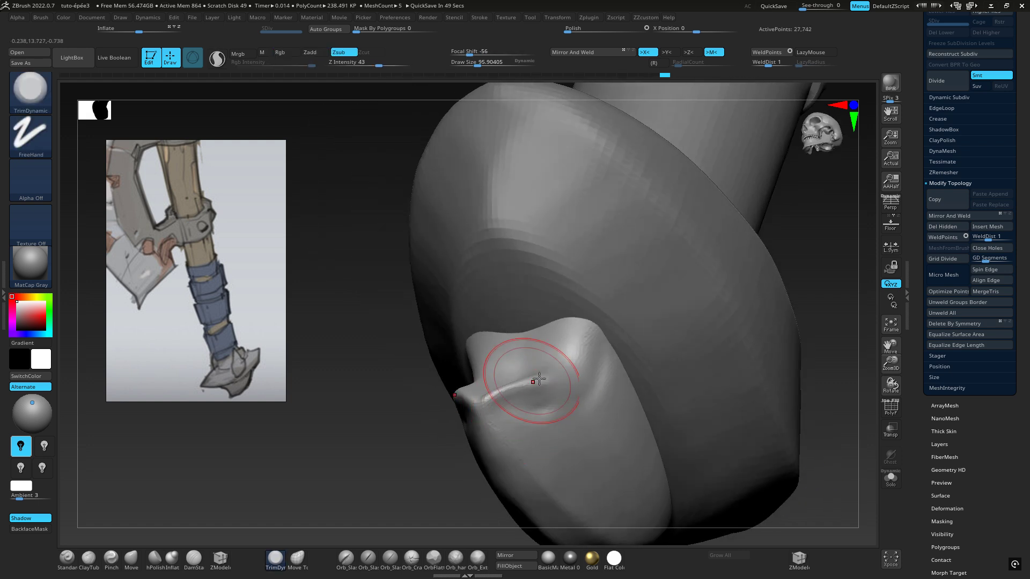
left_click_drag(504, 392, 545, 379)
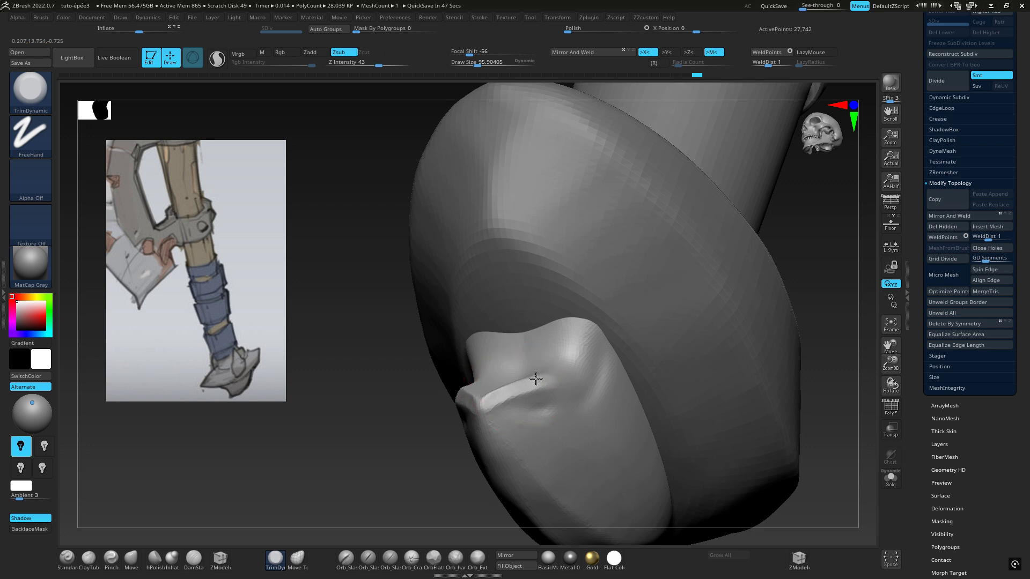
mouse_move(547, 378)
right_mouse_down()
mouse_move(555, 406)
mouse_move(567, 369)
right_mouse_up()
mouse_move(569, 384)
left_mouse_down()
mouse_move(541, 390)
mouse_move(536, 405)
left_mouse_up()
mouse_move(563, 408)
right_mouse_down()
mouse_move(617, 410)
mouse_move(541, 404)
mouse_move(587, 275)
mouse_move(552, 264)
right_mouse_up()
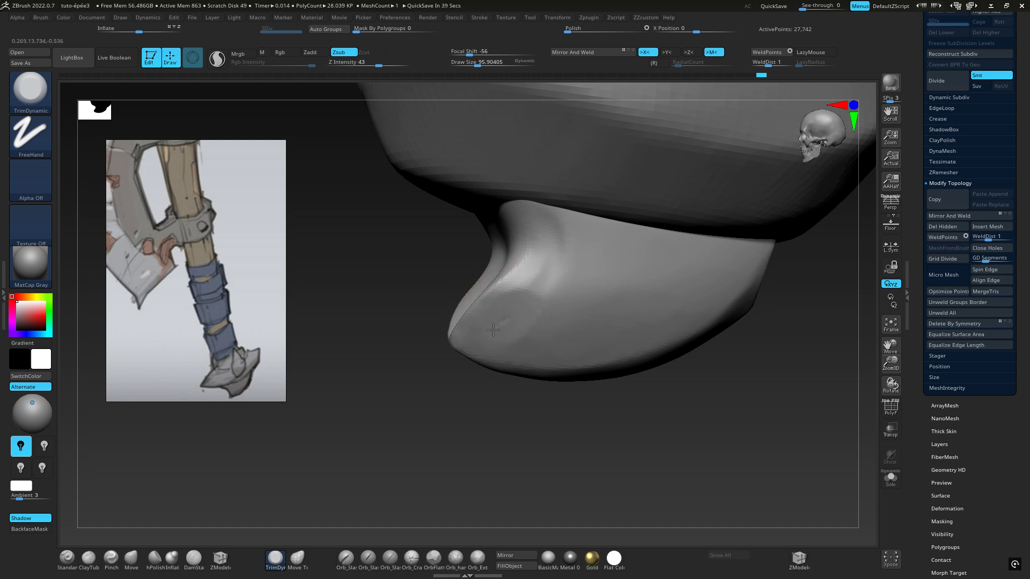
Trim the claw's side planes beside the hollow and just below the pommel with TrimDynamic
right_click_drag(493, 329, 527, 318)
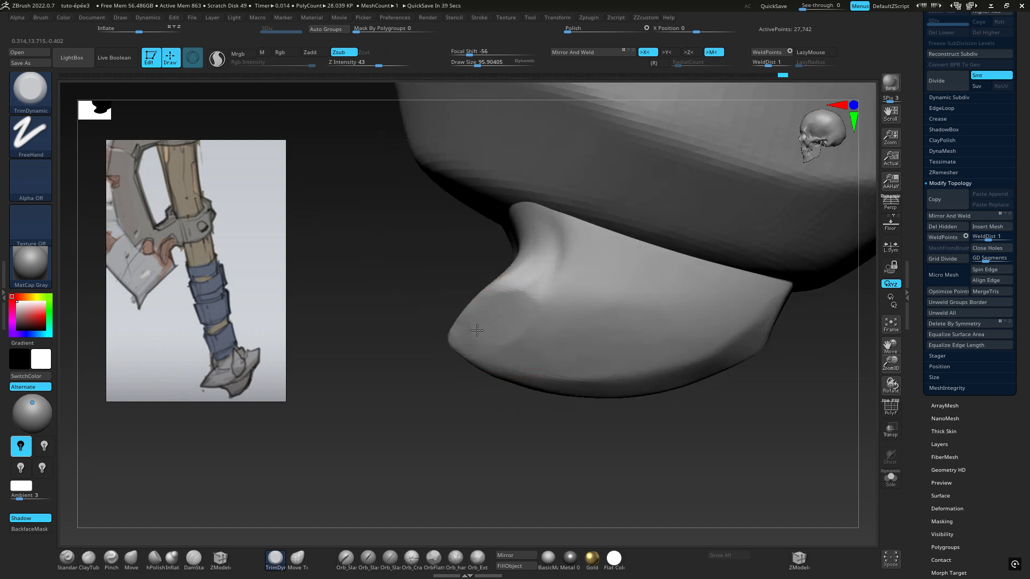
mouse_move(524, 266)
left_mouse_down()
mouse_move(540, 248)
mouse_move(551, 276)
left_mouse_up()
mouse_move(581, 261)
right_mouse_down()
mouse_move(528, 271)
mouse_move(557, 281)
right_mouse_up()
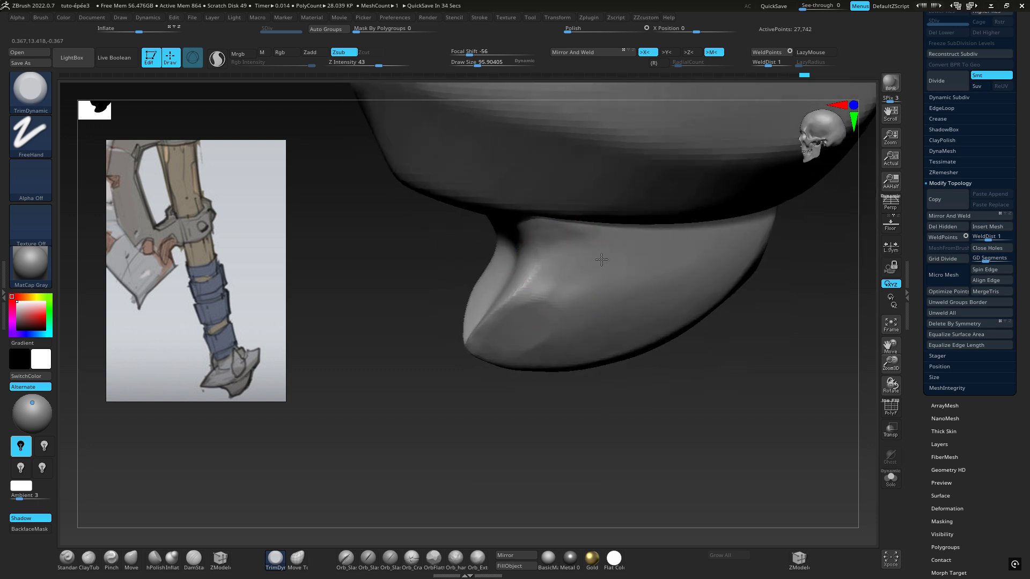
left_click_drag(562, 255, 555, 231)
mouse_move(531, 238)
right_mouse_down()
mouse_move(614, 262)
mouse_move(670, 263)
right_mouse_up()
left_click_drag(451, 238, 434, 254)
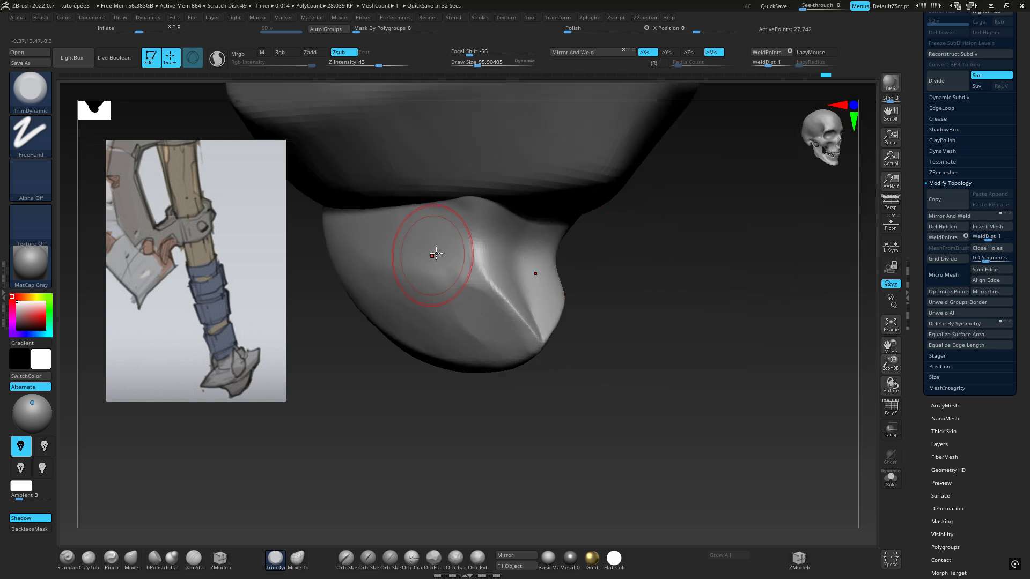
right_click_drag(428, 248, 368, 241)
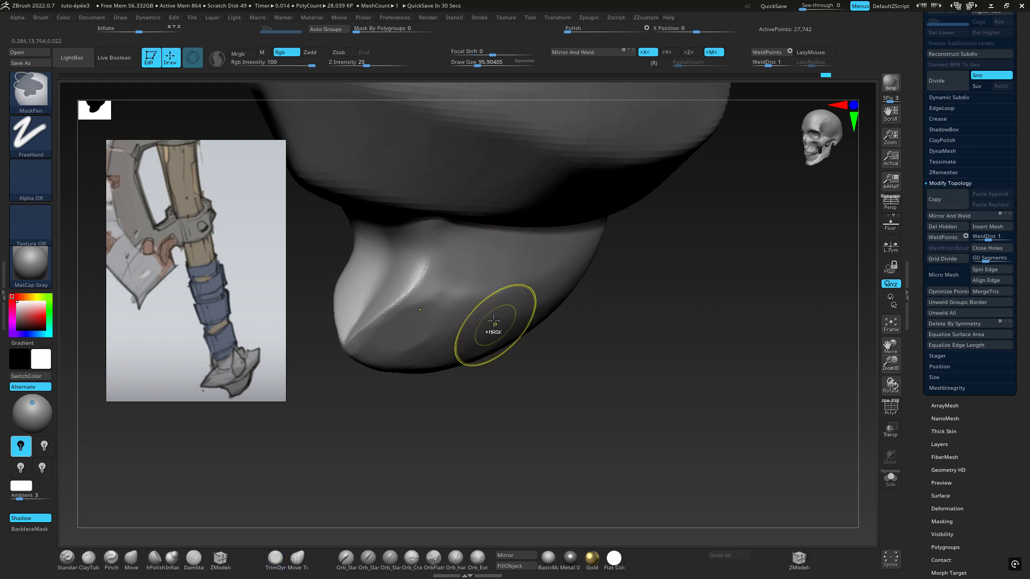
Refine the claw's lower side plane and the face of its hollow with further TrimDynamic strokes
right_click_drag(490, 328, 427, 297)
mouse_move(427, 297)
left_mouse_down()
mouse_move(483, 321)
mouse_move(505, 309)
left_mouse_up()
right_click_drag(525, 305, 560, 292)
mouse_move(433, 320)
left_mouse_down("shift")
mouse_move(436, 332)
mouse_move(416, 306)
left_mouse_up("shift")
mouse_move(416, 306)
right_mouse_down()
mouse_move(563, 294)
mouse_move(443, 343)
right_mouse_up()
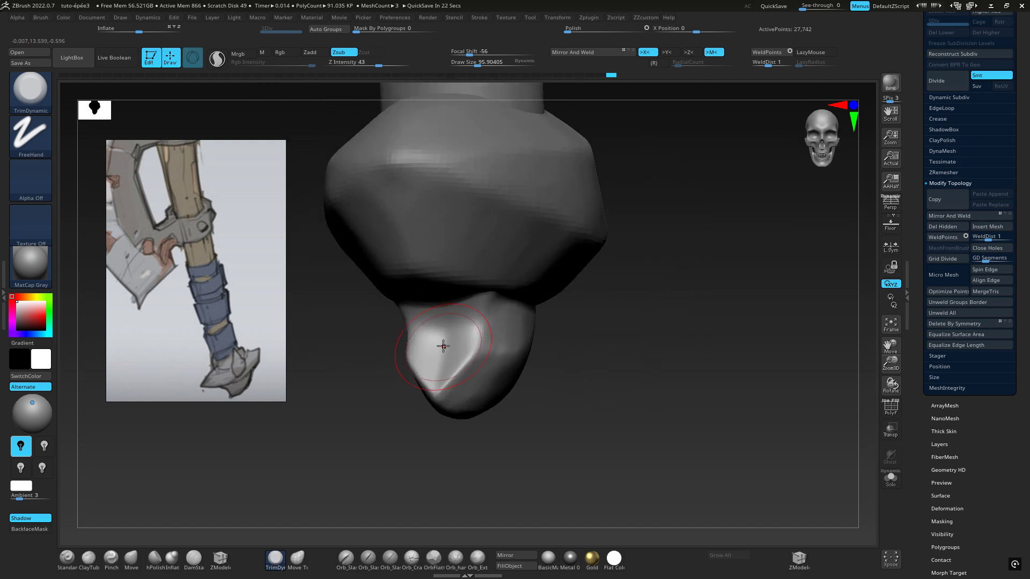
mouse_move(443, 346)
left_mouse_down()
mouse_move(423, 340)
mouse_move(458, 336)
left_mouse_up()
right_click_drag(459, 337, 539, 312, "ctrl")
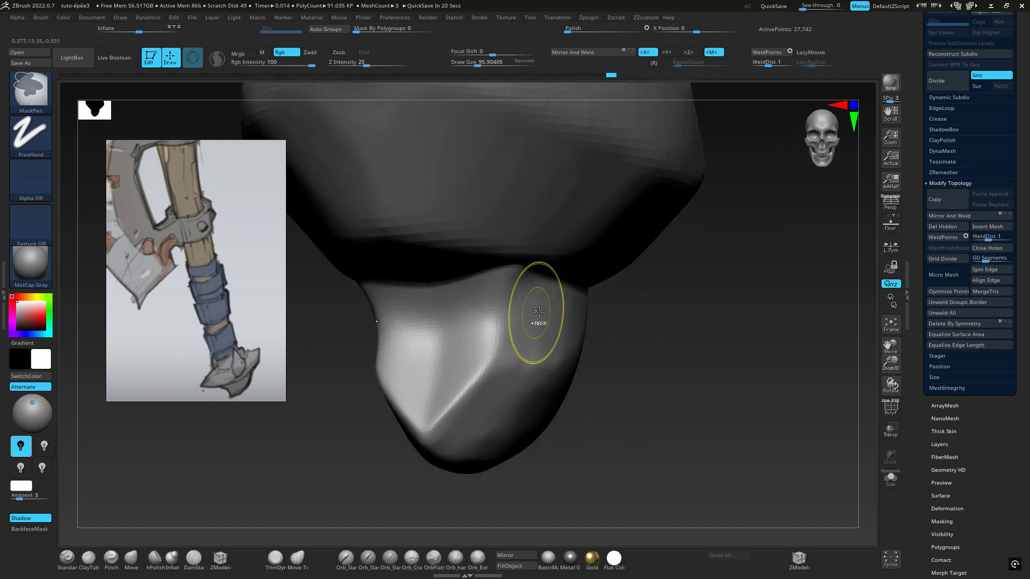
Build up a vertical center ridge inside the claw's hollow with ClayBuildup at a draw size of about 37.7
key("b")
key("c")
key("b")
key("space")
left_click_drag(651, 304, 641, 303)
right_click_drag(638, 303, 499, 343)
left_click_drag(448, 333, 451, 391)
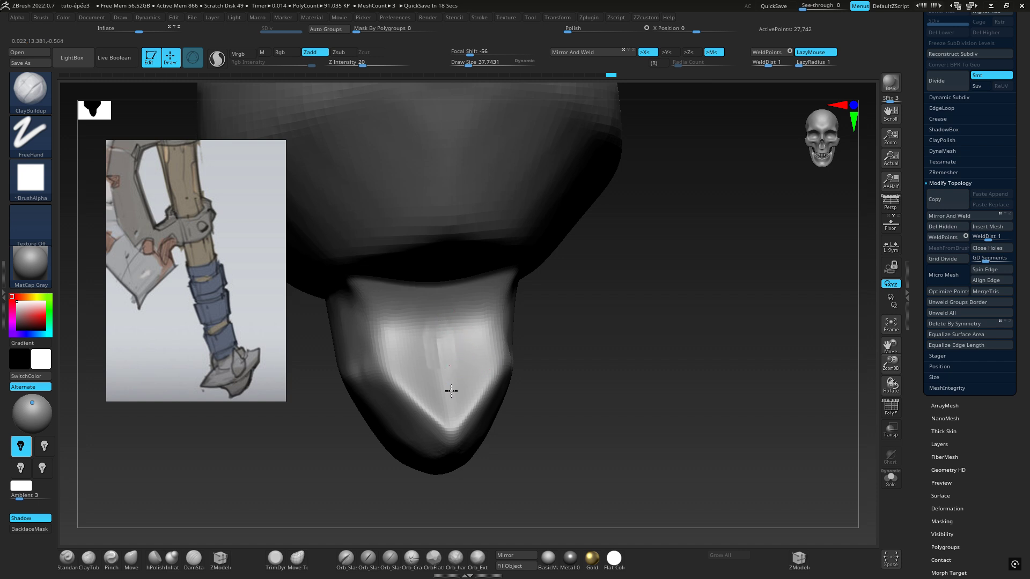
right_click_drag(437, 332, 409, 361)
left_click_drag(434, 339, 429, 402)
left_click_drag(434, 325, 437, 379)
Smooth the built-up clay inside the claw's hollow and check the pommel from the side
key("shift")
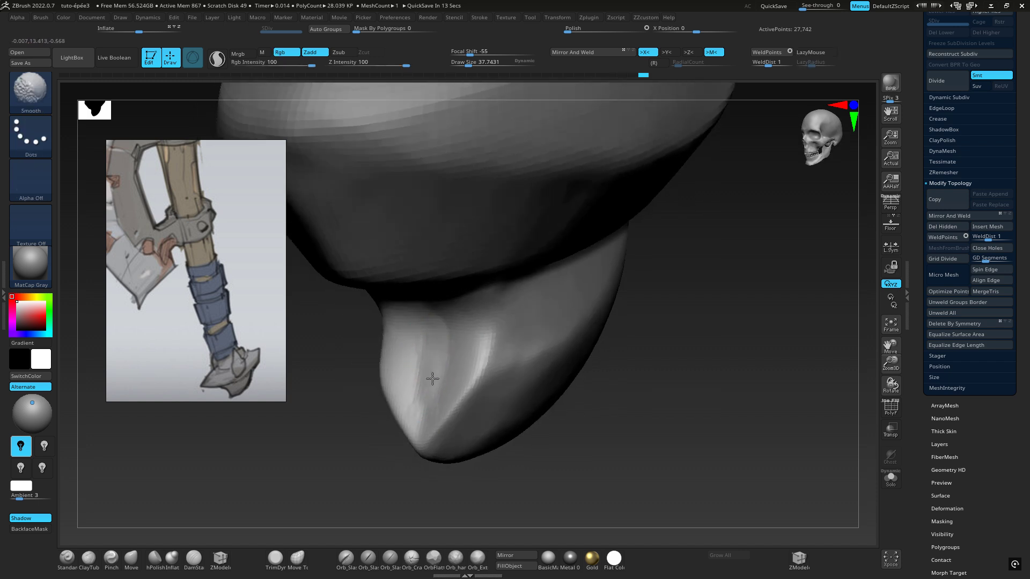
mouse_move(440, 362)
right_mouse_down()
mouse_move(427, 349)
mouse_move(536, 331)
mouse_move(444, 306)
mouse_move(531, 264)
right_mouse_up()
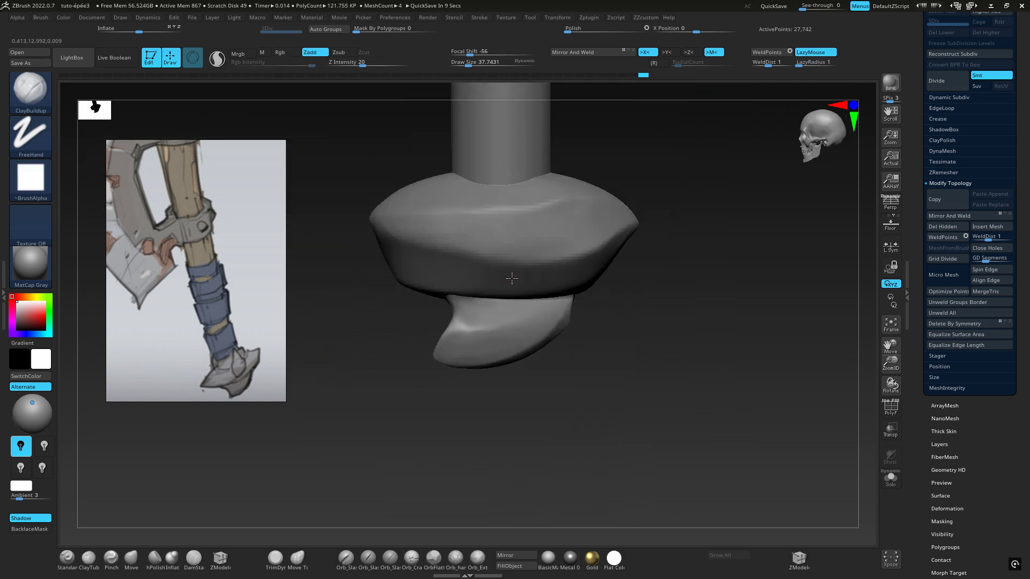
right_click_drag(582, 243, 630, 333, "alt")
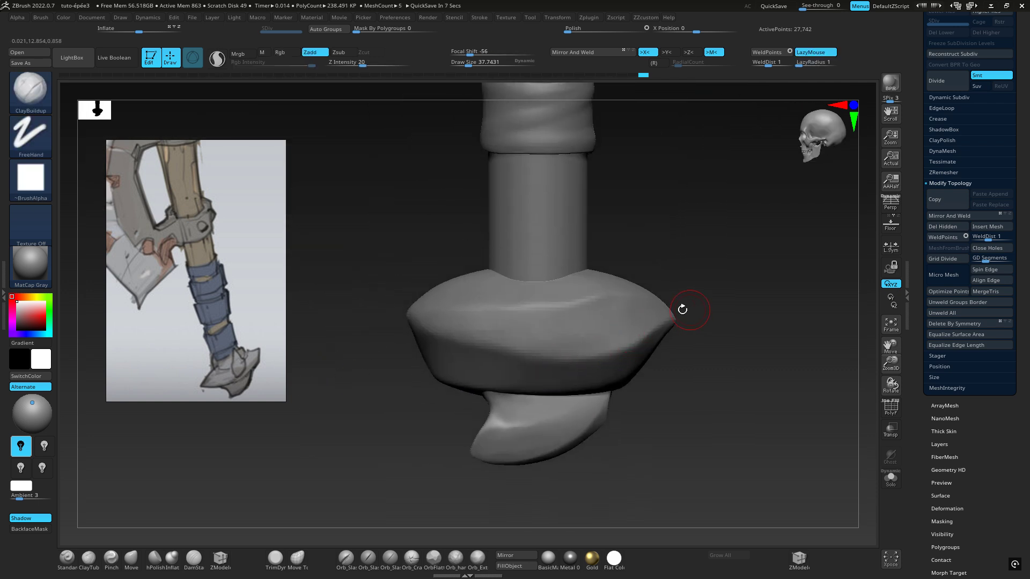
right_click_drag(682, 310, 354, 355)
Insert a Sphere3D as a new subtool
scroll(1021, 186, "up", 10)
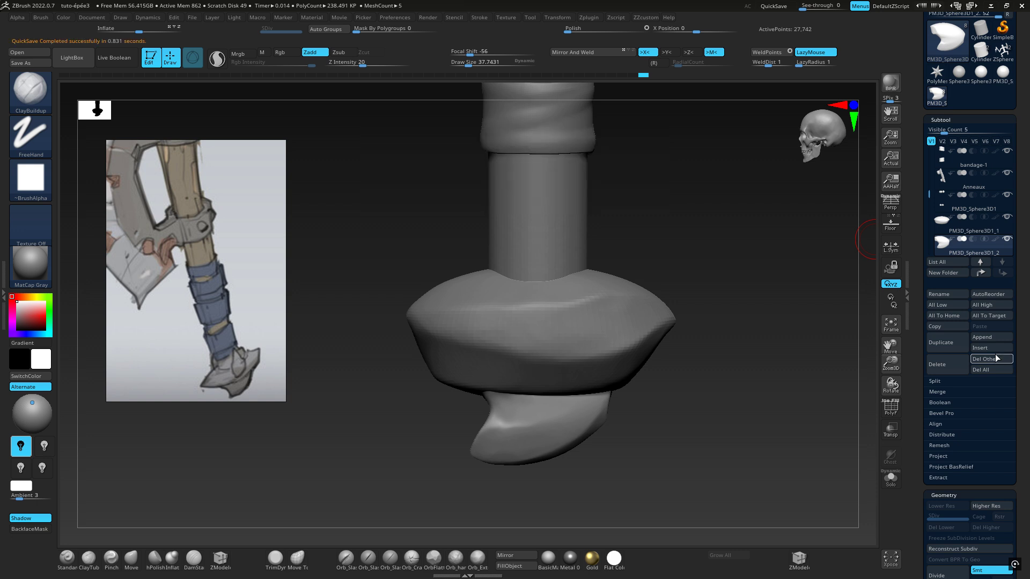
left_click(979, 349)
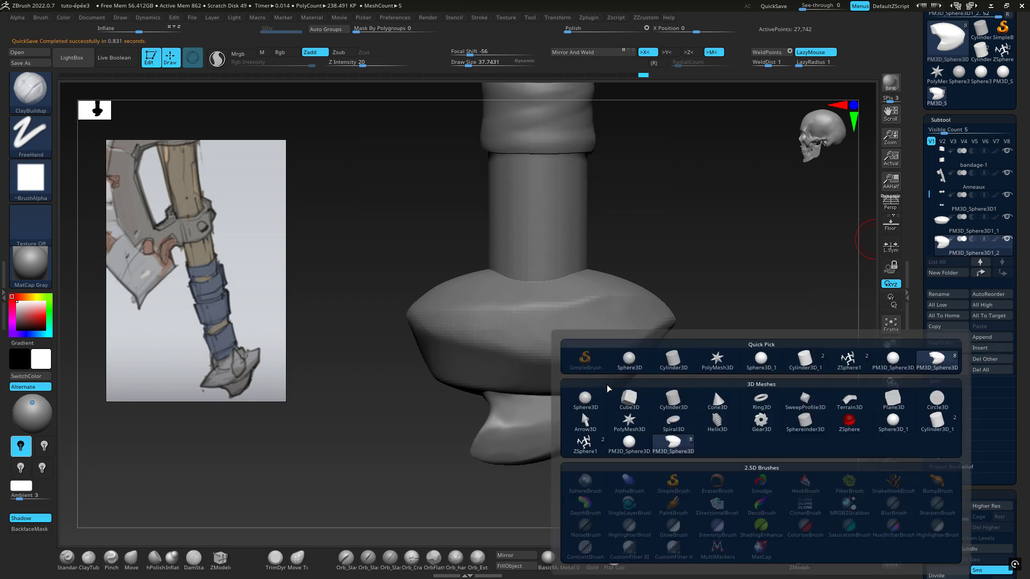
left_click(625, 366)
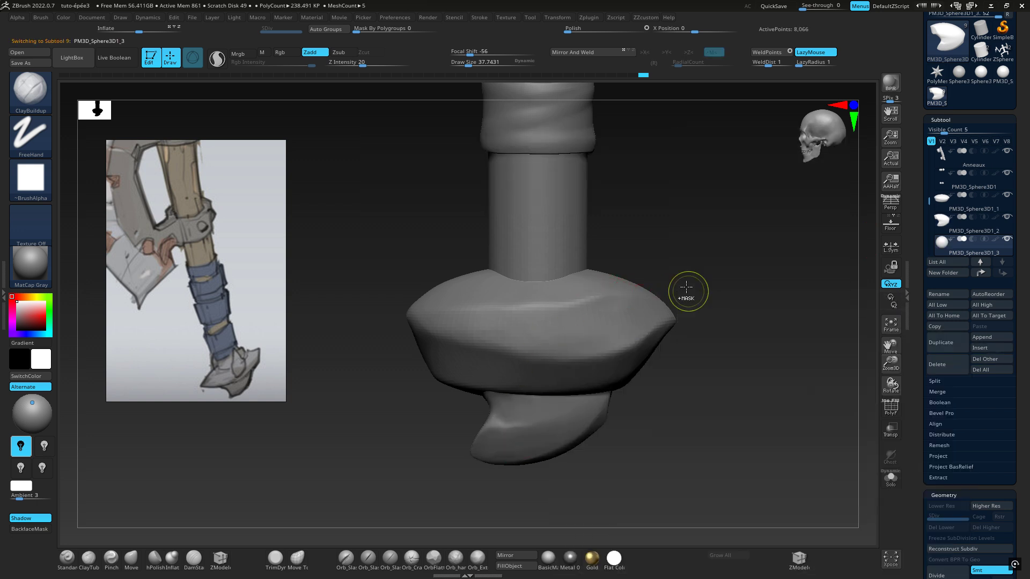
Examine the inserted sphere and the whole axe in comparison with the handle end in the reference image
left_click_drag(687, 289, 633, 208)
right_click_drag(635, 177, 609, 336, "alt")
right_click_drag(618, 255, 599, 385, "alt")
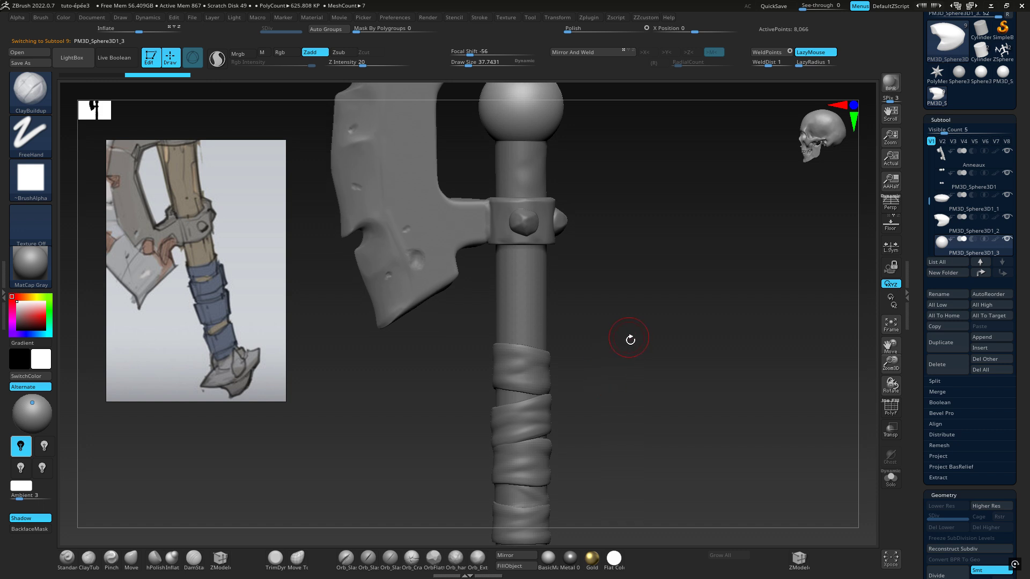
right_click_drag(601, 432, 613, 275, "alt")
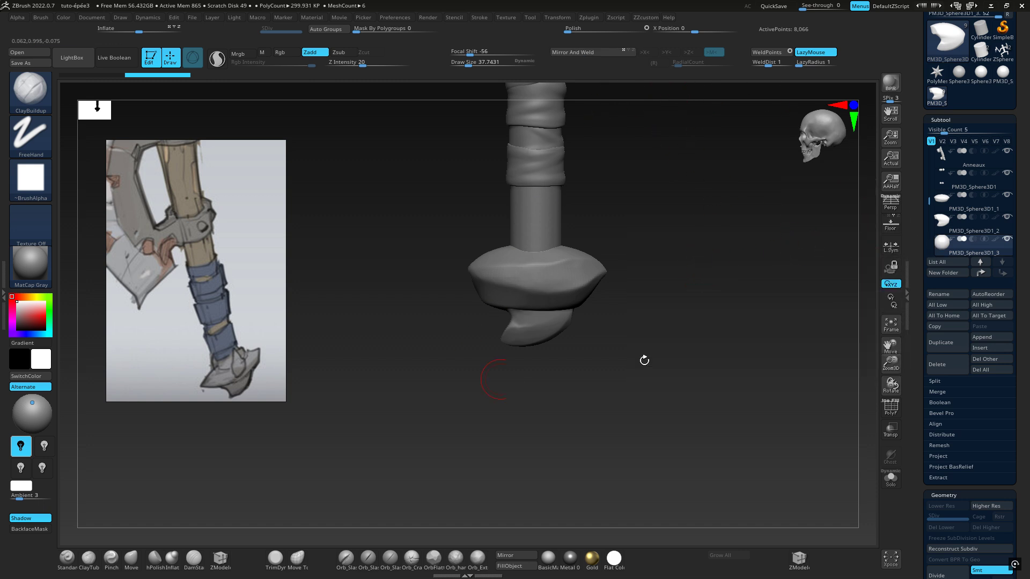
key("f")
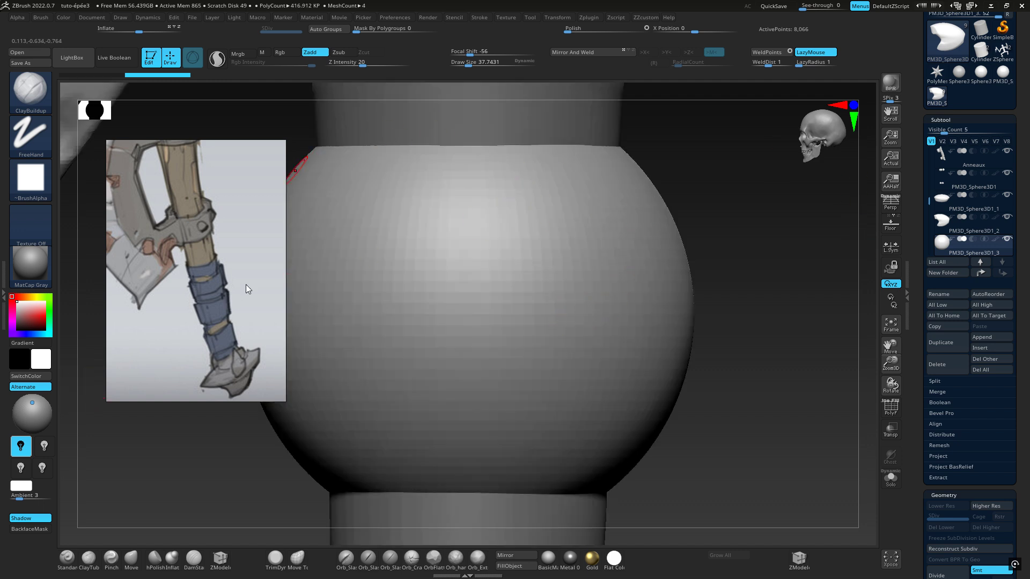
key("f")
key("f")
key("f")
key("f")
key("f")
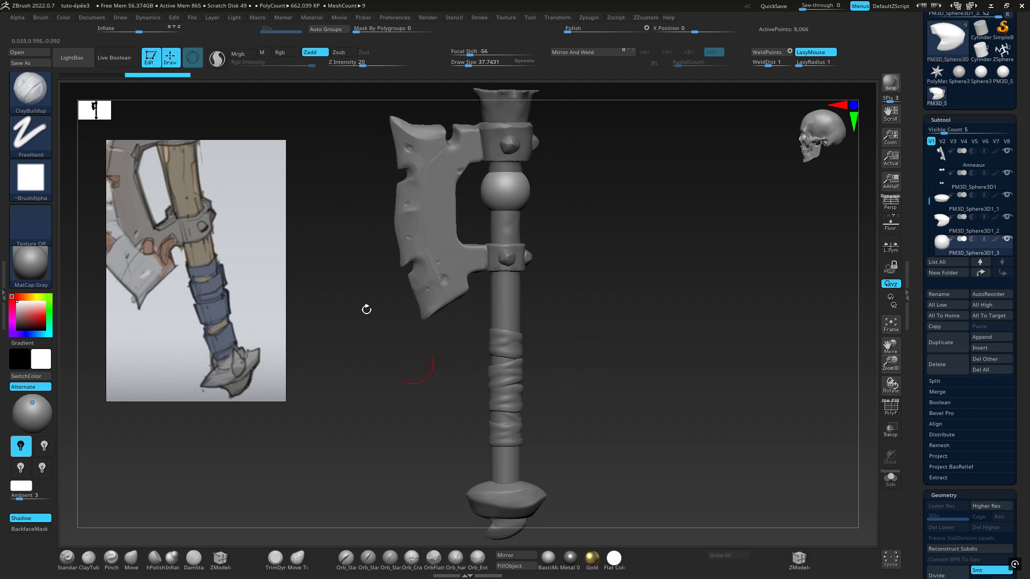
key("f")
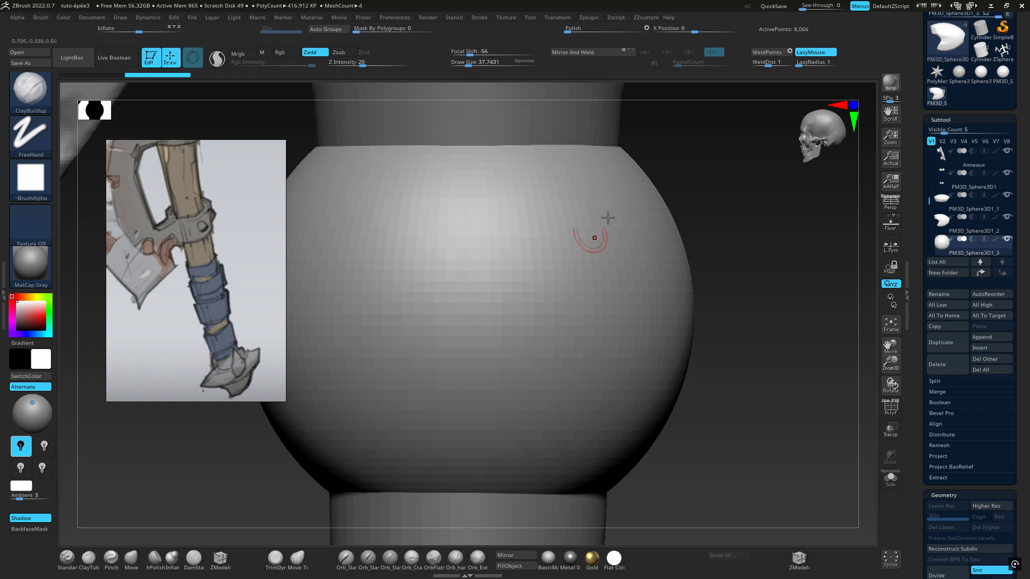
key("f")
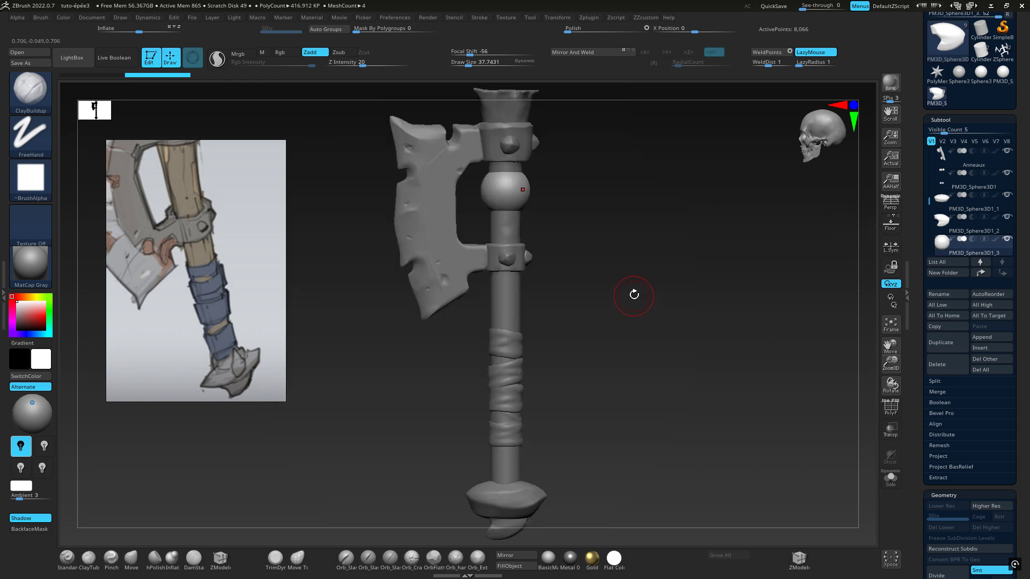
Move the inserted sphere straight down along the handle to the pommel and view it from the front
key("w")
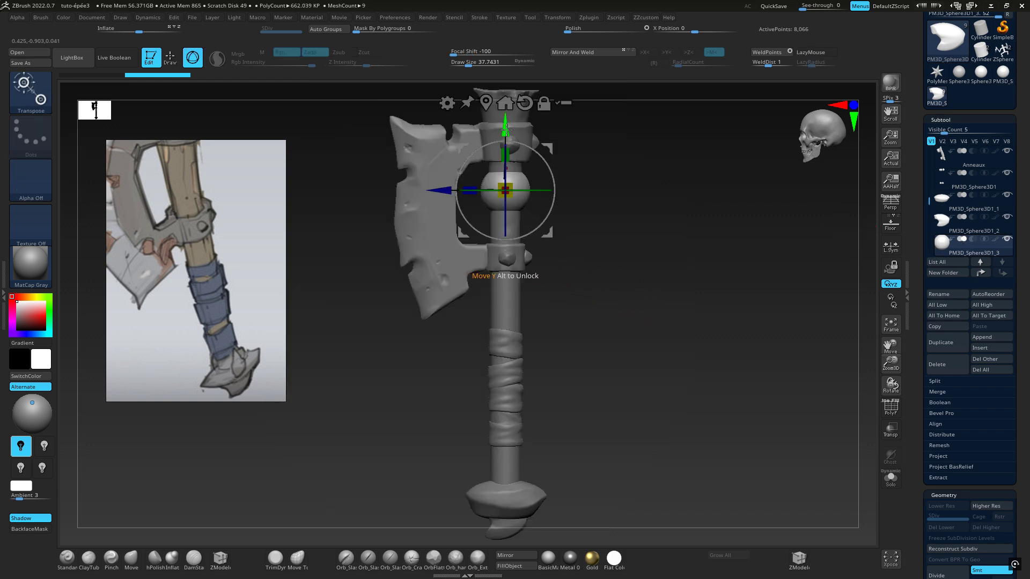
left_click_drag(505, 125, 505, 464)
left_click_drag(581, 388, 569, 254, "alt")
left_click_drag(577, 315, 637, 317)
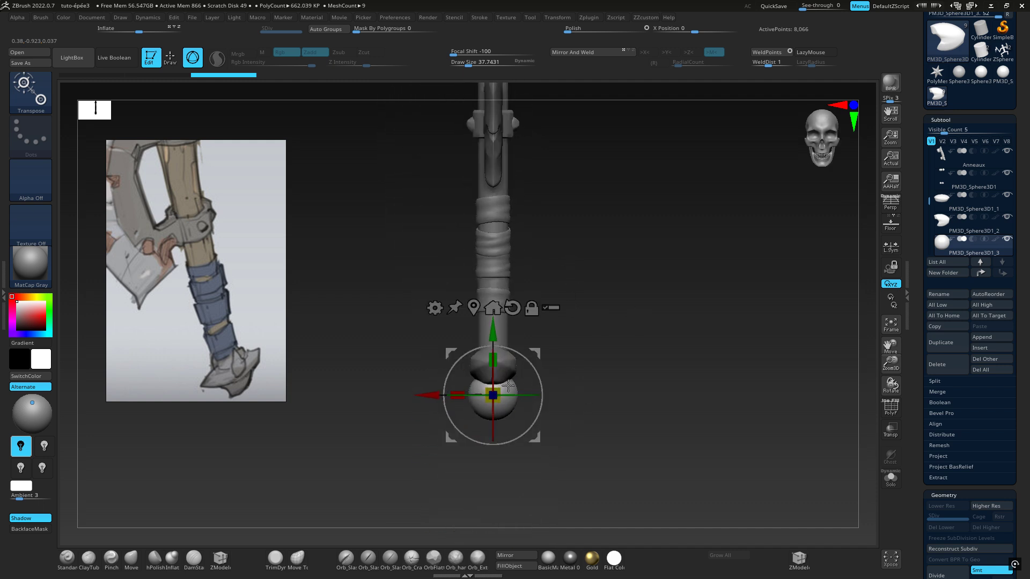
Offset the sphere to the pommel's side at an X position of about -1.27 and raise it to the pommel's height
left_click_drag(431, 395, 399, 395)
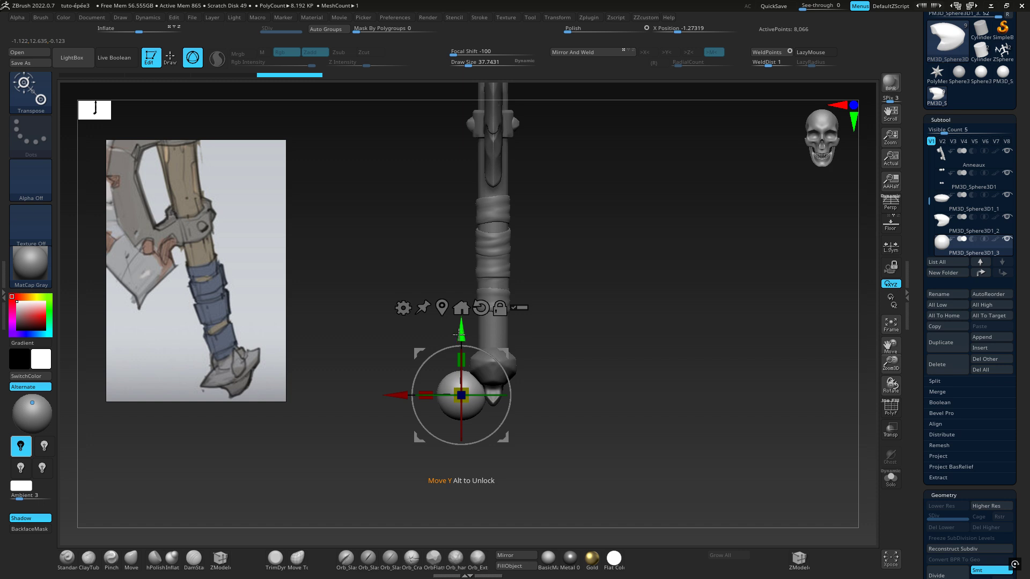
left_click_drag(459, 335, 459, 307)
right_click_drag(596, 284, 622, 321, "ctrl")
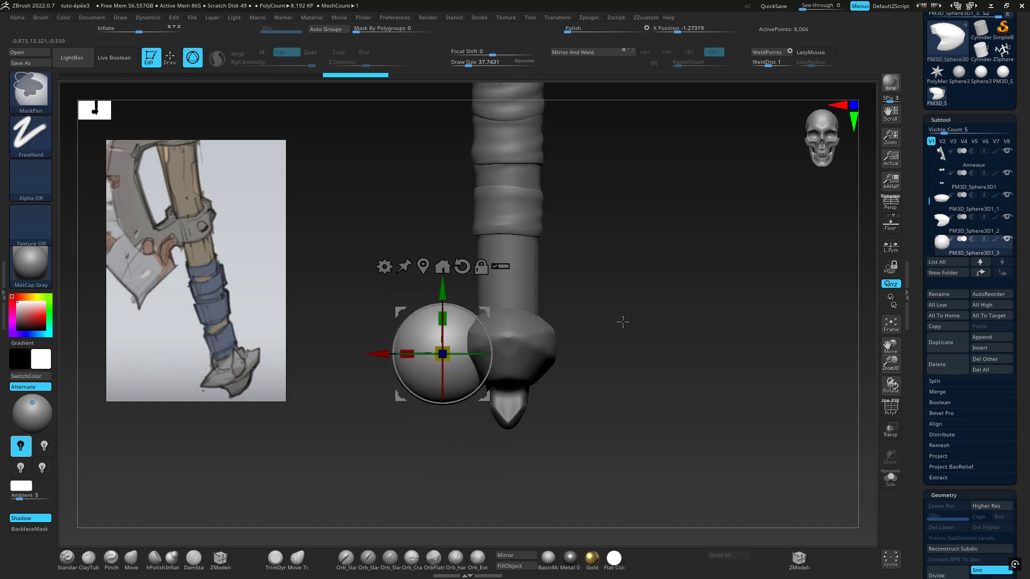
right_click_drag(490, 340, 489, 375, "ctrl")
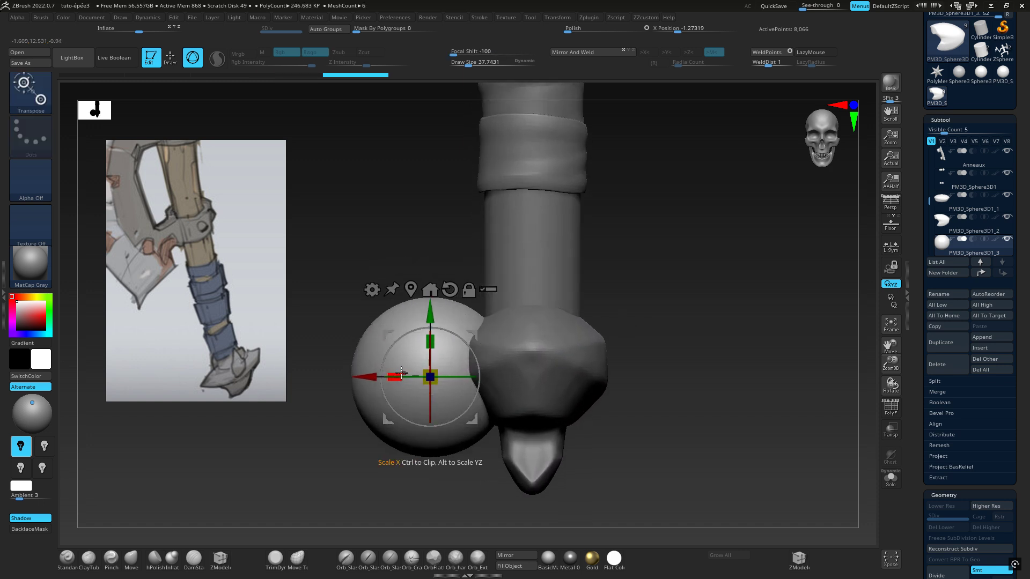
Squash the inserted sphere along its X axis into an upright oval beside the pommel
left_click_drag(401, 374, 427, 358)
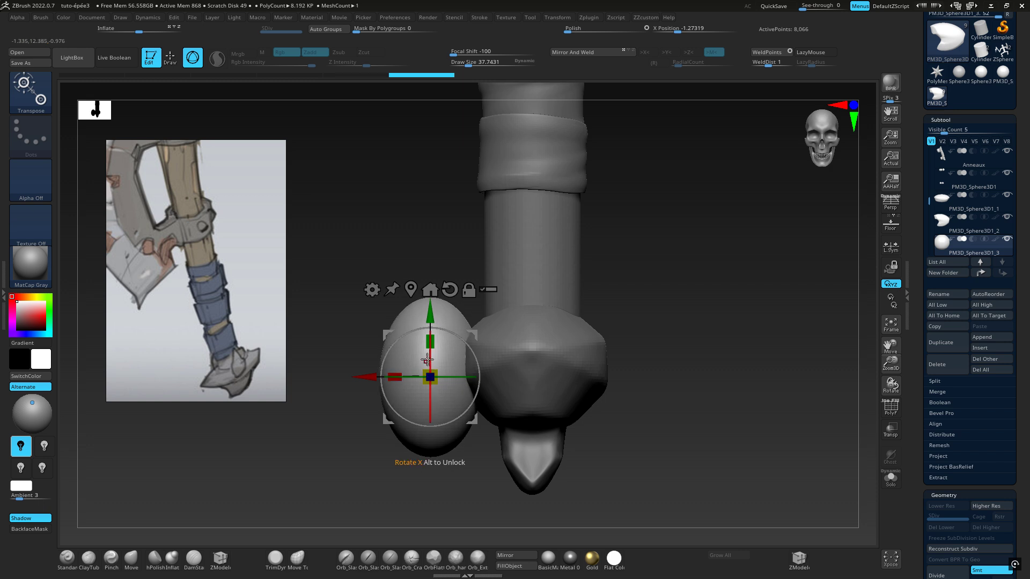
right_click_drag(435, 360, 499, 342)
right_click_drag(560, 321, 729, 278, "alt")
left_click_drag(555, 334, 542, 332)
left_click_drag(520, 272, 519, 256)
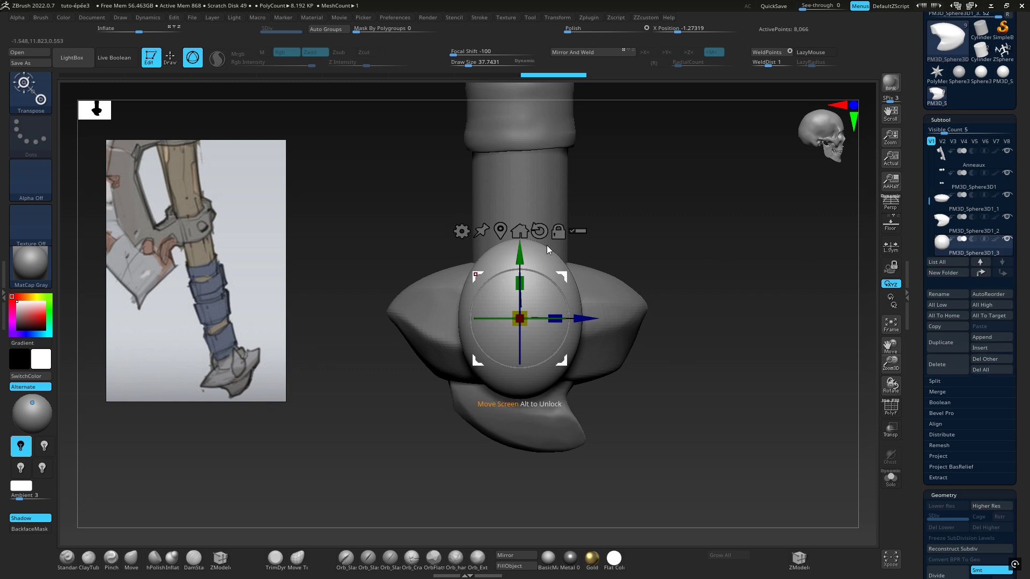
mouse_move(641, 281)
left_mouse_down()
mouse_move(610, 291)
mouse_move(643, 289)
left_mouse_up()
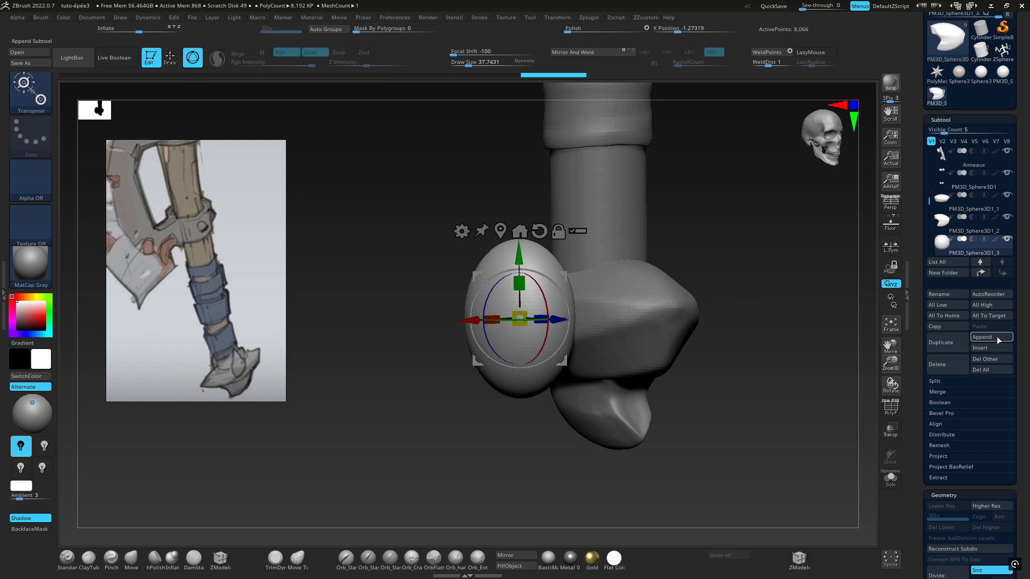
Convert the oval to a DynaMesh at resolution 128
scroll(1023, 331, "down", 8)
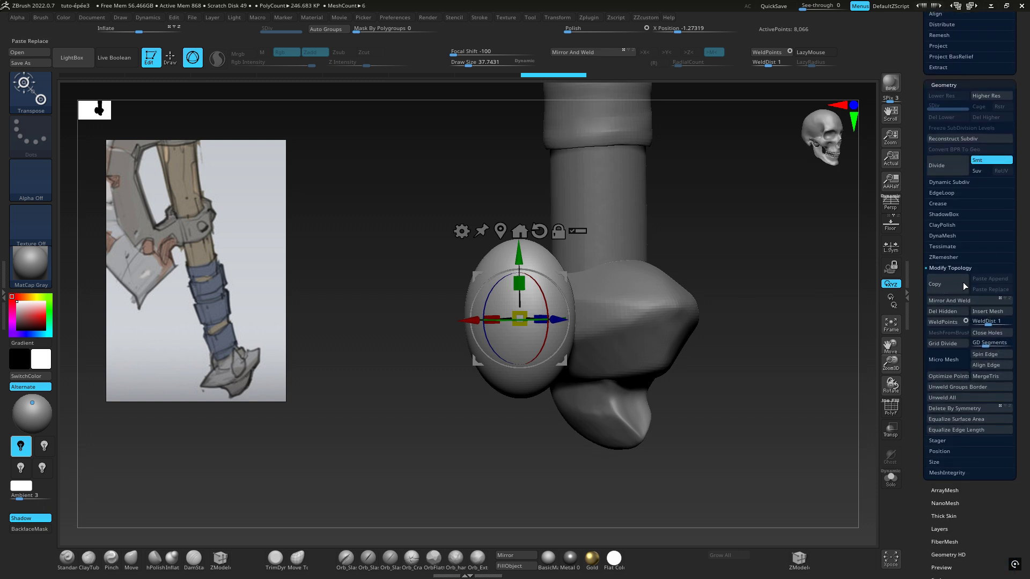
left_click(948, 267)
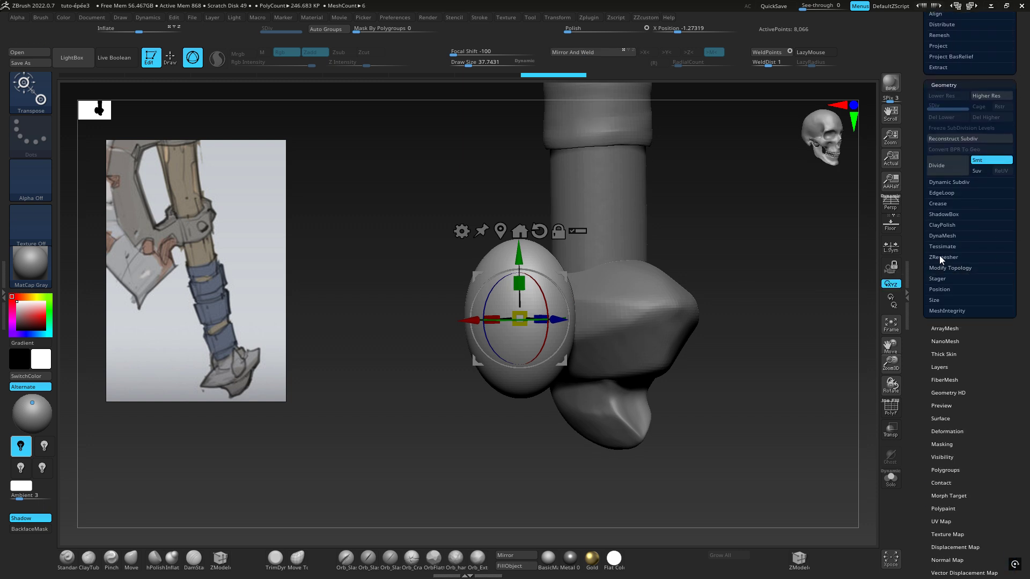
left_click(934, 234)
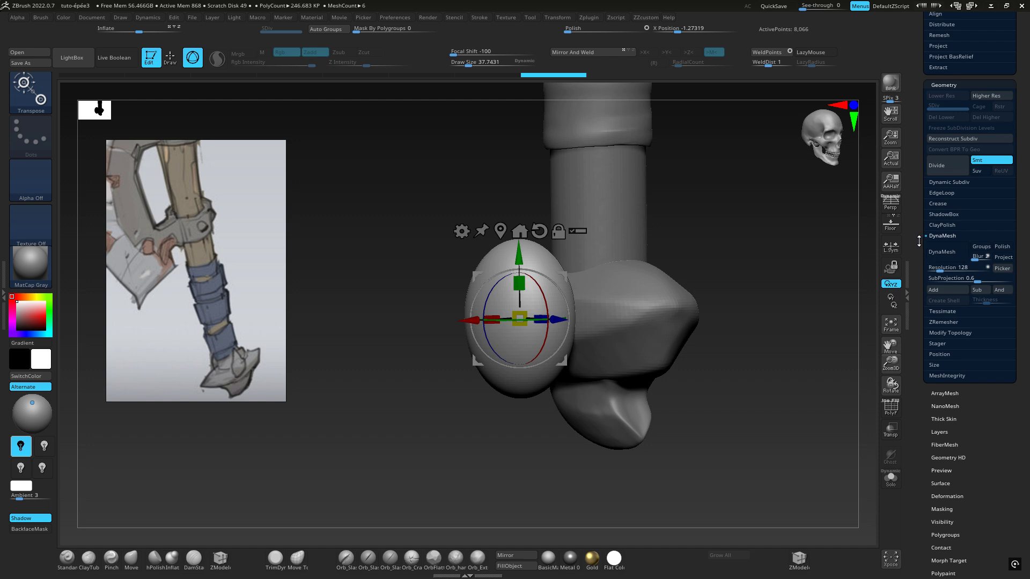
left_click(949, 253)
right_click_drag(622, 353, 713, 317)
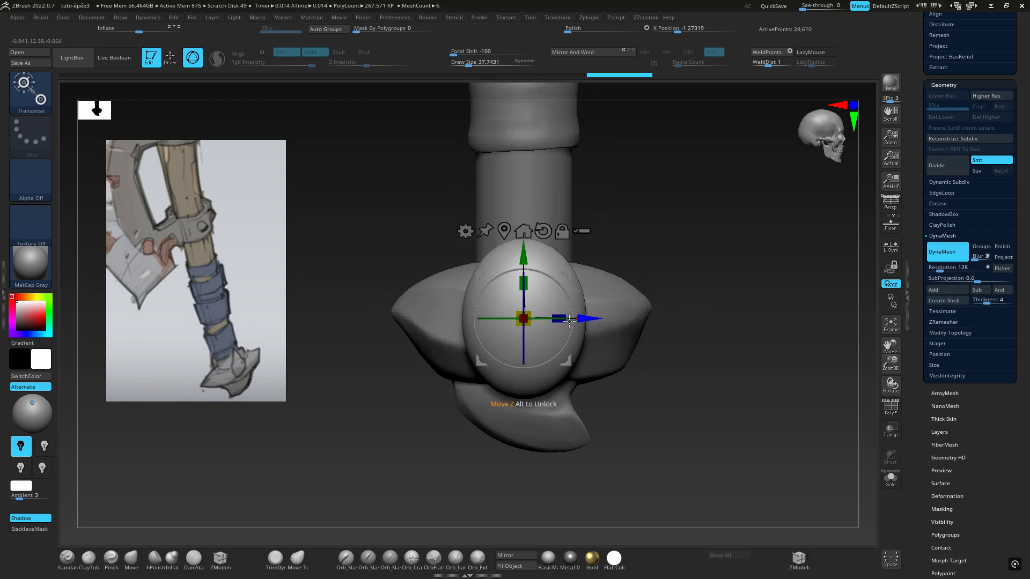
Choose the TrimDynamic brush for flattening the oval and set its draw size to about 118
left_click(26, 95)
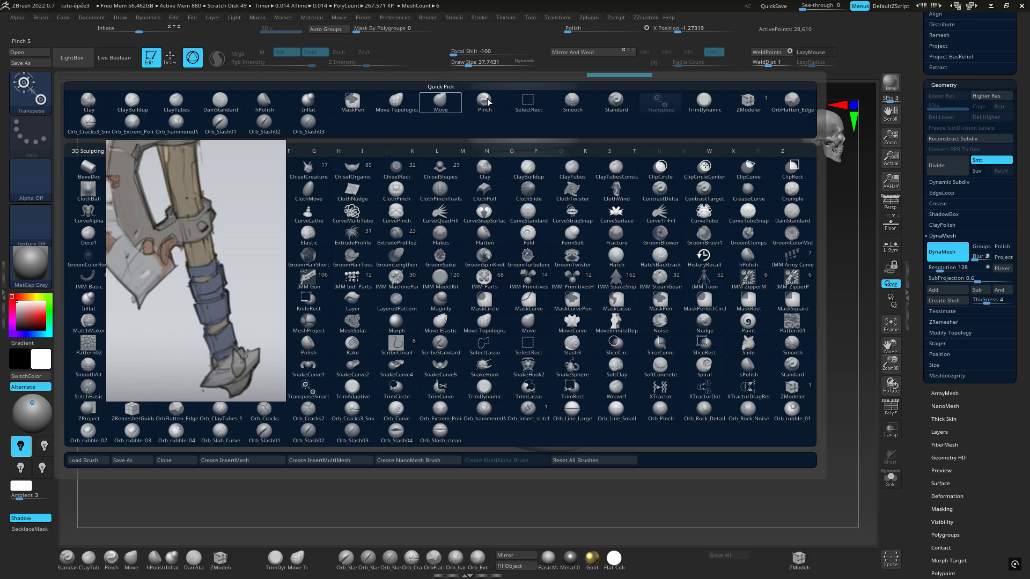
left_click(701, 104)
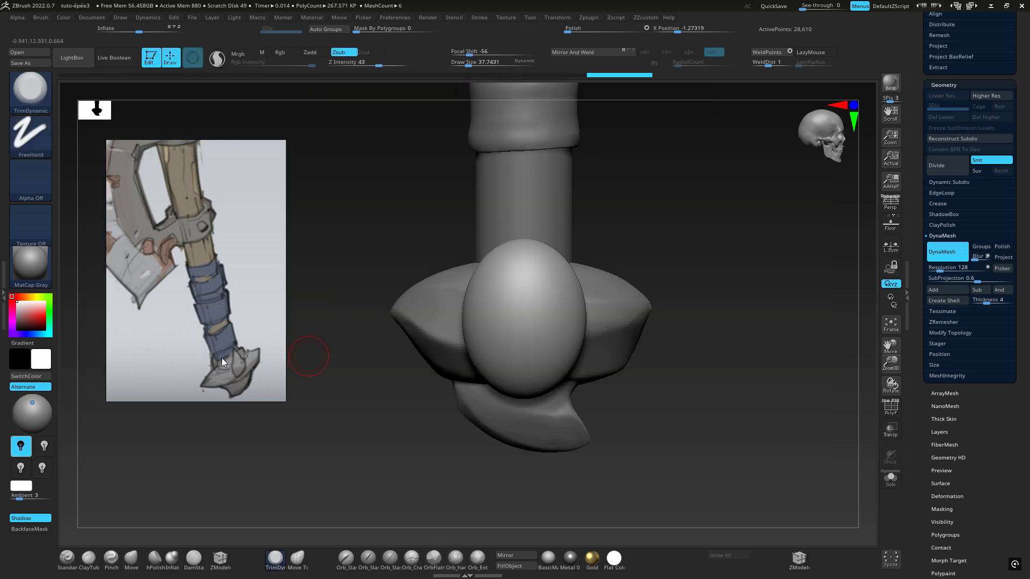
right_click_drag(532, 263, 614, 246)
key("space")
left_click_drag(618, 247, 632, 248)
right_click_drag(603, 250, 627, 273)
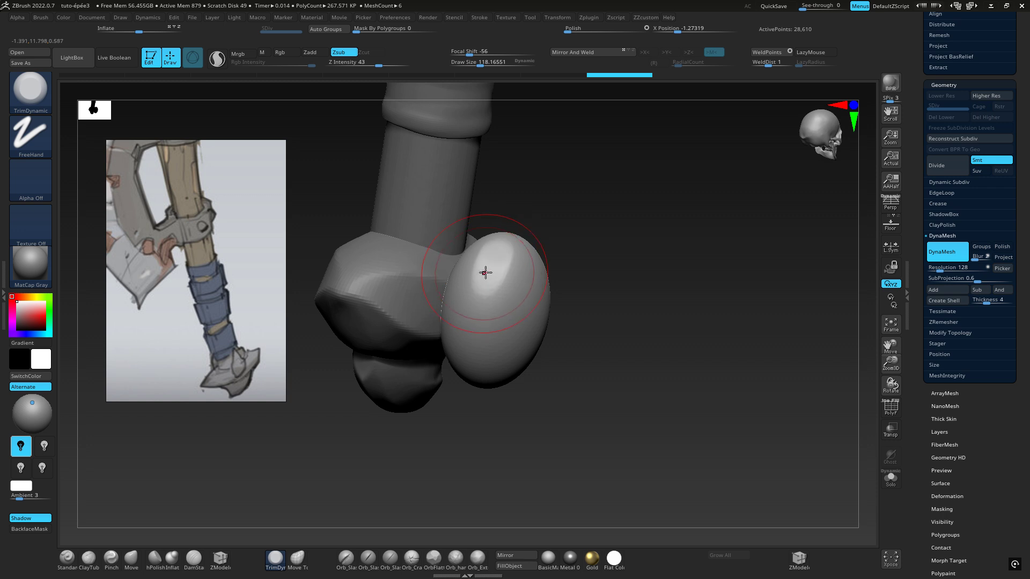
right_click_drag(483, 271, 498, 237)
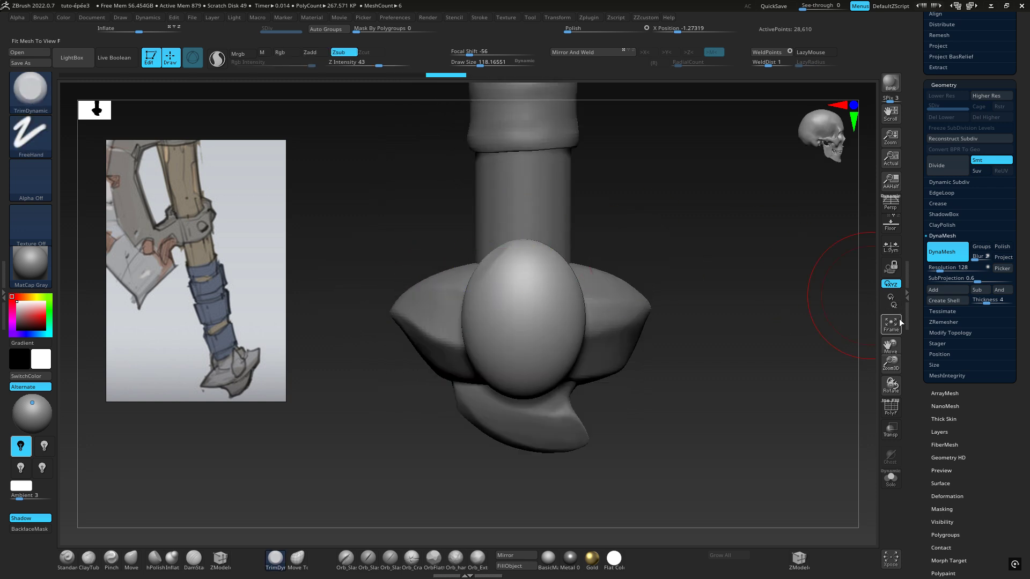
right_click_drag(579, 295, 526, 301)
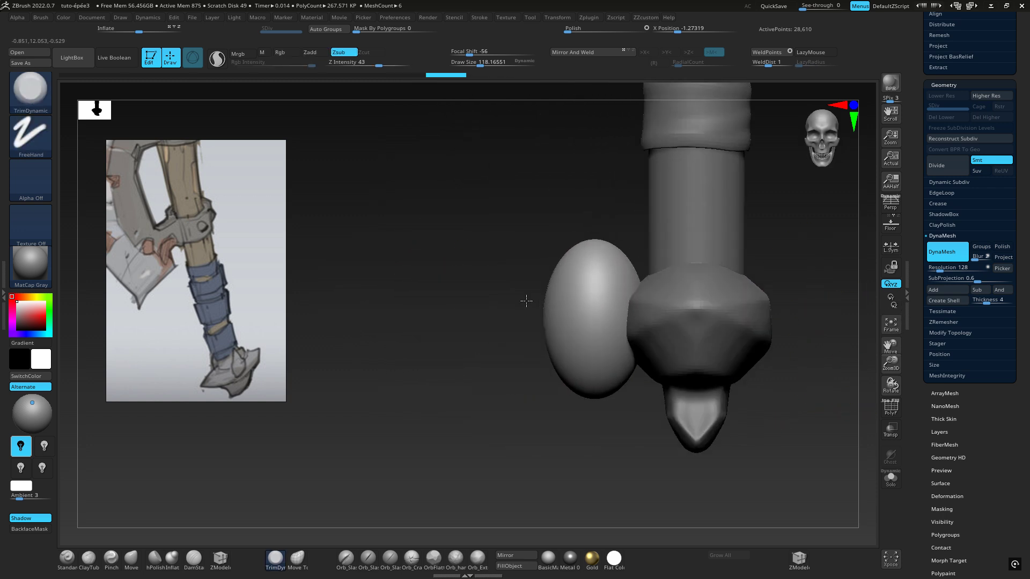
Activate X symmetry and make it local to the oval subtool
key("x")
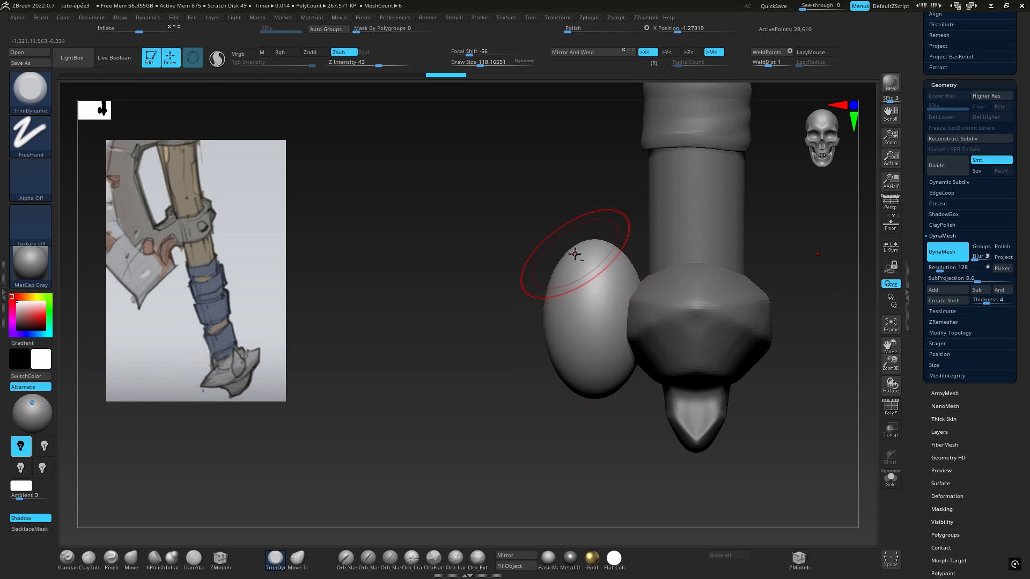
right_click_drag(579, 254, 503, 275, "alt")
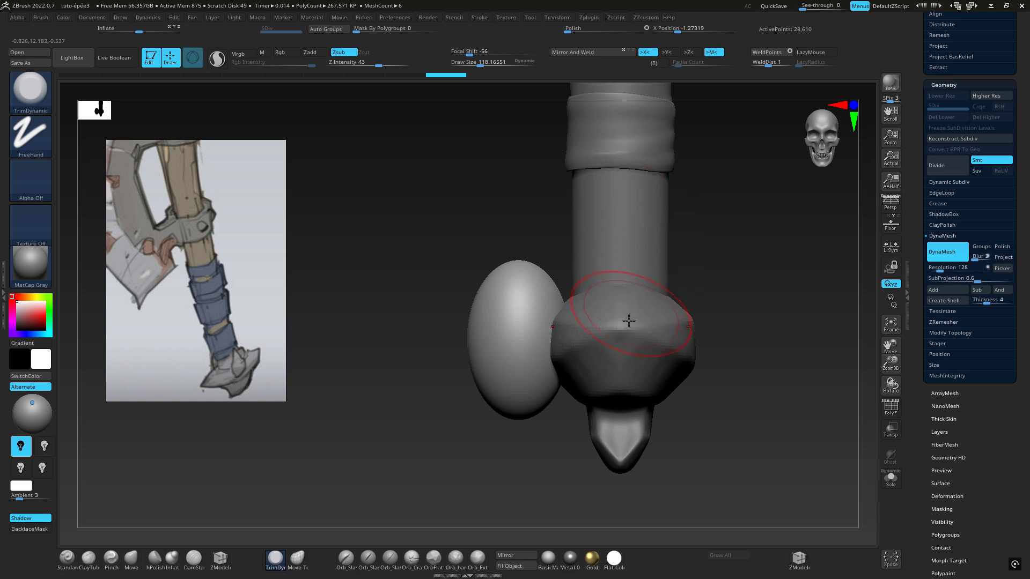
left_click(891, 247)
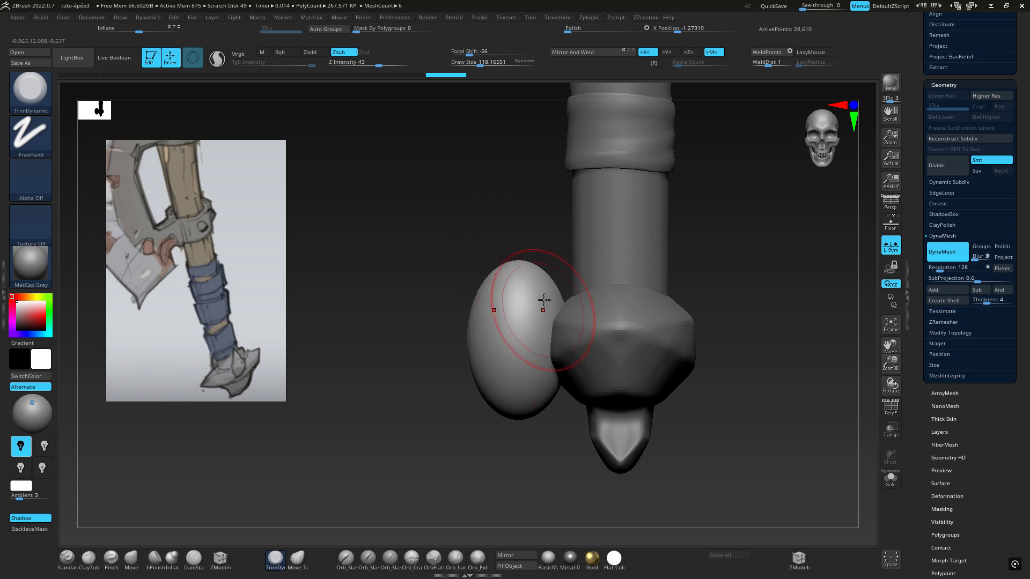
Flatten the oval's upper end with X-mirrored TrimDynamic strokes
right_click_drag(531, 284, 530, 335)
mouse_move(531, 266)
right_mouse_down("ctrl")
mouse_move(573, 265)
mouse_move(517, 259)
mouse_move(486, 286)
right_mouse_up("ctrl")
mouse_move(429, 290)
left_mouse_down()
mouse_move(478, 237)
mouse_move(430, 276)
mouse_move(478, 236)
left_mouse_up()
left_click_drag(425, 278, 480, 231)
right_click_drag(413, 305, 402, 321)
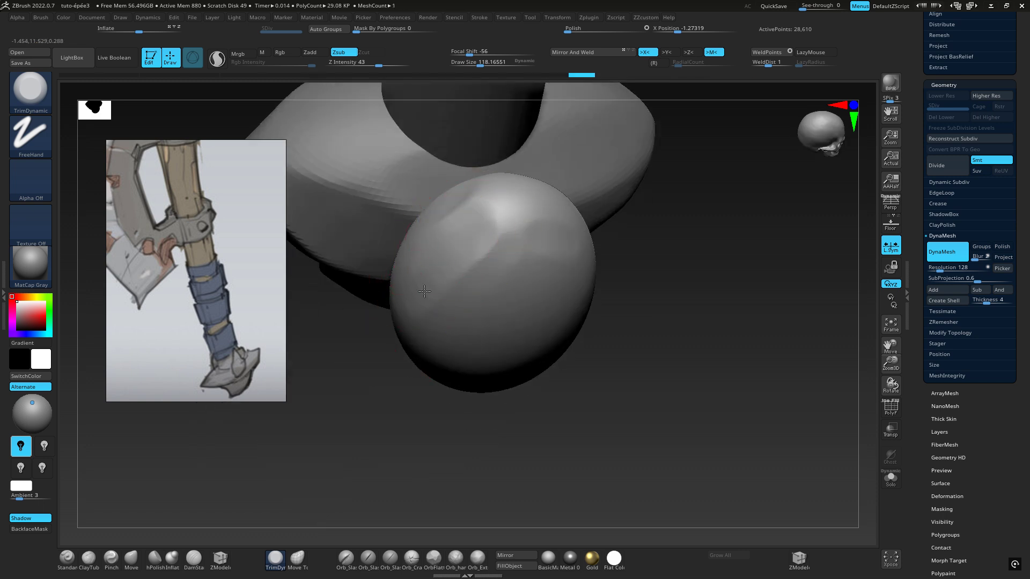
left_click_drag(470, 239, 528, 185)
Switch the oval's sculpting symmetry from the X axis to the Y axis
left_click(612, 18)
mouse_move(596, 16)
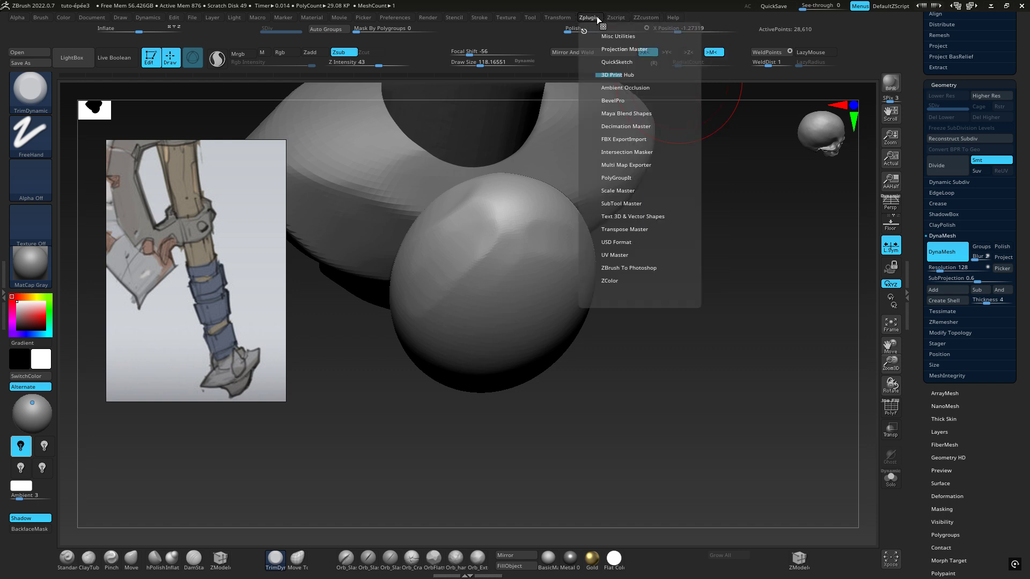
mouse_move(562, 17)
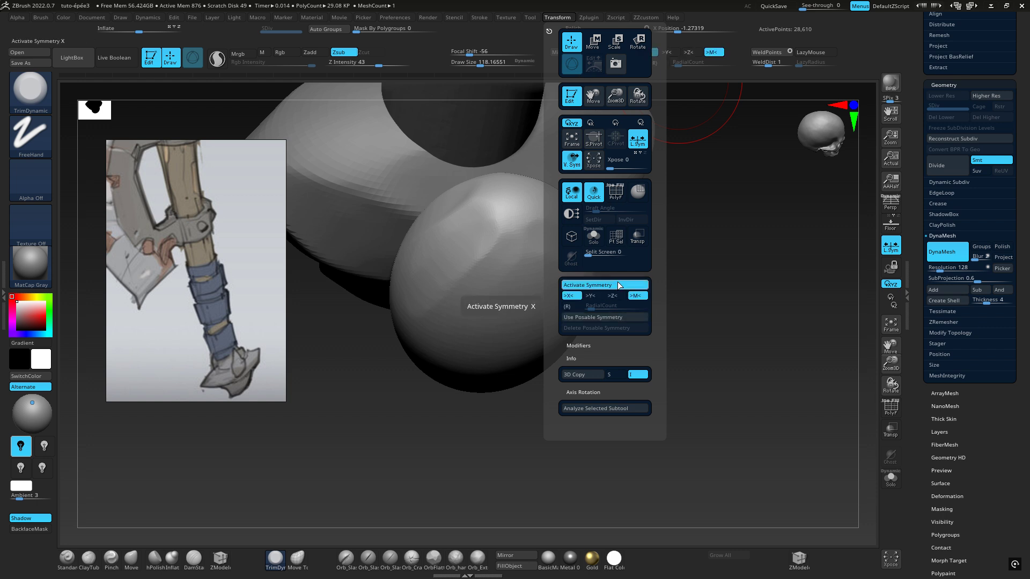
left_click(570, 296)
left_click(592, 296)
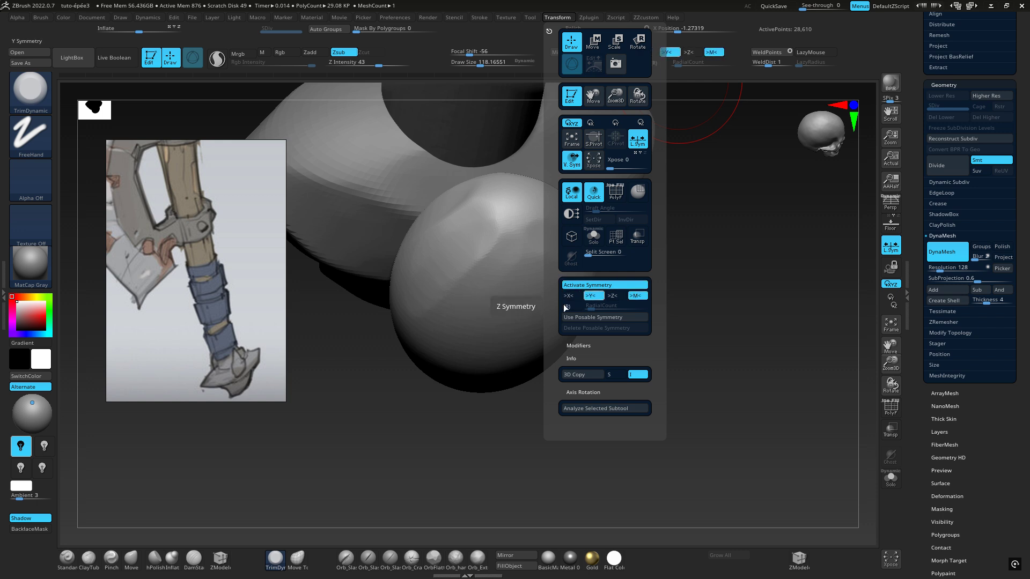
Trim a slanted facet along the oval's upper shoulder, mirrored onto its lower end
left_click_drag(448, 248, 470, 232)
right_click_drag(472, 230, 504, 183)
left_click_drag(471, 240, 467, 241)
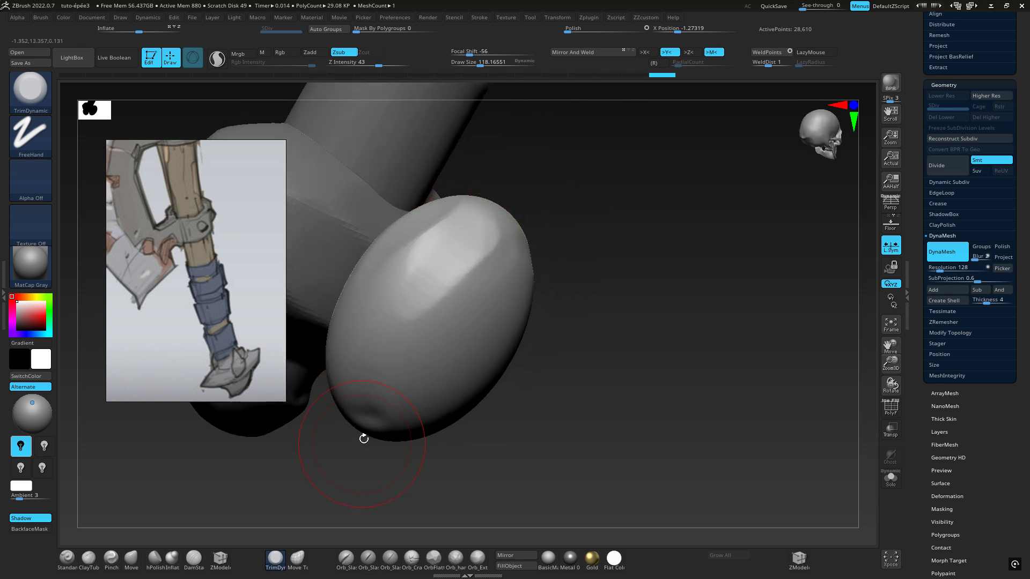
mouse_move(421, 266)
left_mouse_down()
mouse_move(468, 230)
mouse_move(430, 269)
left_mouse_up()
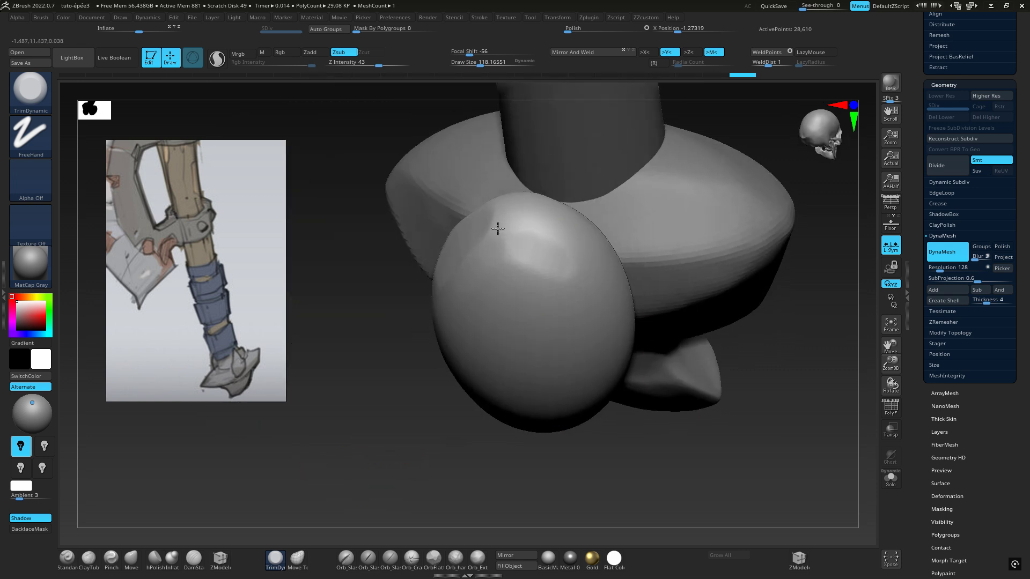
right_click_drag(496, 228, 520, 152)
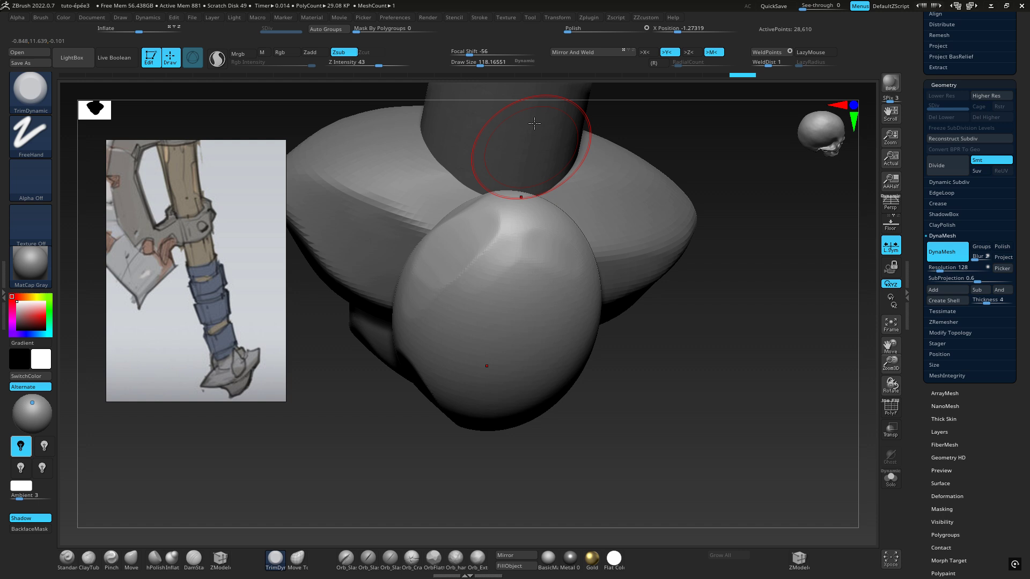
Switch the symmetry from Y to Z and trim matching facets on both sides of the oval's upper end
left_click(558, 17)
left_click(593, 295)
left_click(615, 296)
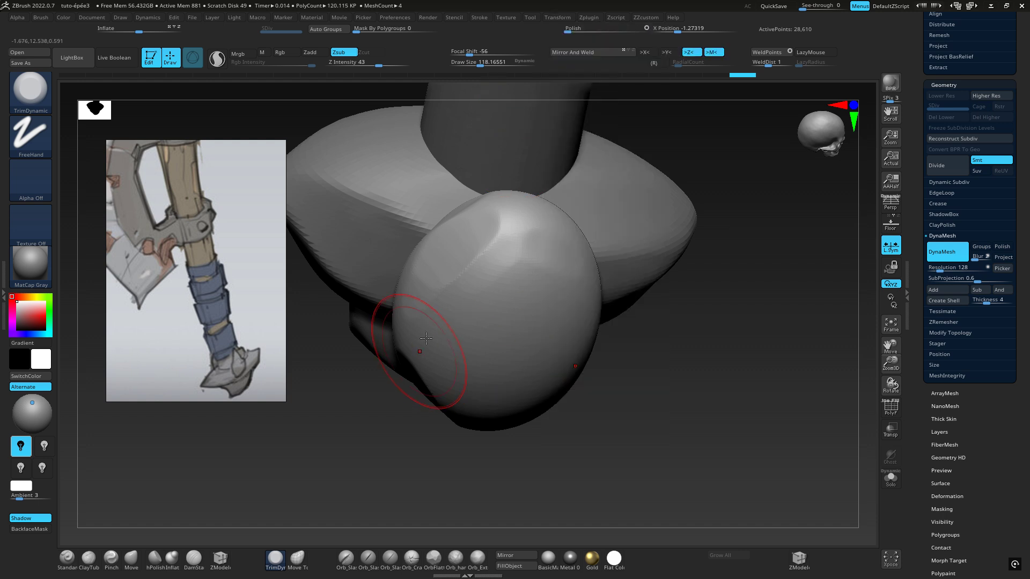
mouse_move(419, 295)
right_mouse_down()
mouse_move(453, 271)
mouse_move(427, 278)
right_mouse_up()
mouse_move(427, 278)
left_mouse_down()
mouse_move(497, 228)
mouse_move(460, 233)
left_mouse_up()
right_click_drag(460, 233, 471, 259)
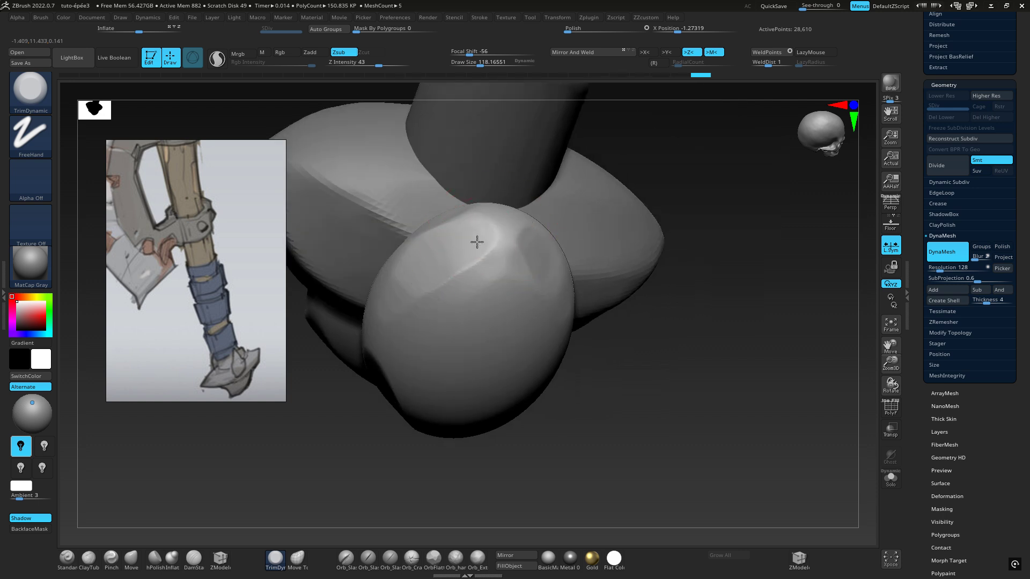
mouse_move(475, 239)
left_mouse_down()
mouse_move(406, 275)
mouse_move(407, 289)
left_mouse_up()
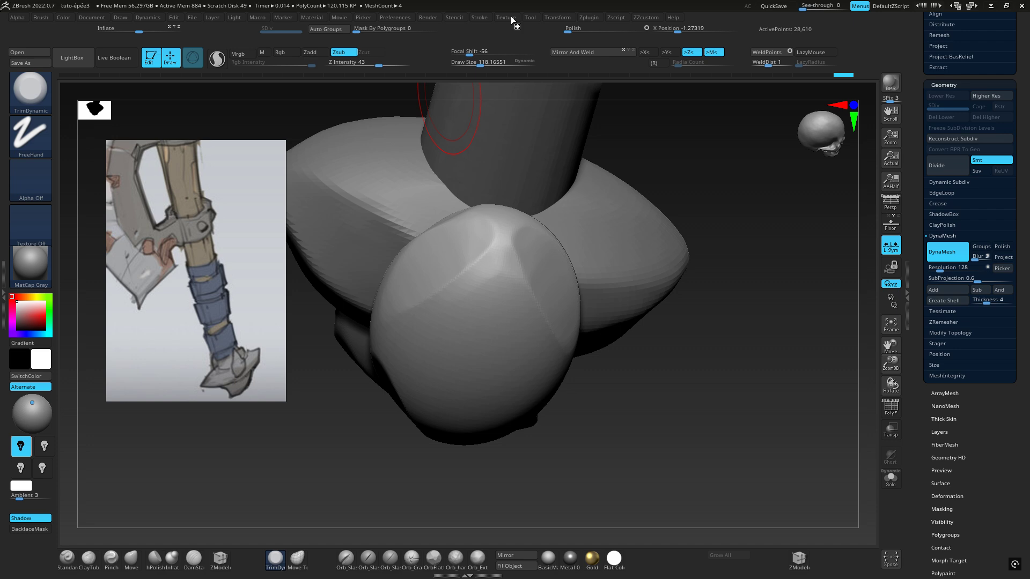
Enable radial symmetry around the Z axis with a radial count of 8
left_click(511, 16)
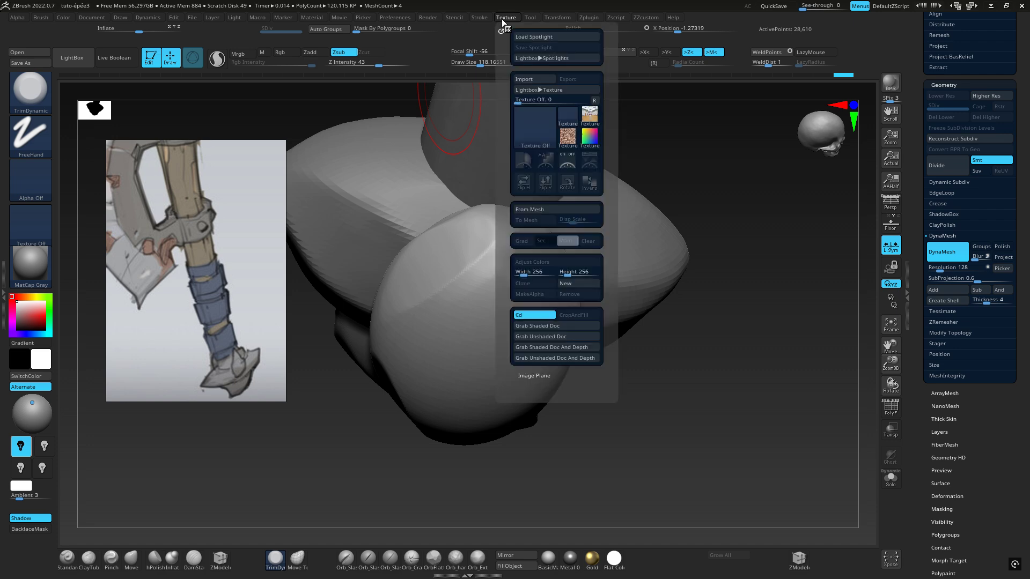
left_click(481, 18)
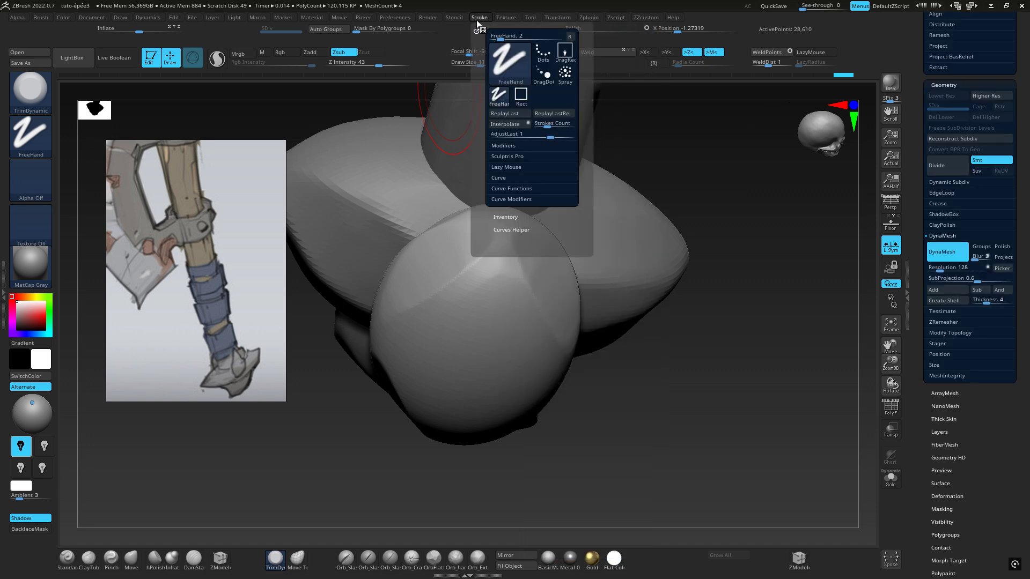
left_click(567, 18)
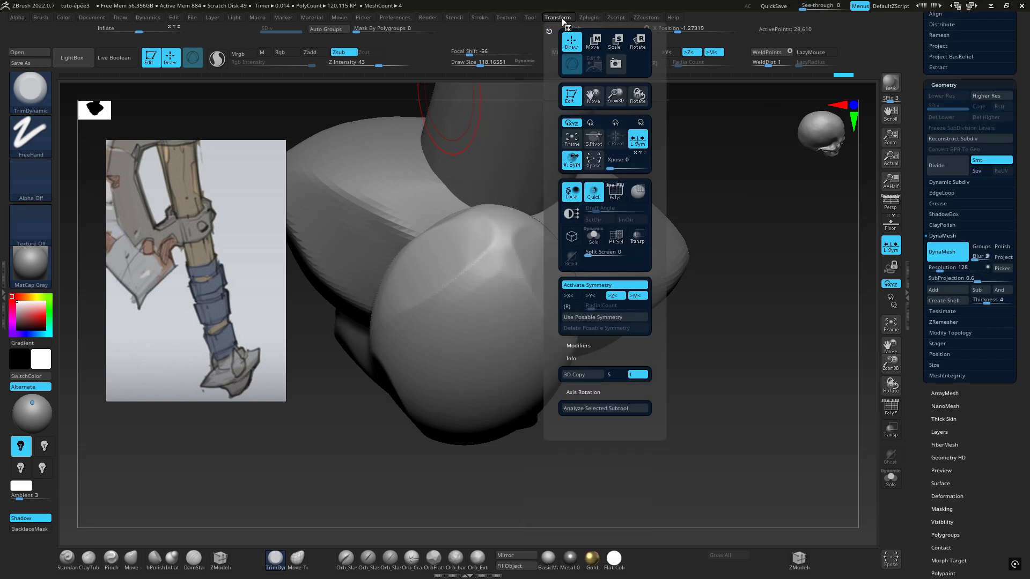
left_click(529, 18)
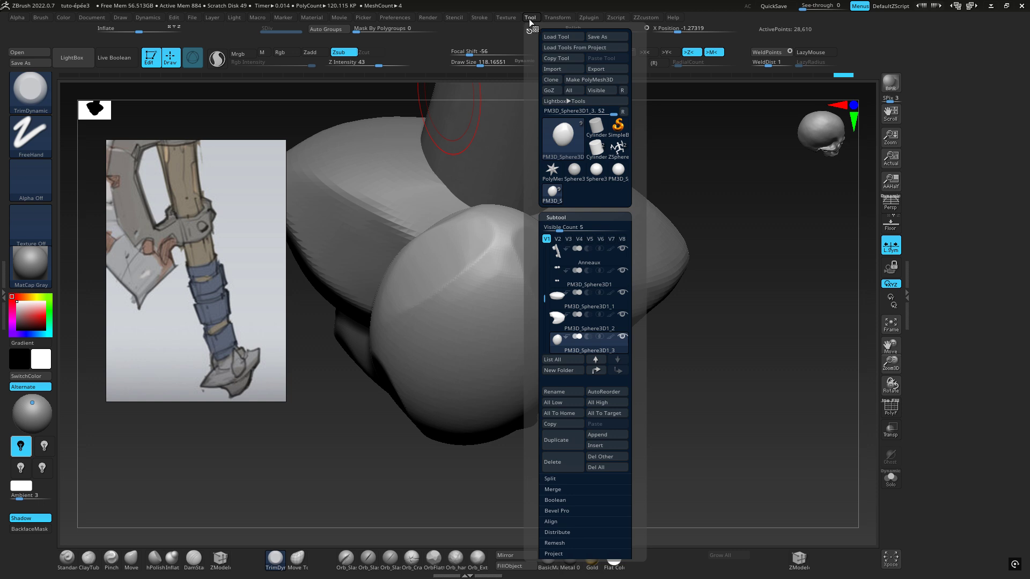
left_click(589, 17)
left_click(559, 16)
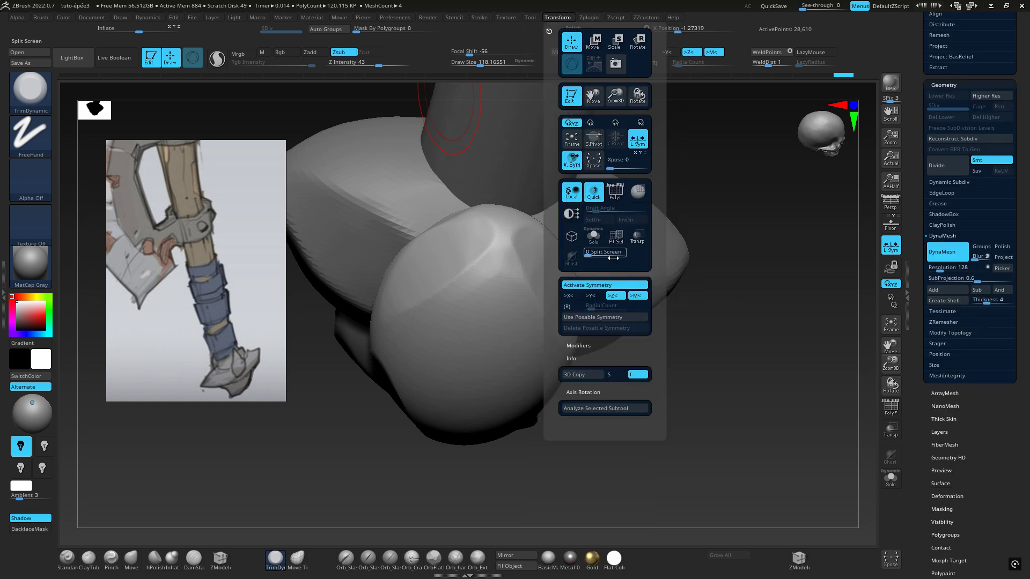
left_click(567, 306)
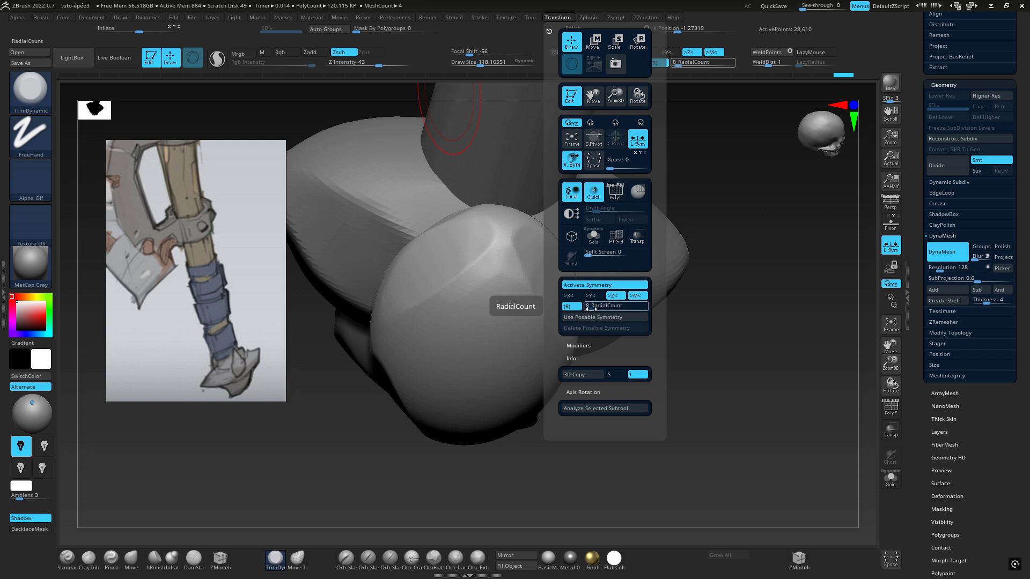
Reduce the brush's draw size to about 38 and try radial trimming on the oval's outer face
mouse_move(719, 391)
left_mouse_down()
mouse_move(759, 279)
mouse_move(788, 246)
mouse_move(778, 241)
left_mouse_up()
key("space")
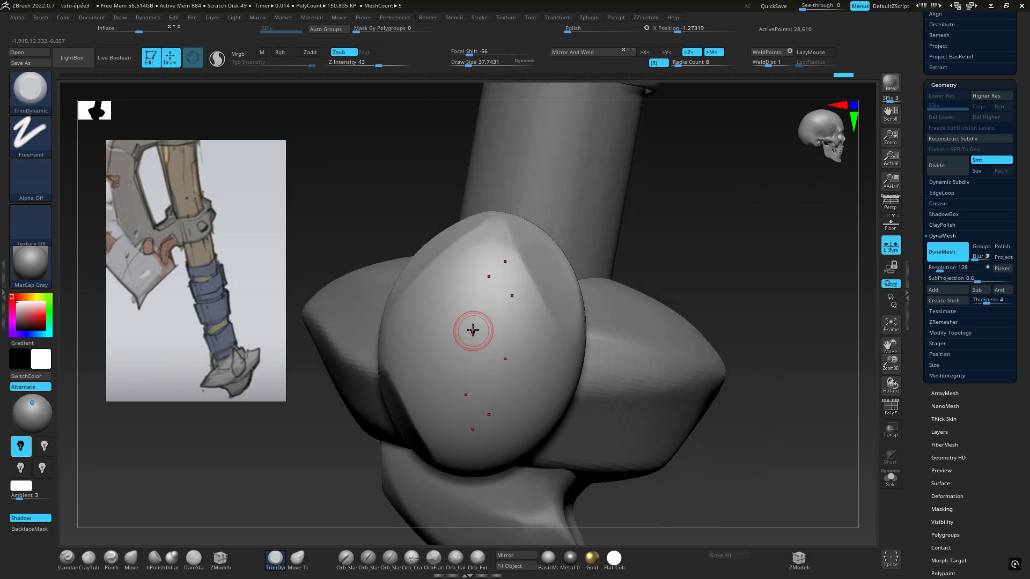
right_click_drag(455, 324, 476, 320)
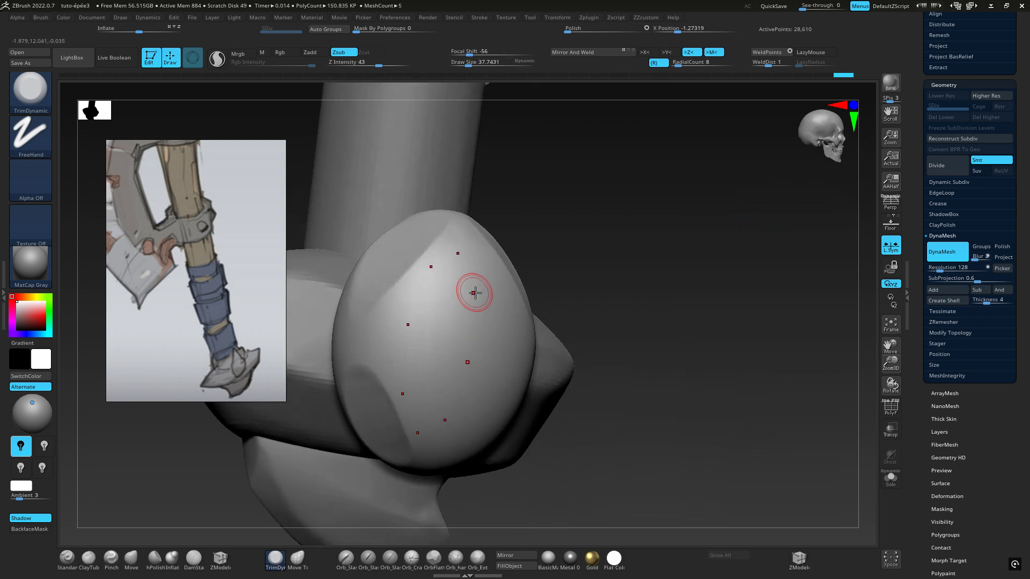
mouse_move(480, 303)
left_mouse_down()
mouse_move(485, 319)
mouse_move(496, 310)
mouse_move(486, 263)
left_mouse_up()
mouse_move(483, 268)
right_mouse_down()
mouse_move(469, 313)
mouse_move(524, 283)
right_mouse_up()
key("ctrl+z")
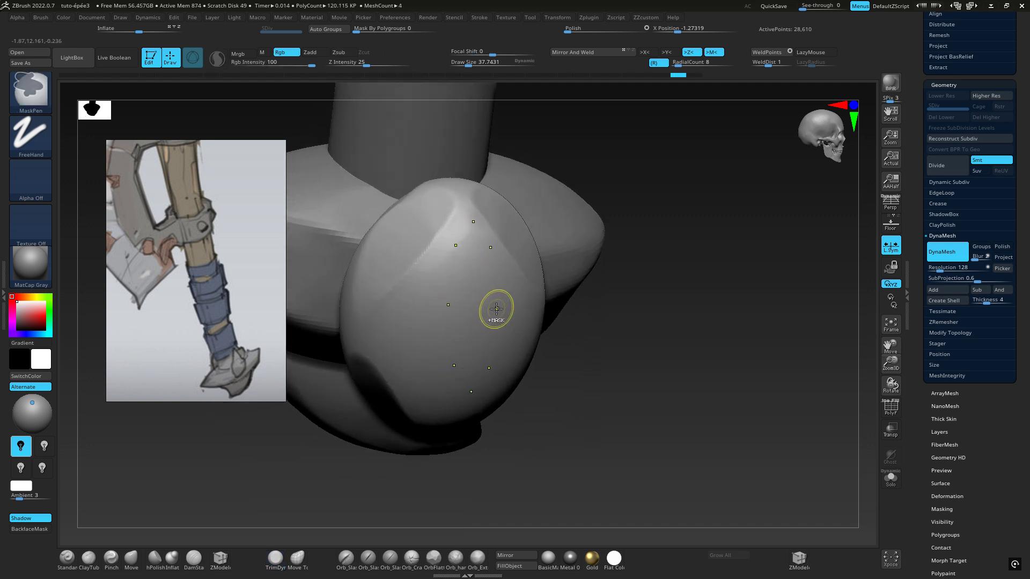
Examine where the radial symmetry points fall on the oval from the front and the outer side
mouse_move(517, 289)
right_mouse_down()
mouse_move(444, 294)
mouse_move(602, 280)
mouse_move(567, 308)
right_mouse_up()
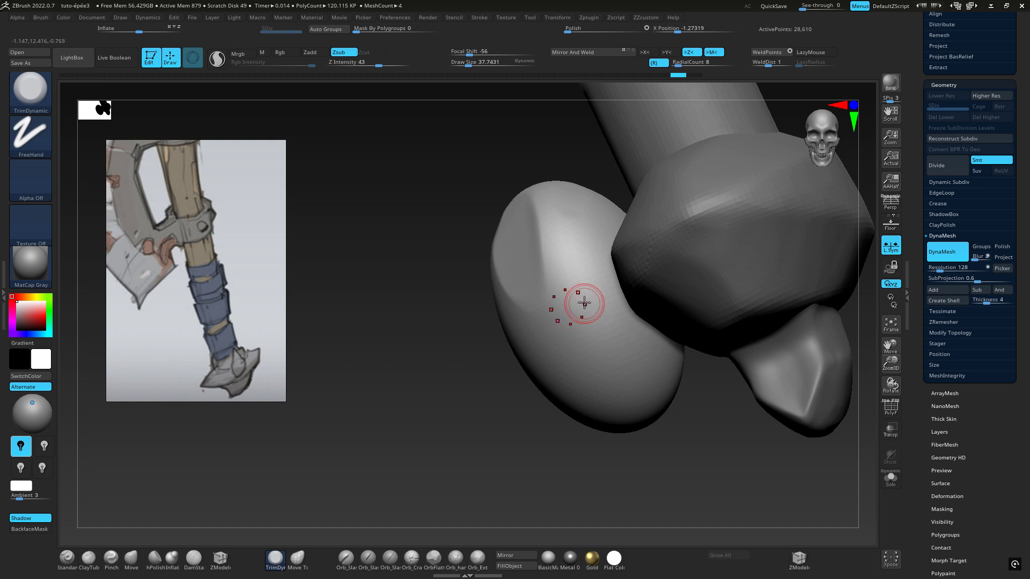
left_click_drag(583, 299, 627, 275)
right_click_drag(613, 295, 586, 310)
left_click_drag(585, 311, 660, 365)
left_click_drag(655, 303, 652, 303)
right_click_drag(618, 306, 655, 301)
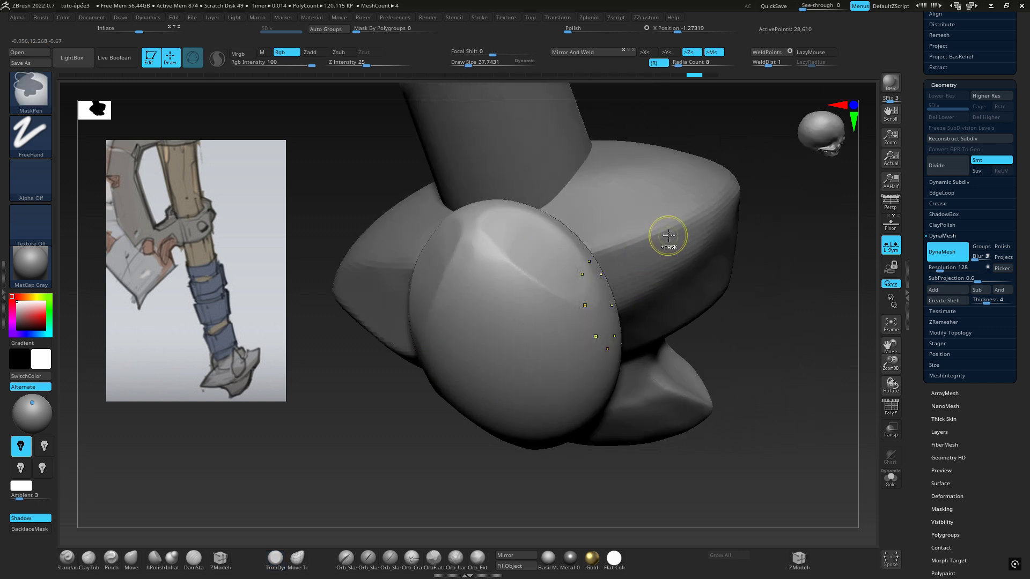
Undo the last radial trim stroke on the oval and turn off radial symmetry, keeping Z symmetry
key("ctrl+z")
right_click_drag(667, 232, 569, 82)
left_click(562, 17)
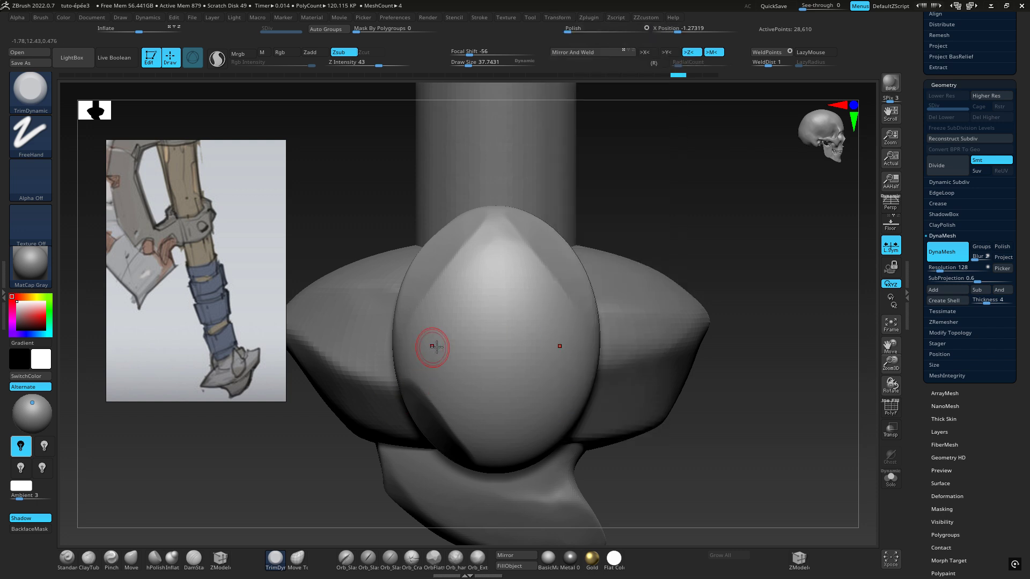
Increase the brush's draw size to about 118 and trim broad facets along both sides of the oval's upper half
right_click_drag(430, 345, 446, 303)
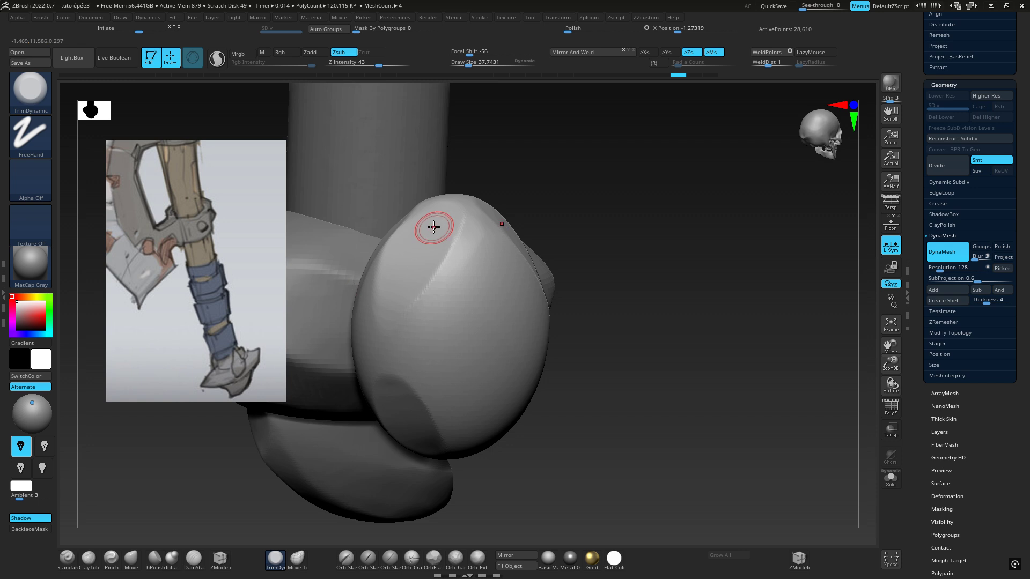
key("space")
mouse_move(432, 228)
left_mouse_down()
mouse_move(445, 227)
mouse_move(426, 239)
left_mouse_up()
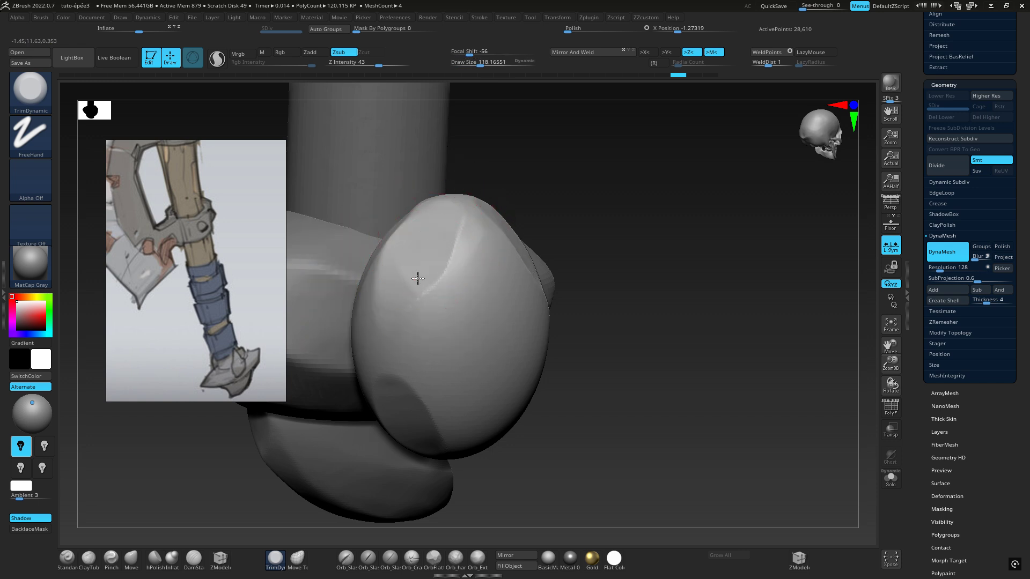
left_click_drag(417, 278, 397, 295)
left_click_drag(414, 253, 386, 304)
left_click_drag(422, 221, 391, 267)
right_click_drag(391, 267, 407, 216)
mouse_move(407, 216)
left_mouse_down()
mouse_move(391, 260)
mouse_move(409, 285)
mouse_move(405, 304)
left_mouse_up()
right_click_drag(404, 267, 474, 319)
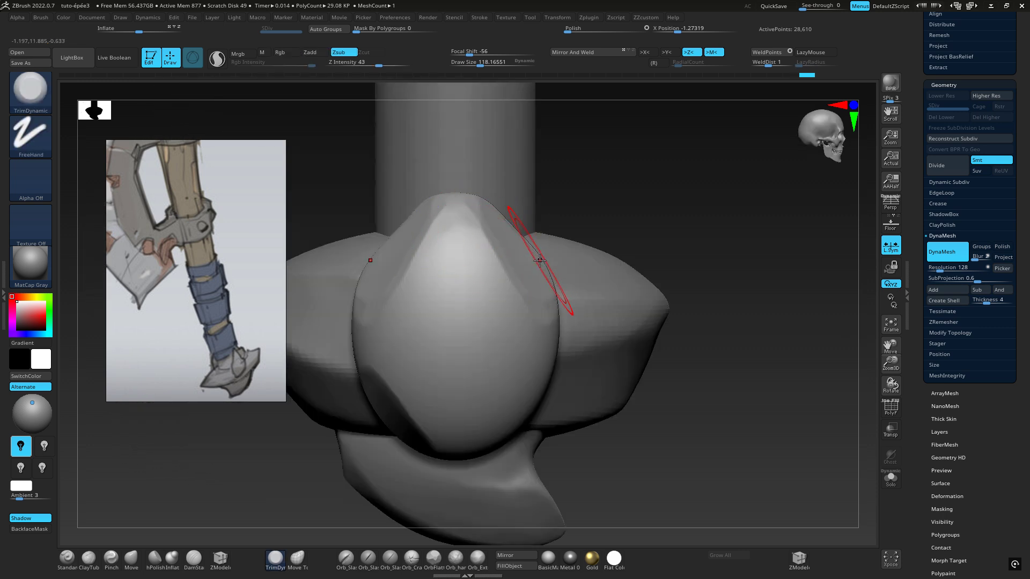
Thin the oval along the X axis and move it inward against the pommel's side
key("w")
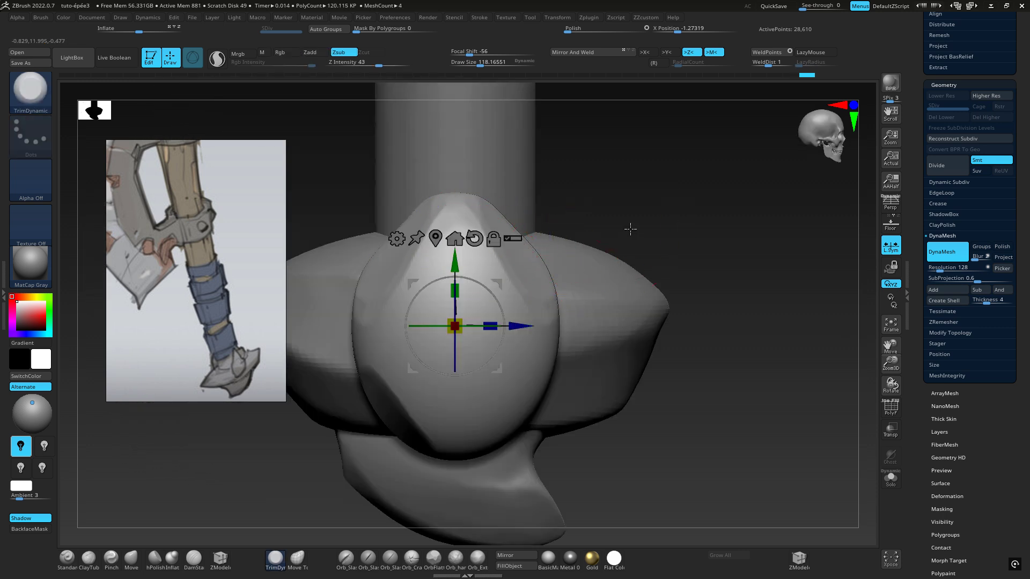
right_click_drag(599, 244, 671, 244)
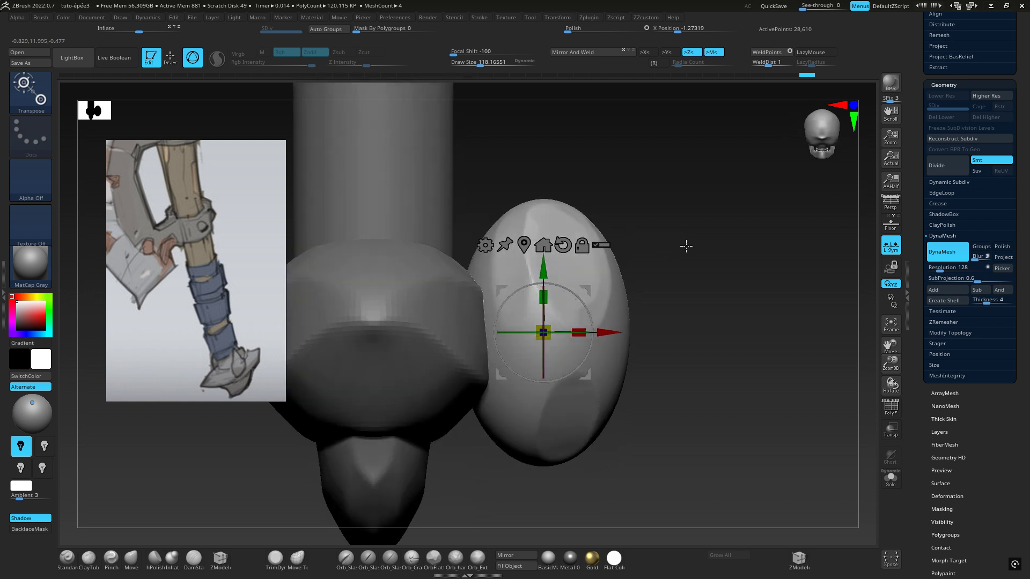
right_click_drag(662, 187, 731, 176, "alt")
right_click_drag(728, 235, 735, 237)
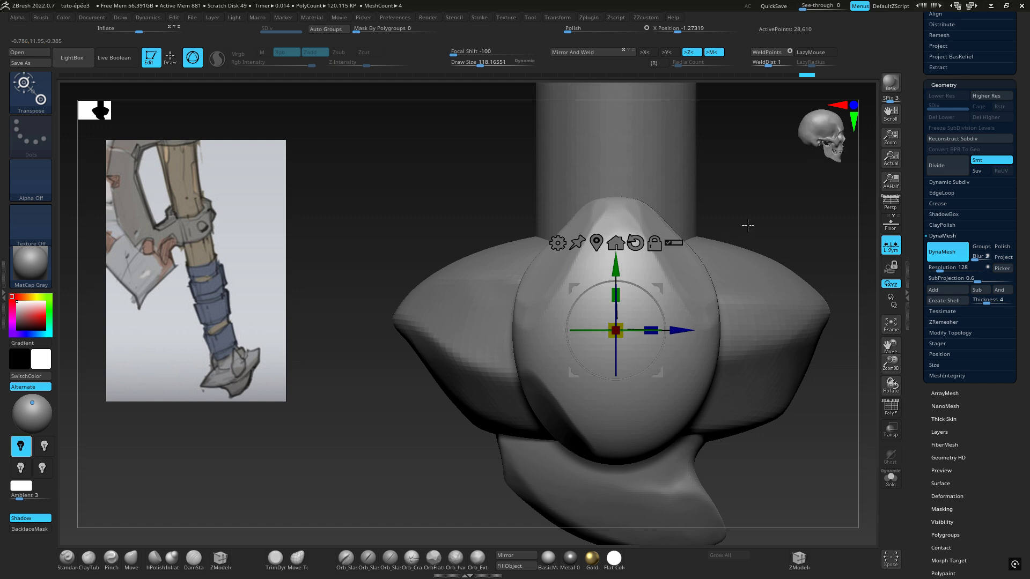
left_click_drag(712, 228, 753, 224)
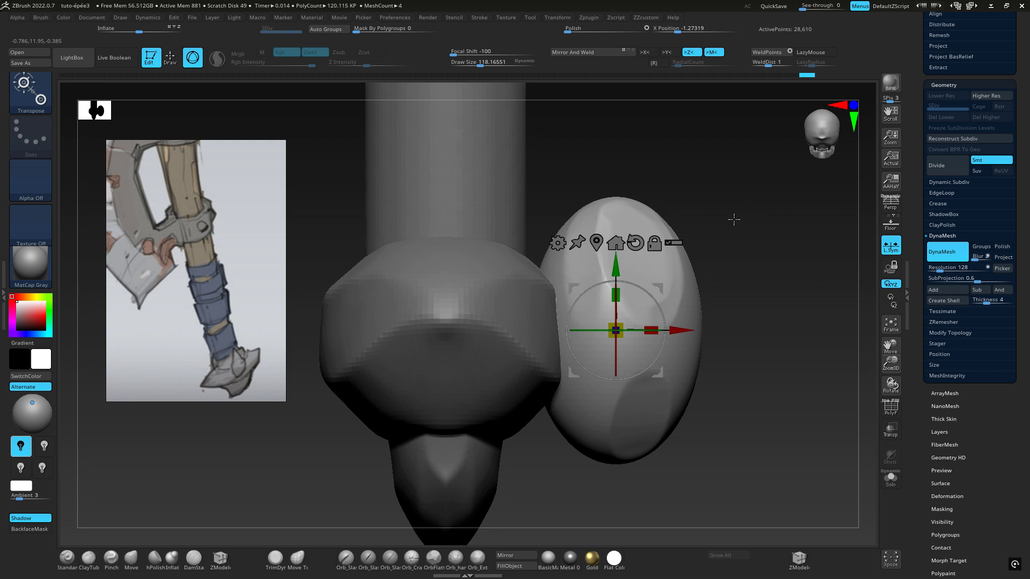
mouse_move(650, 330)
left_mouse_down()
mouse_move(606, 330)
mouse_move(665, 328)
mouse_move(643, 328)
left_mouse_up()
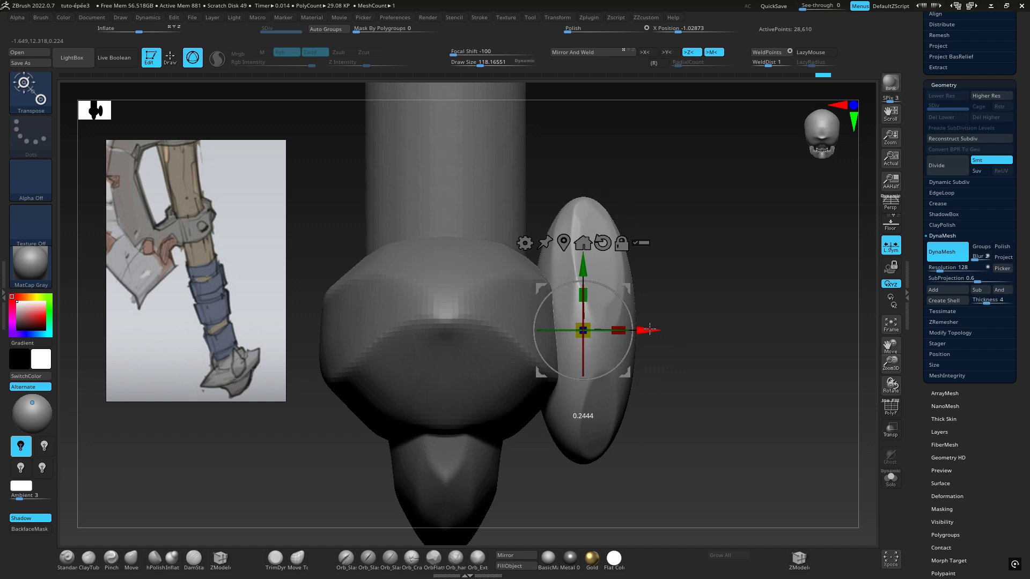
mouse_move(689, 301)
left_mouse_down()
mouse_move(640, 288)
mouse_move(660, 284)
left_mouse_up()
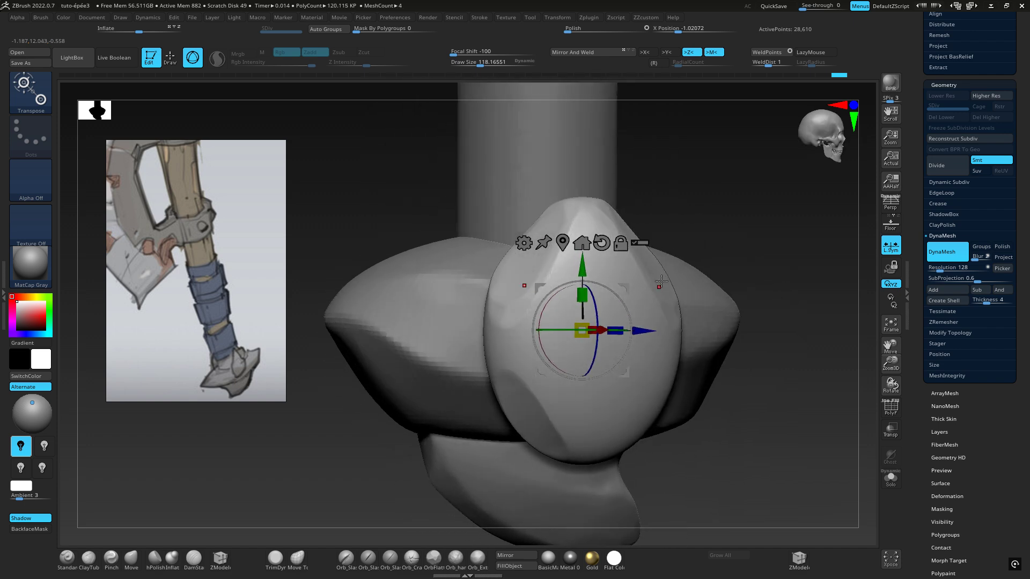
Return to the TrimDynamic brush and flatten the facets on both sides of the oval's upper end
key("b")
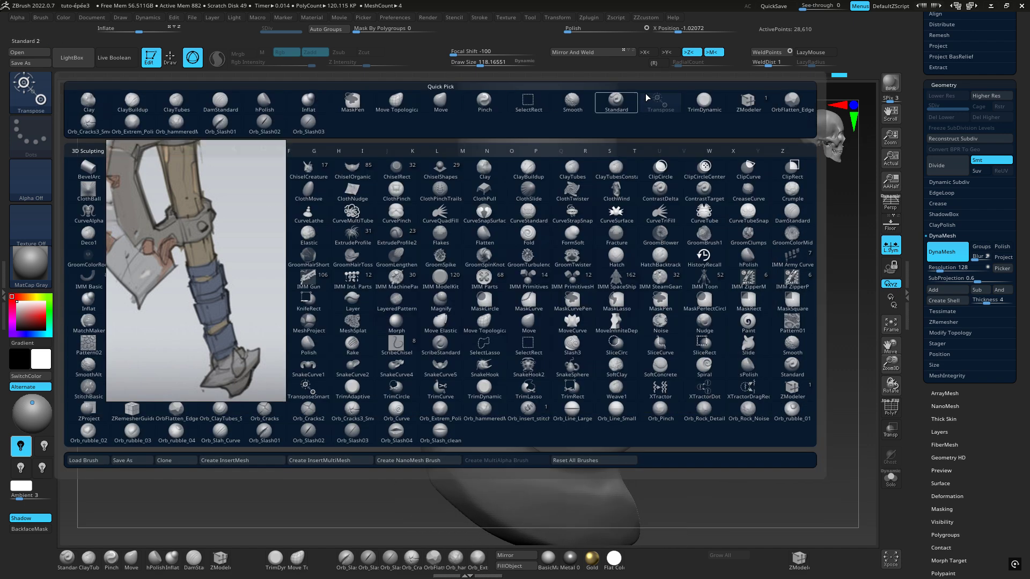
left_click(704, 101)
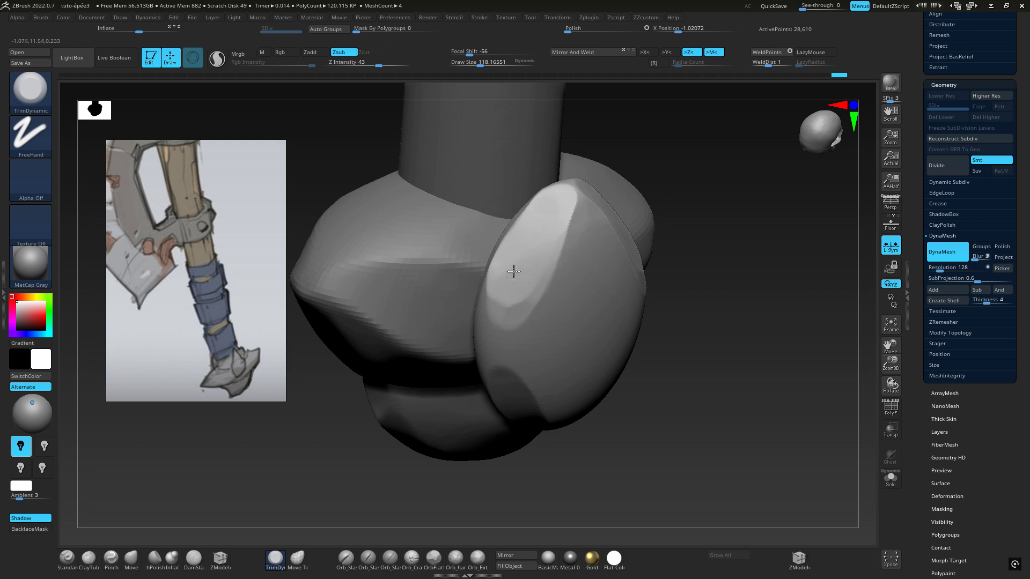
right_click_drag(560, 254, 523, 277)
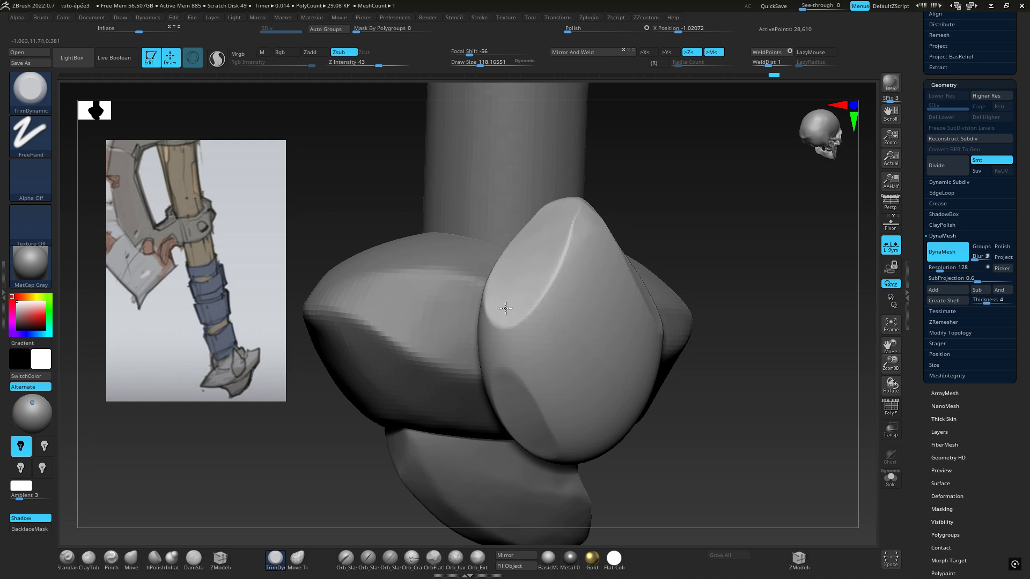
mouse_move(505, 308)
right_mouse_down()
mouse_move(524, 339)
mouse_move(524, 429)
mouse_move(570, 299)
mouse_move(556, 348)
right_mouse_up()
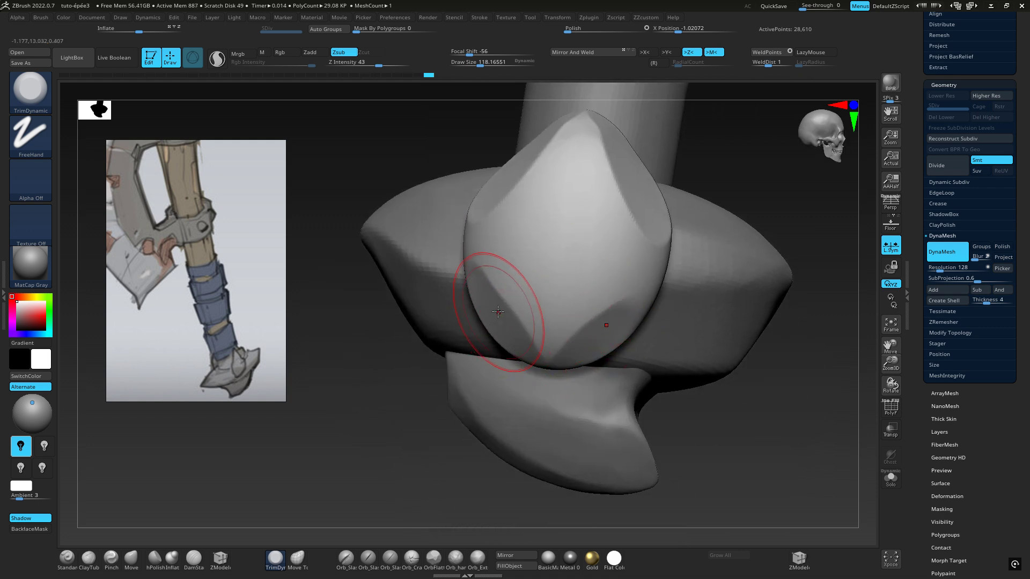
Trim facets along the oval's long outer edges, between its upper and lower facets
right_click_drag(498, 311, 532, 295)
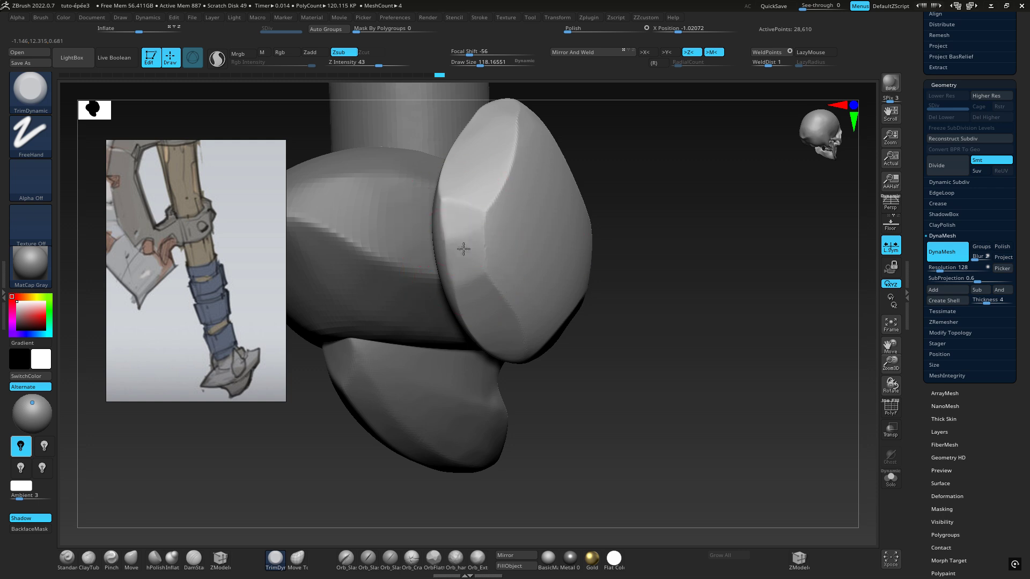
mouse_move(463, 253)
left_mouse_down()
mouse_move(460, 207)
mouse_move(464, 260)
left_mouse_up()
right_click_drag(463, 259, 429, 254)
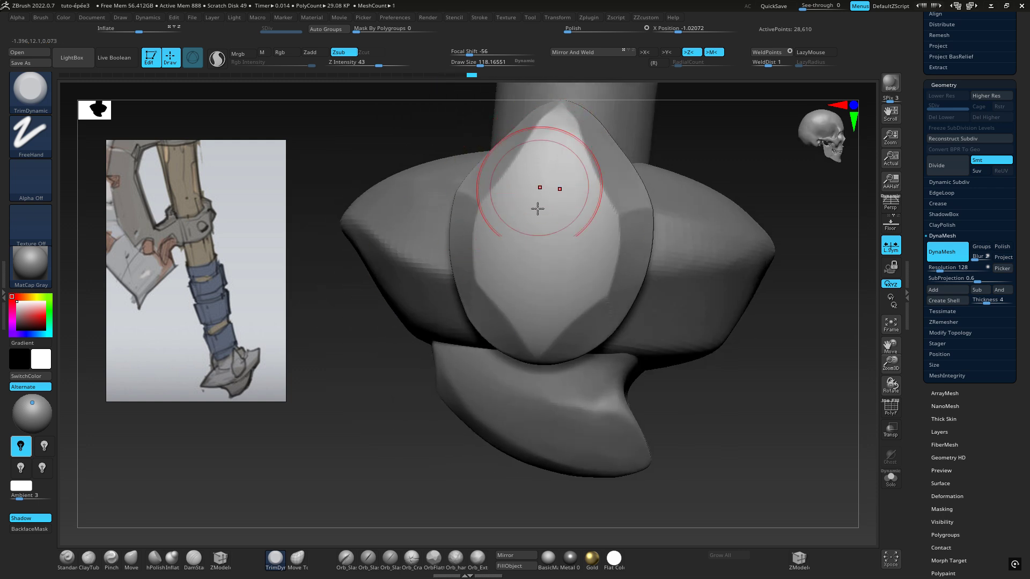
right_click_drag(535, 202, 368, 332)
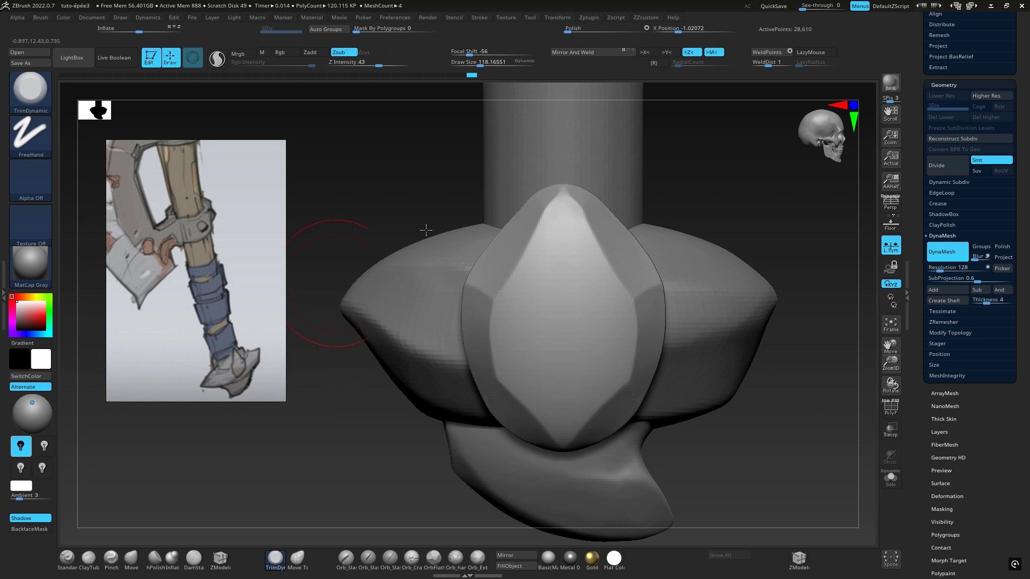
right_click_drag(426, 230, 506, 217)
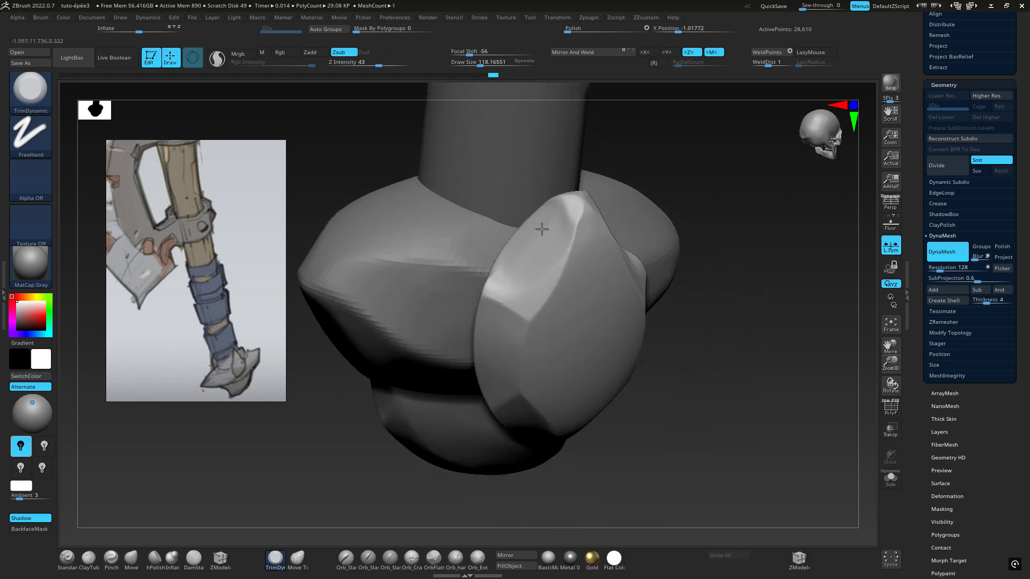
Trim the upper facets deeper on both sides to shape the oval's upper end into a sharp point
right_click_drag(529, 236, 563, 273)
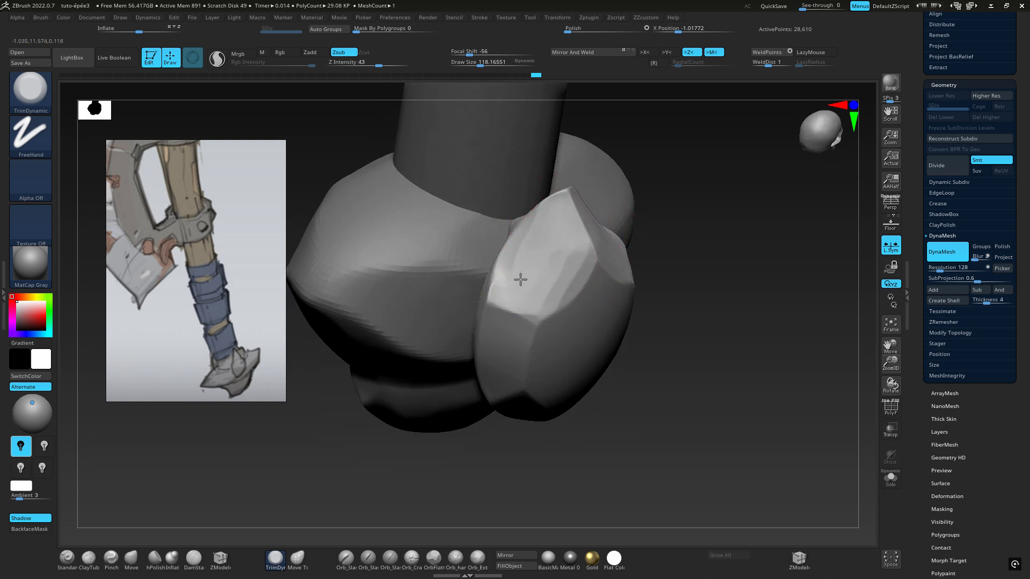
mouse_move(202, 386)
right_mouse_down()
mouse_move(292, 304)
mouse_move(533, 282)
right_mouse_up()
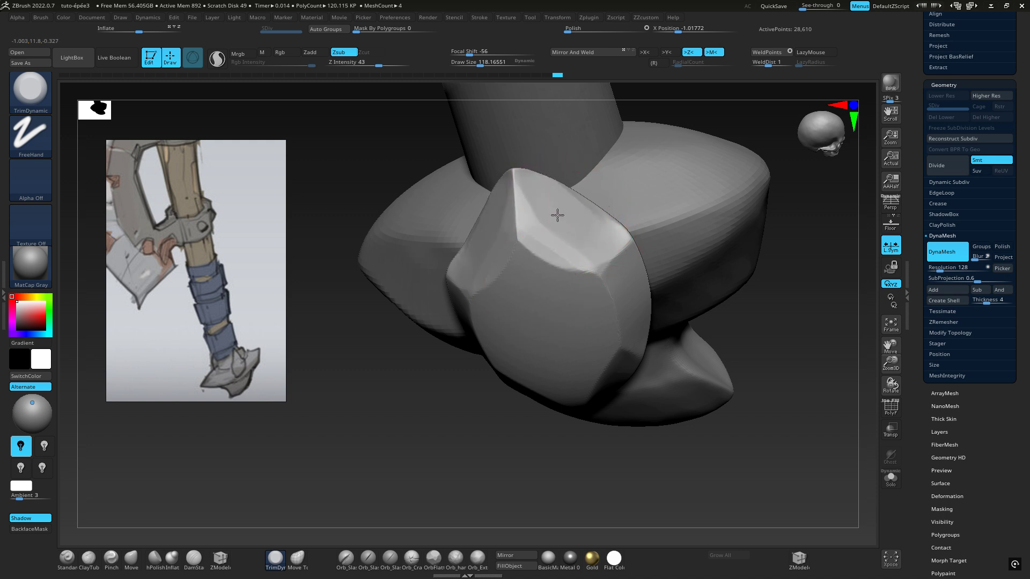
left_click_drag(580, 204, 546, 226)
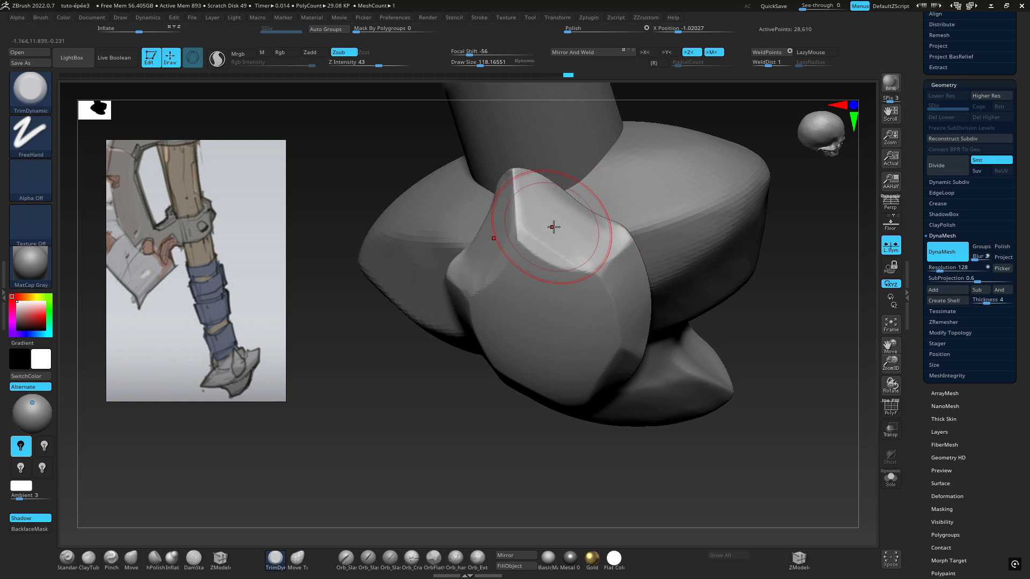
mouse_move(553, 227)
right_mouse_down()
mouse_move(535, 218)
mouse_move(507, 234)
right_mouse_up()
right_click_drag(572, 349, 514, 290, "alt")
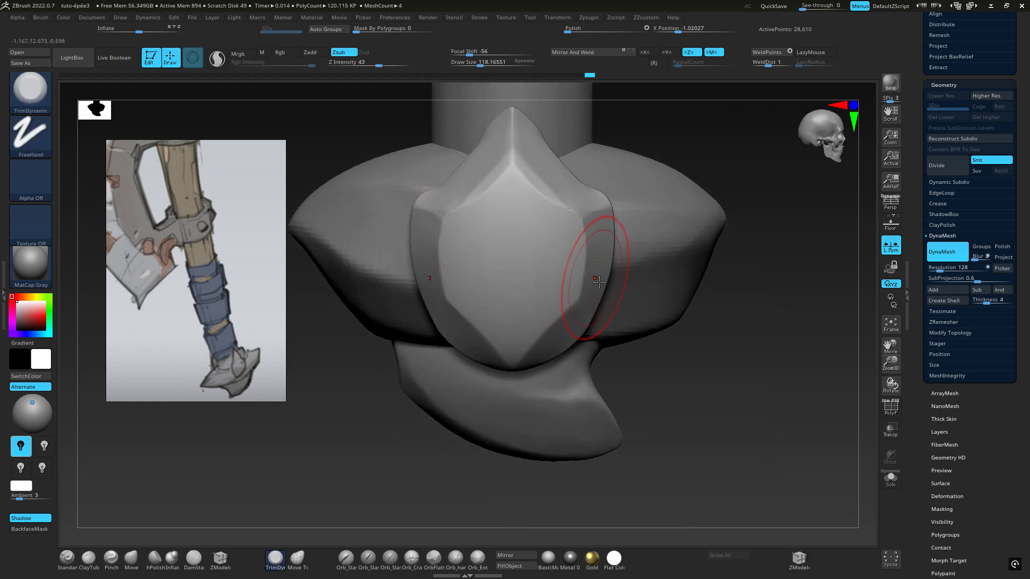
mouse_move(547, 180)
left_mouse_down()
mouse_move(533, 161)
mouse_move(541, 172)
left_mouse_up()
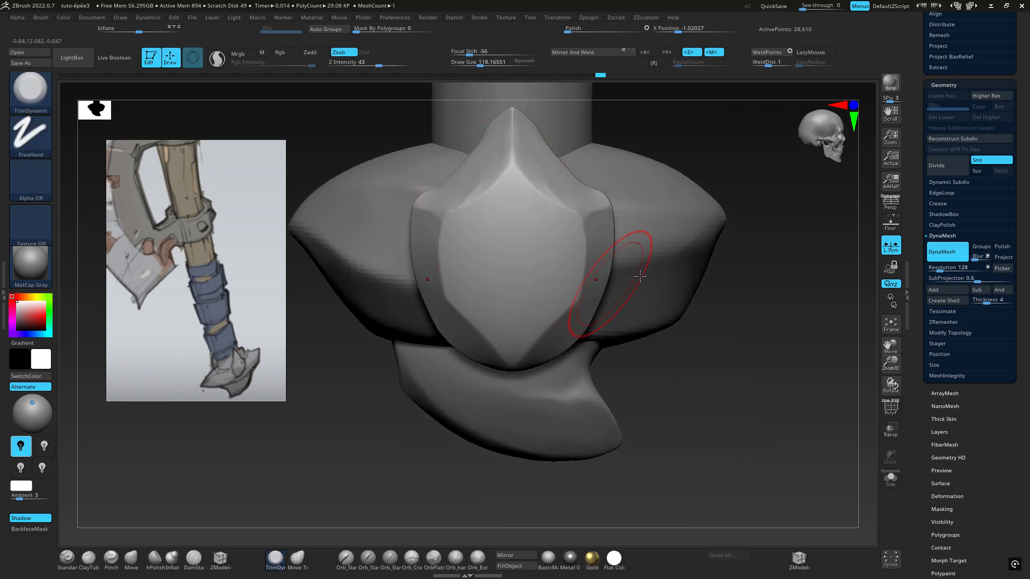
Trim the facets at the oval's lower end and smooth their edges
right_click_drag(603, 326, 599, 302)
left_click_drag(568, 310, 537, 337)
mouse_move(563, 332)
right_mouse_down()
mouse_move(557, 304)
mouse_move(538, 329)
right_mouse_up()
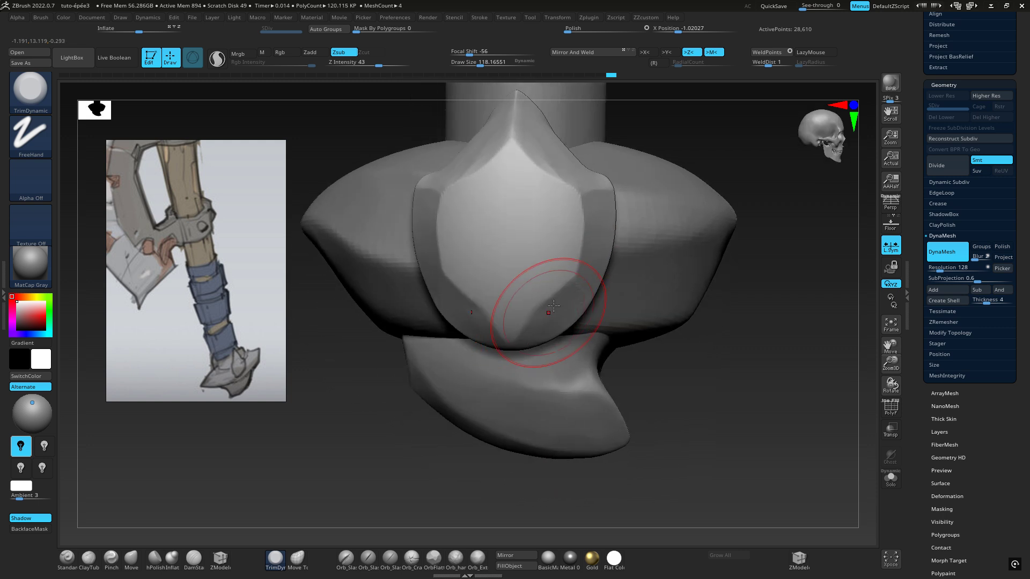
key("shift")
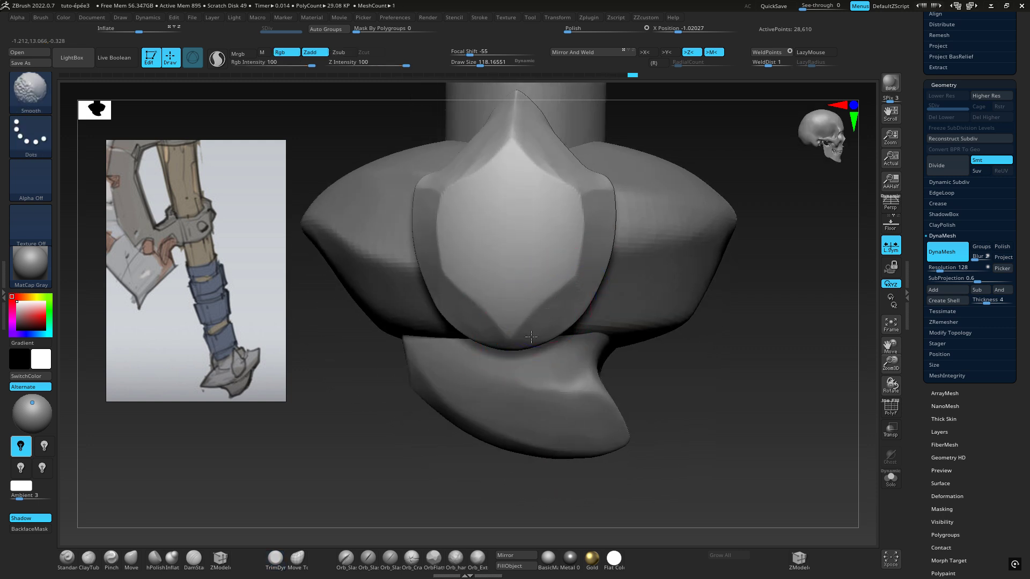
left_click_drag(560, 310, 525, 343)
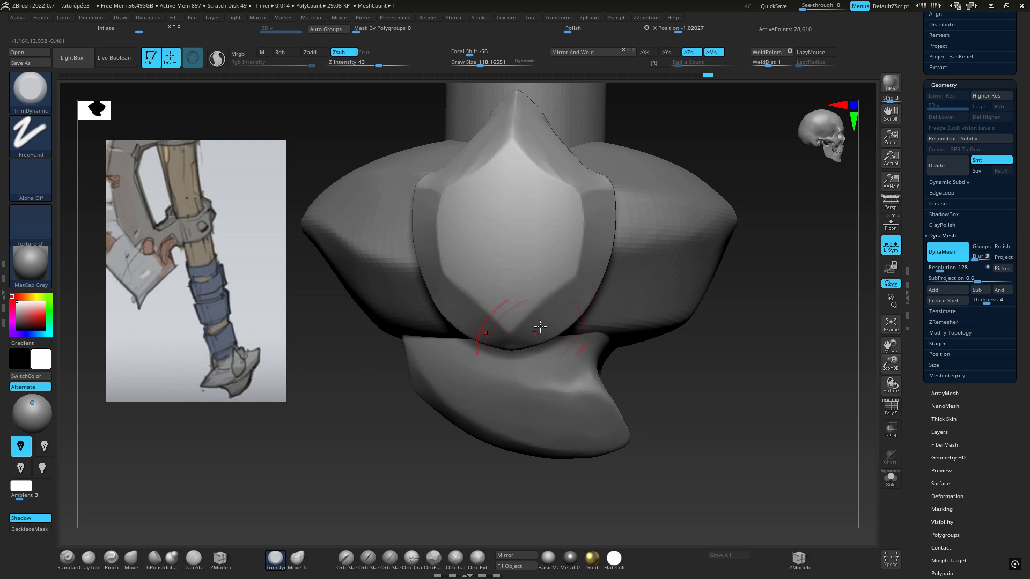
mouse_move(547, 331)
right_mouse_down()
mouse_move(524, 243)
mouse_move(536, 236)
right_mouse_up()
Trim the oval's underside into flat facets that meet in a blunt point at its lower end
left_click_drag(569, 263, 596, 285)
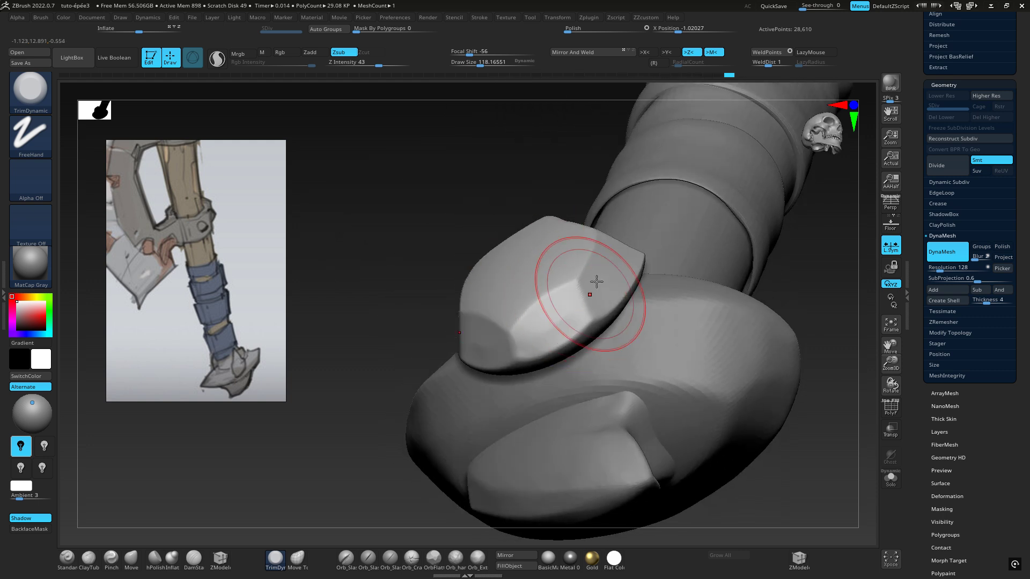
right_click_drag(595, 285, 608, 321, "shift")
mouse_move(540, 345)
right_mouse_down()
mouse_move(540, 271)
mouse_move(593, 329)
right_mouse_up()
left_click_drag(576, 347, 566, 350)
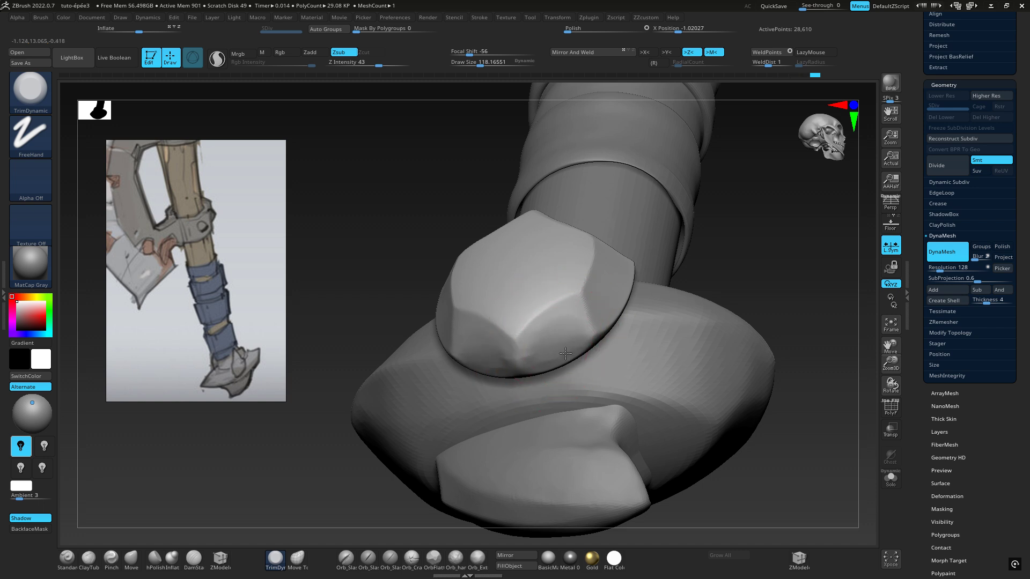
right_click_drag(544, 338, 550, 358)
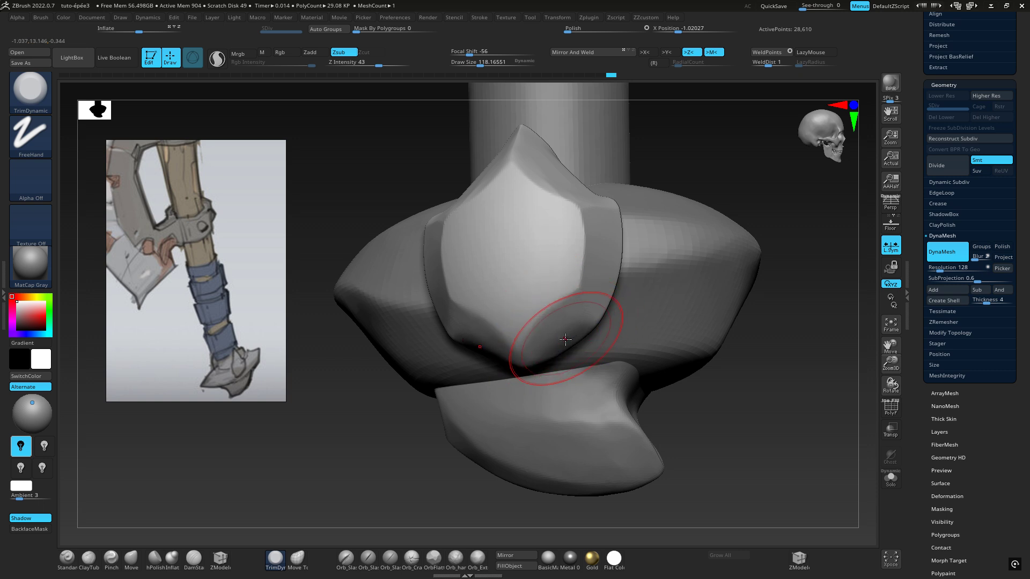
left_click_drag(546, 358, 563, 346)
right_click_drag(563, 346, 603, 281)
mouse_move(514, 208)
right_mouse_down("alt")
mouse_move(510, 305)
mouse_move(564, 321)
mouse_move(458, 228)
right_mouse_up("alt")
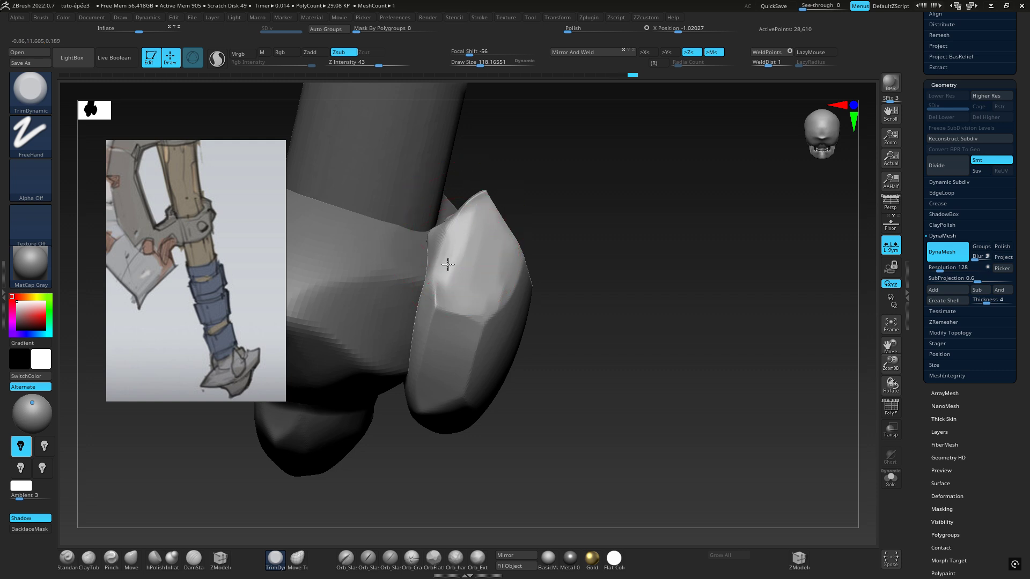
Switch to the TrimCurve brush and move the floating concept image down, clear of the brush list
mouse_move(528, 248)
right_mouse_down()
mouse_move(446, 217)
mouse_move(430, 223)
mouse_move(487, 225)
right_mouse_up()
mouse_move(625, 315)
right_mouse_down("ctrl")
mouse_move(551, 270)
mouse_move(569, 256)
mouse_move(614, 266)
mouse_move(494, 298)
mouse_move(579, 272)
right_mouse_up("ctrl")
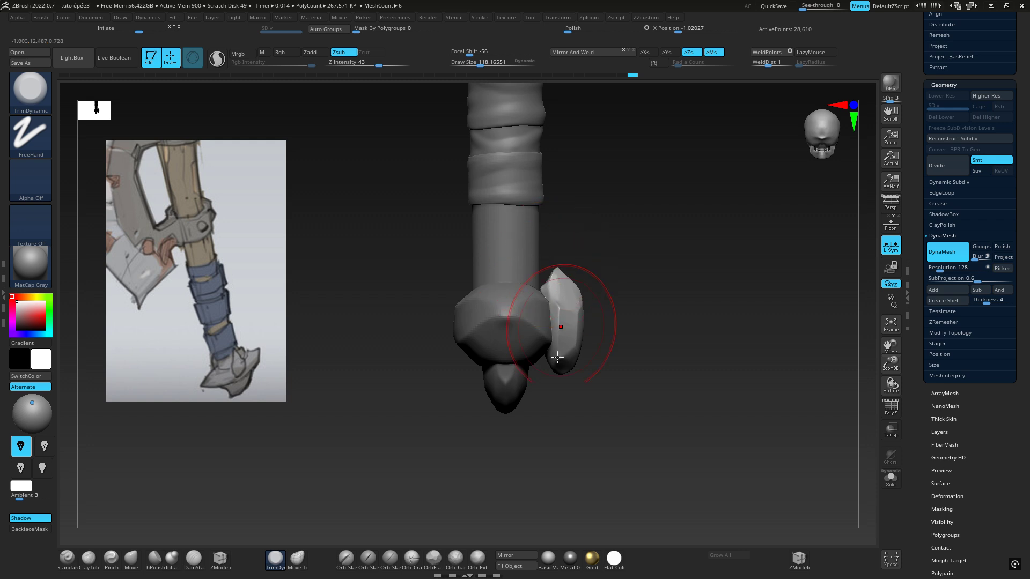
right_click_drag(690, 299, 758, 271, "ctrl")
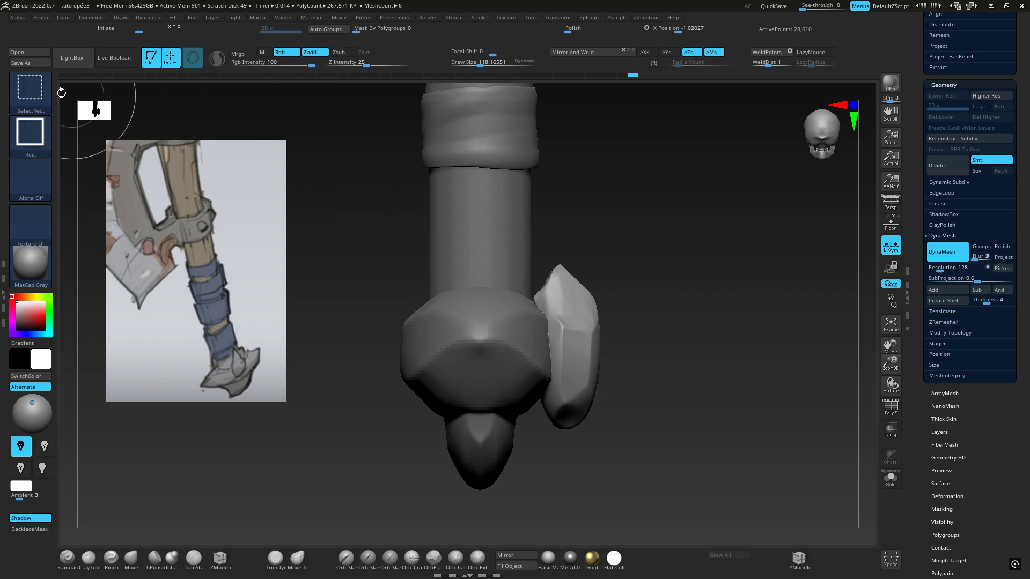
left_click(32, 91, "ctrl+shift")
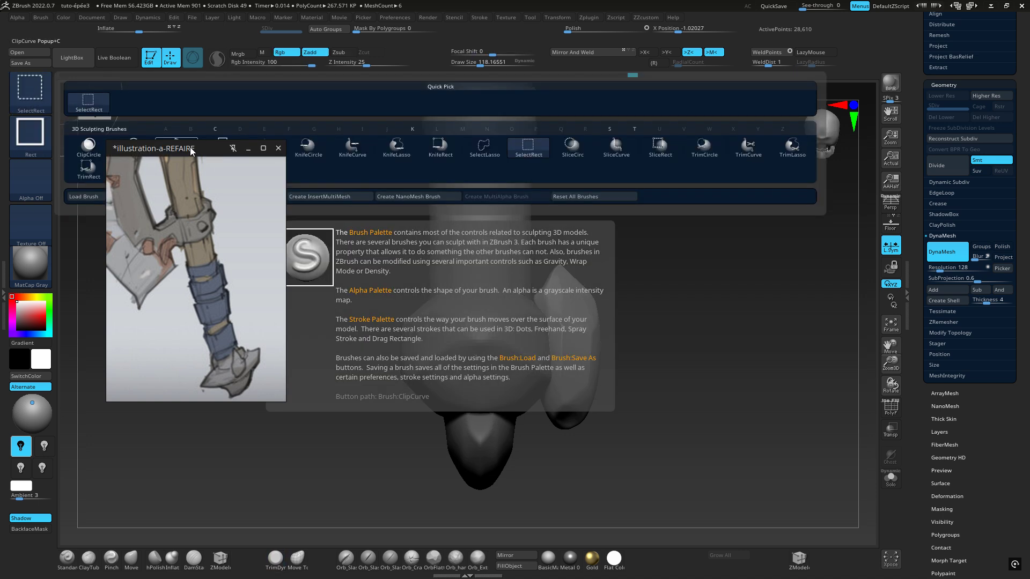
left_click_drag(195, 149, 160, 262)
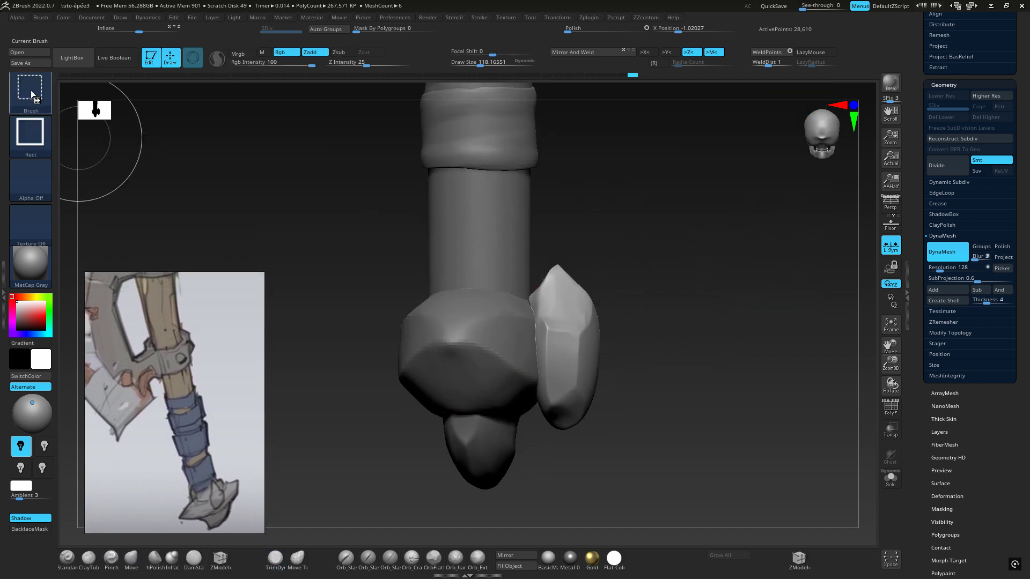
left_click(31, 90, "ctrl+shift")
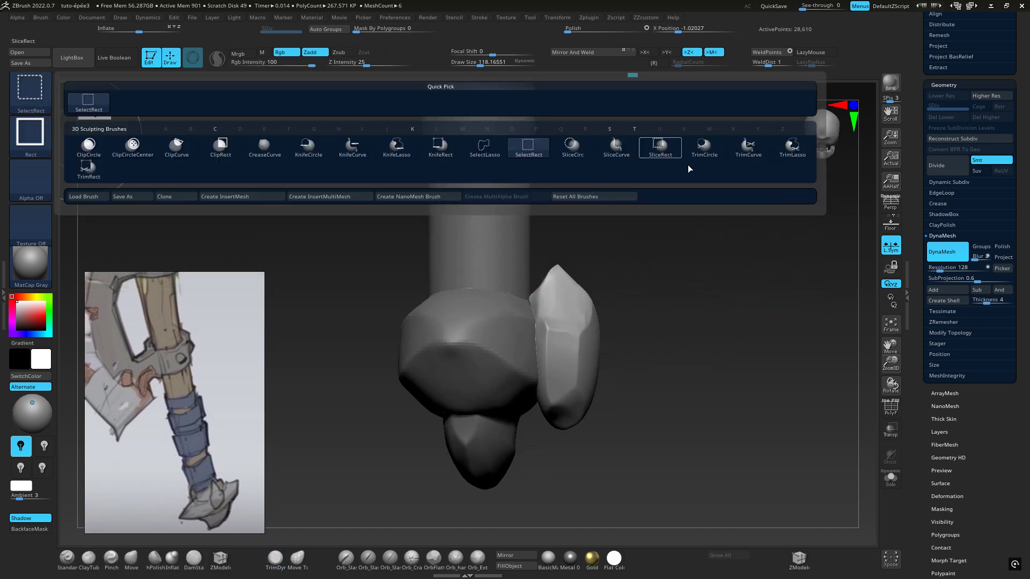
left_click(748, 148)
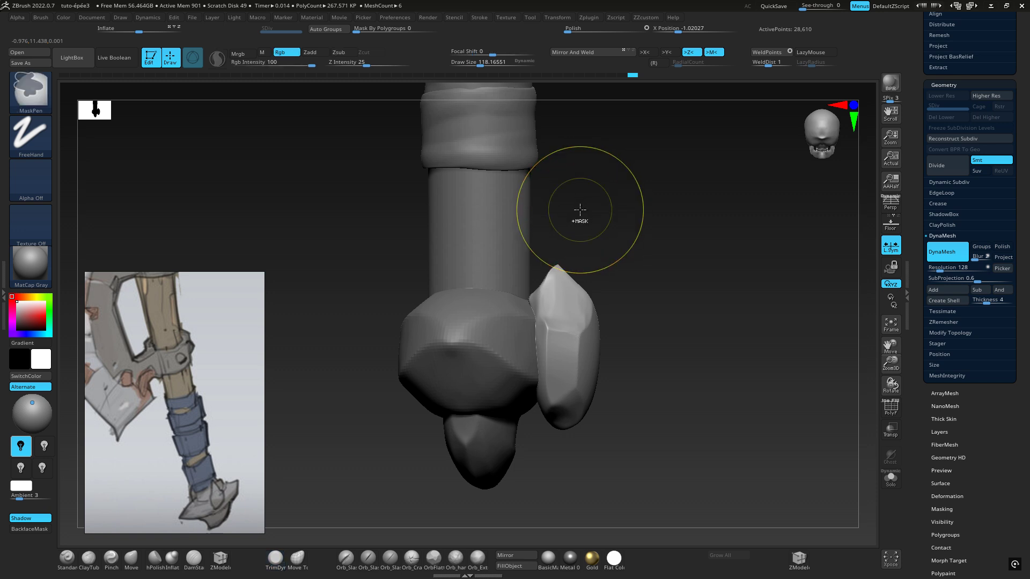
key("ctrl+shift")
left_click_drag(582, 156, 582, 158, "ctrl+shift")
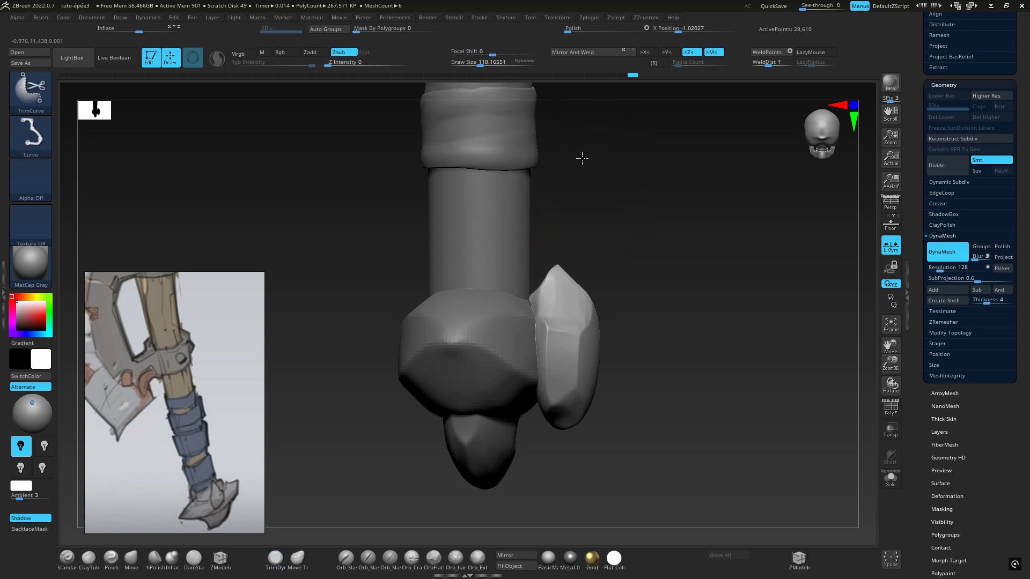
Try cutting away the outer half of the faceted side piece with straight vertical TrimCurve slices, undoing each cut
mouse_move(588, 199)
left_mouse_down("ctrl+shift")
mouse_move(600, 348)
mouse_move(581, 469)
mouse_move(540, 487)
mouse_move(554, 488)
left_mouse_up("ctrl+shift")
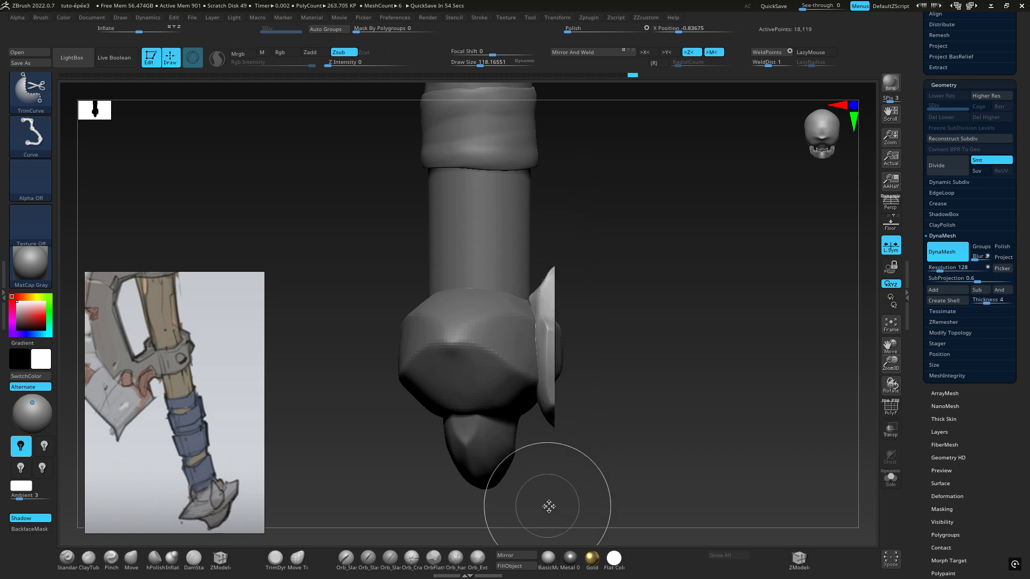
mouse_move(593, 180)
left_mouse_down("ctrl+shift")
mouse_move(608, 331)
mouse_move(594, 452)
mouse_move(554, 466)
left_mouse_up("ctrl+shift")
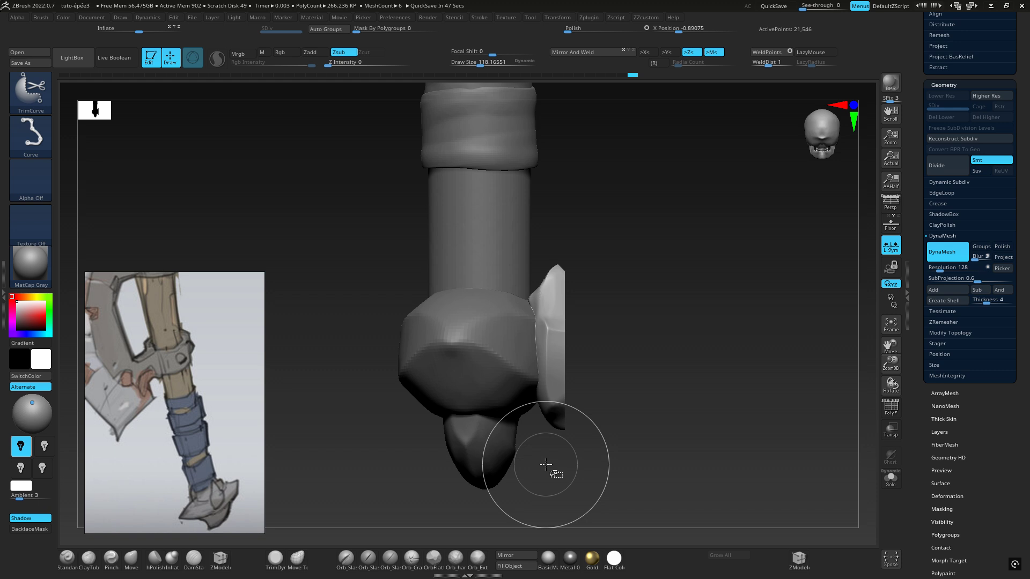
key("ctrl+z")
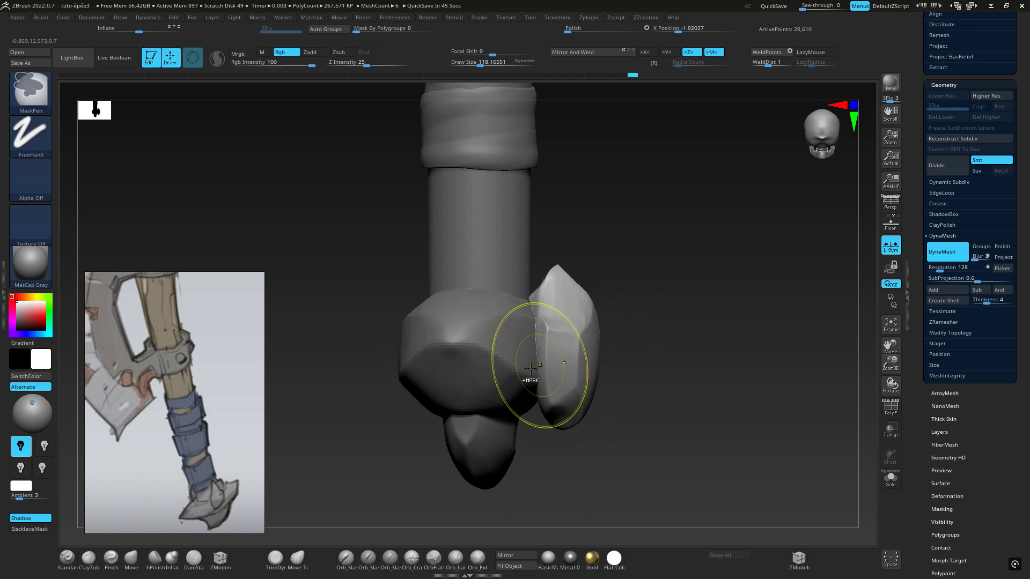
key("shift")
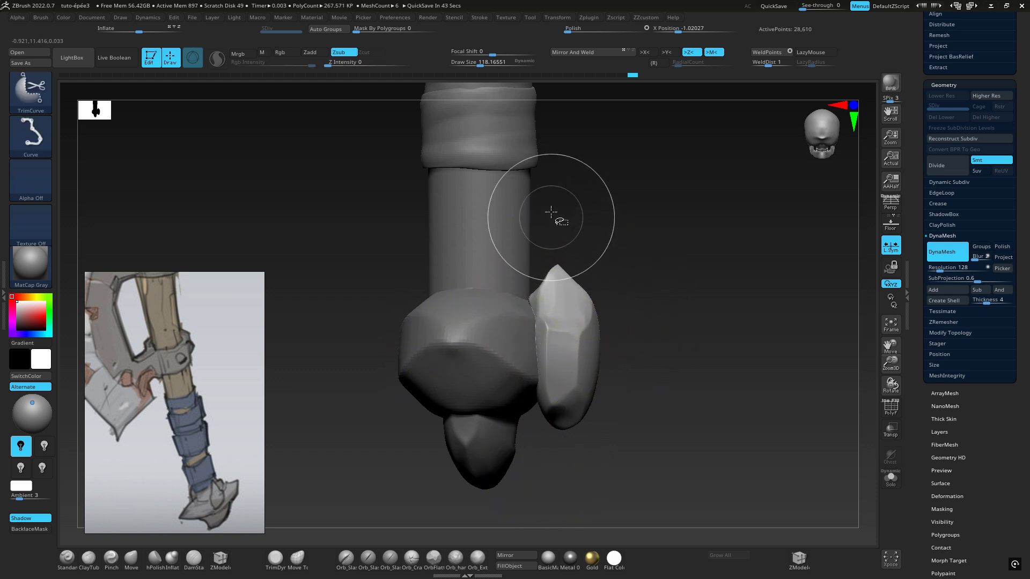
mouse_move(552, 214)
left_mouse_down("ctrl+shift")
mouse_move(557, 442)
mouse_move(608, 245)
left_mouse_up("ctrl+shift")
mouse_move(894, 363)
left_mouse_down()
mouse_move(905, 450)
mouse_move(905, 441)
left_mouse_up()
left_click_drag(647, 265, 620, 142, "alt")
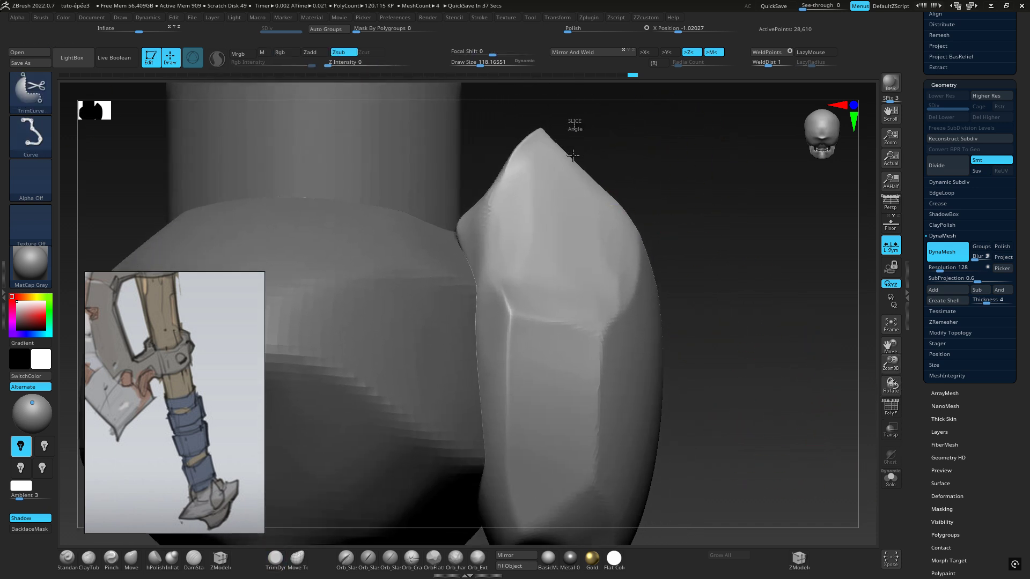
mouse_move(544, 128)
left_mouse_down("ctrl+shift")
mouse_move(558, 461)
mouse_move(581, 512)
left_mouse_up("ctrl+shift")
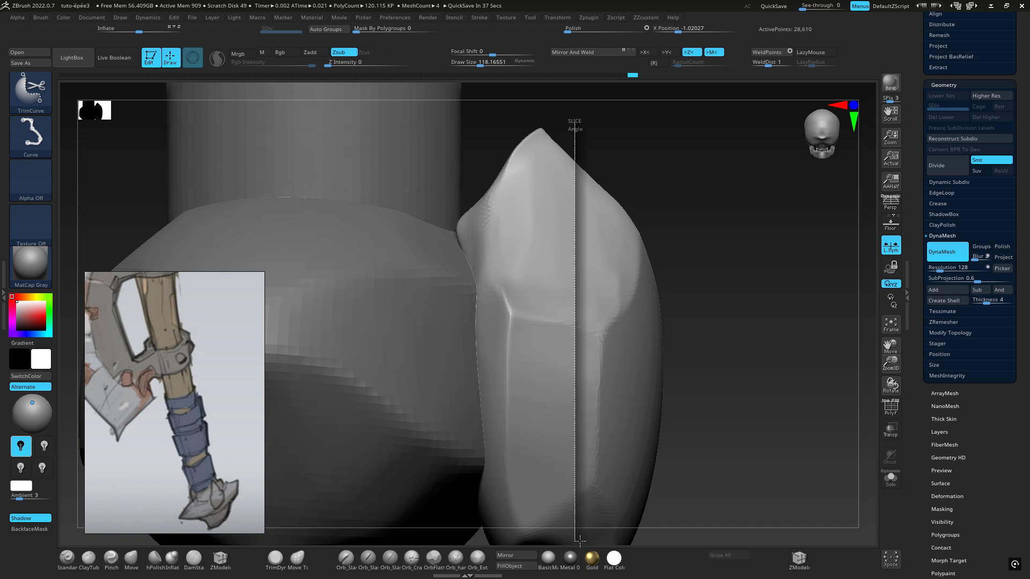
left_click_drag(606, 525, 608, 531, "ctrl+shift")
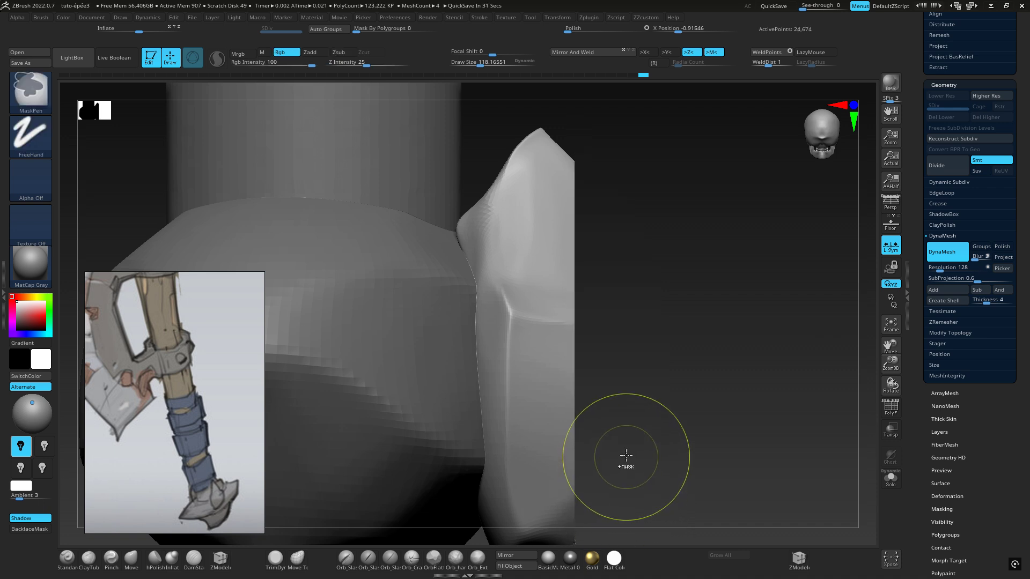
mouse_move(641, 420)
right_mouse_down("ctrl")
mouse_move(611, 396)
mouse_move(697, 359)
mouse_move(704, 376)
mouse_move(715, 341)
right_mouse_up("ctrl")
key("ctrl+z")
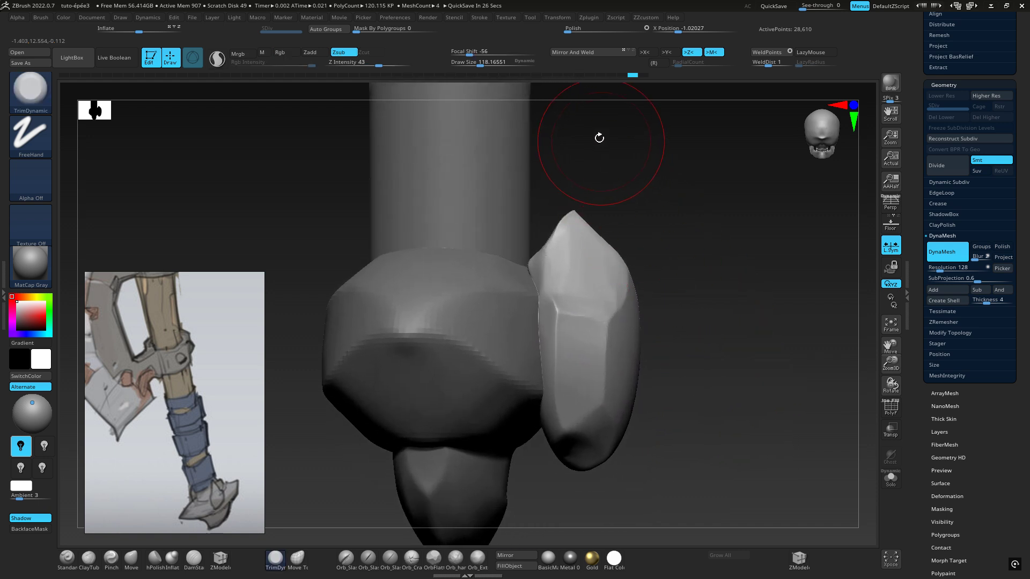
Cut off the side piece's inner half with a straight vertical TrimCurve slice and move the remaining half against the pommel
mouse_move(586, 499)
left_mouse_down("ctrl+shift")
mouse_move(587, 159)
mouse_move(565, 147)
mouse_move(573, 156)
left_mouse_up("ctrl+shift")
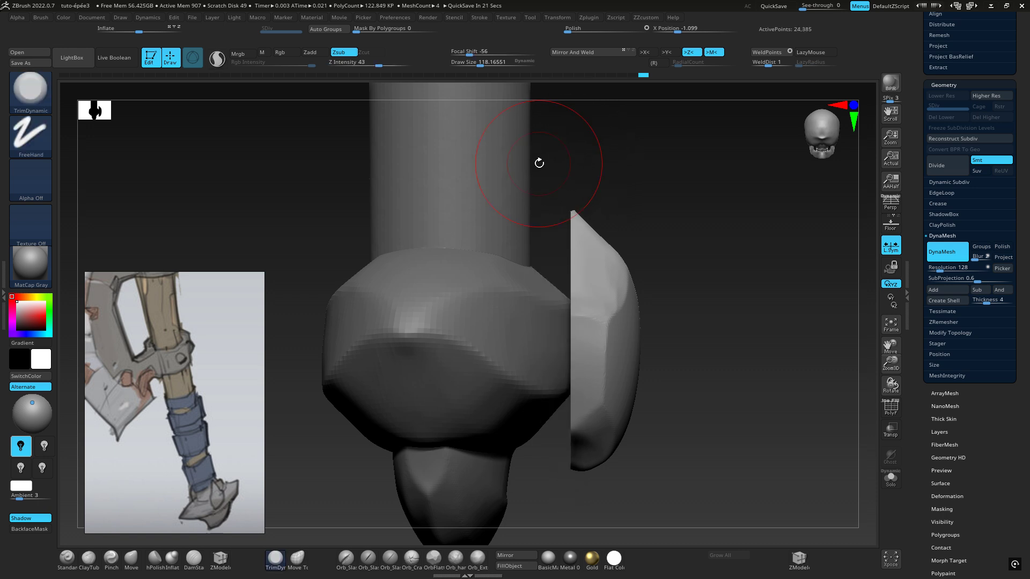
left_click_drag(700, 273, 706, 312)
key("w")
left_click_drag(654, 340, 622, 340)
left_click_drag(672, 313, 625, 315)
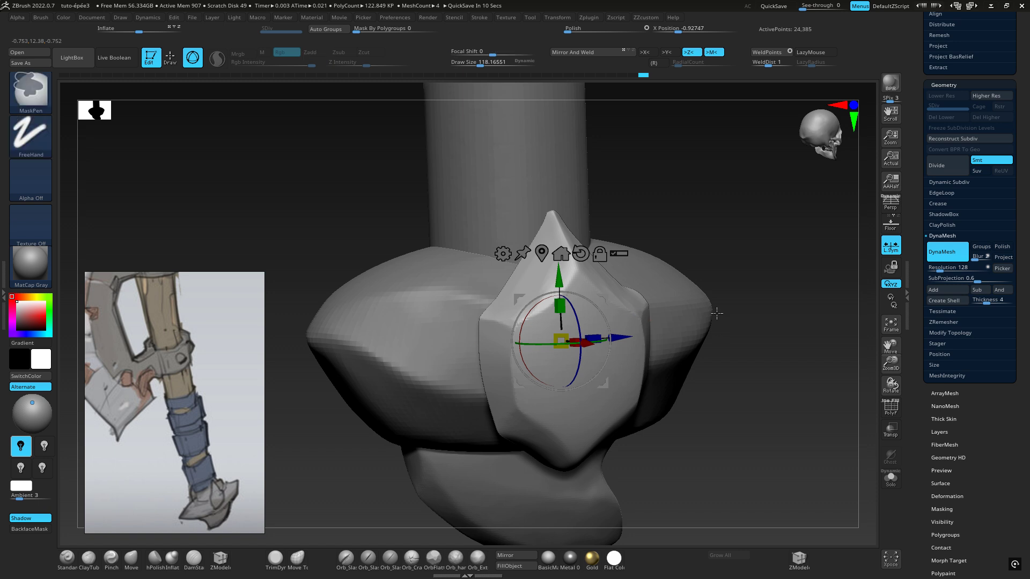
right_click_drag(715, 312, 707, 286, "ctrl")
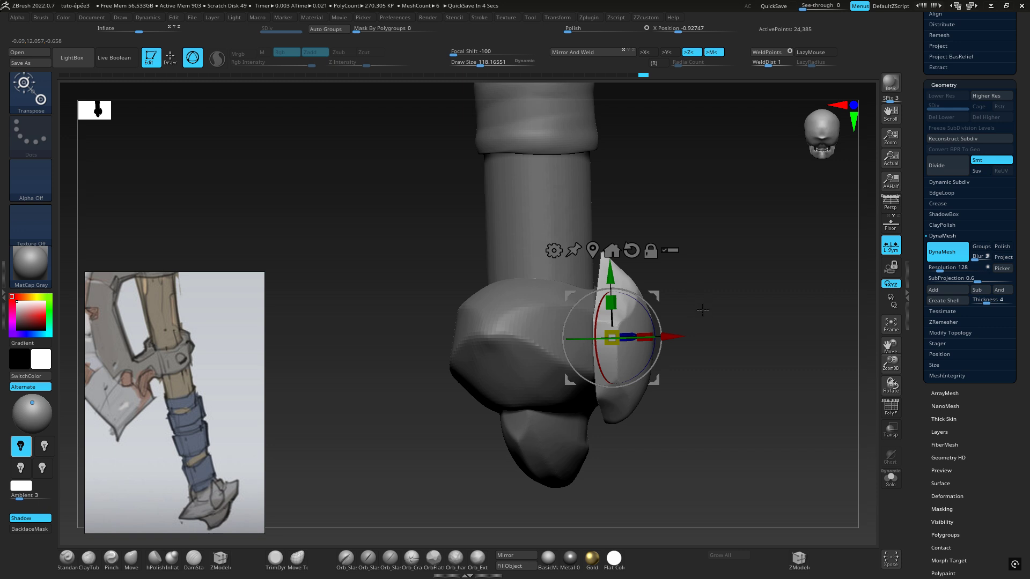
right_click_drag(703, 310, 681, 326)
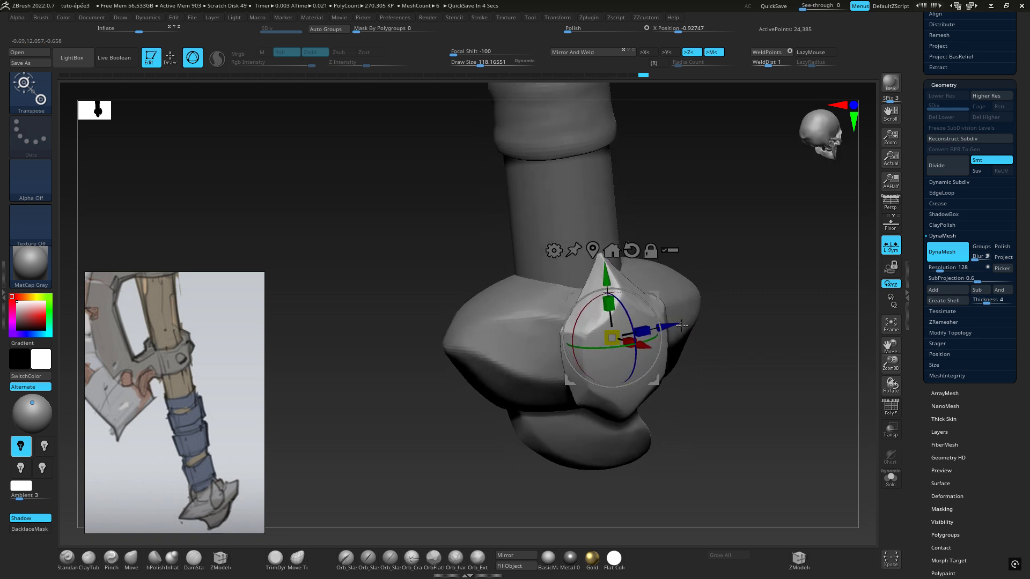
left_click_drag(681, 325, 649, 339)
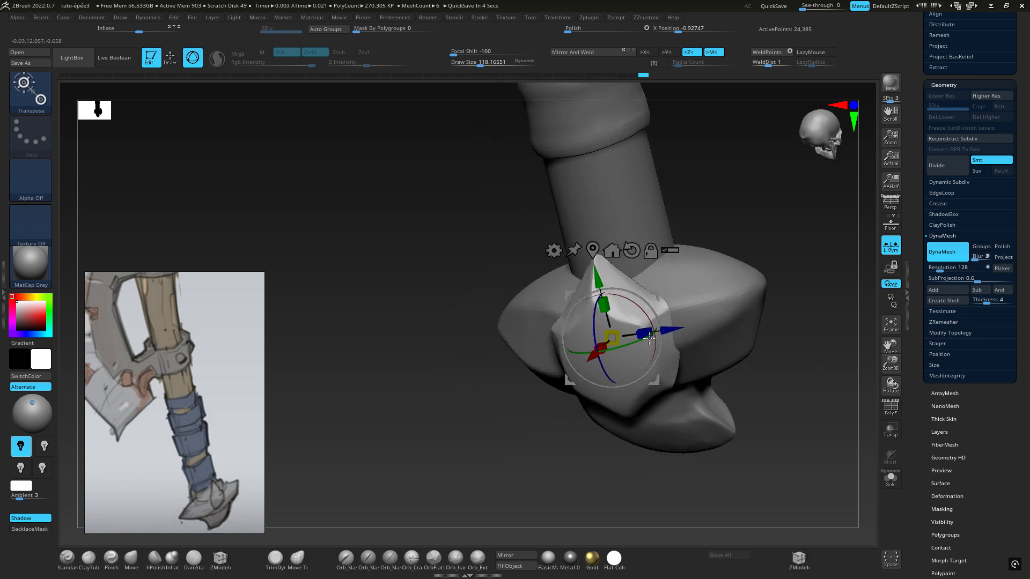
right_click_drag(649, 339, 654, 282)
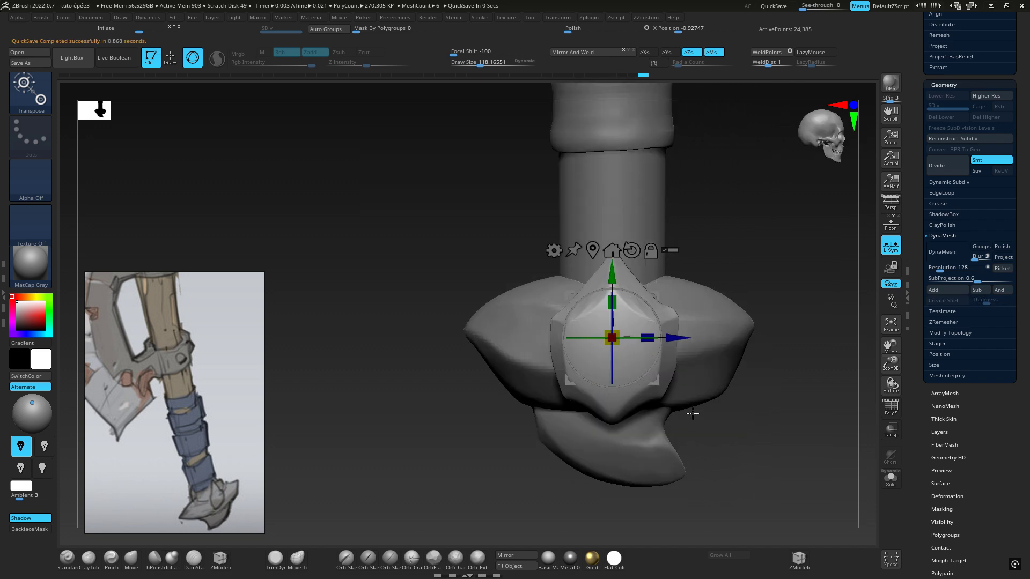
Trim mirrored flat facets on the underside of the side piece's lower end with TrimDynamic
left_click(30, 91)
left_click(742, 99)
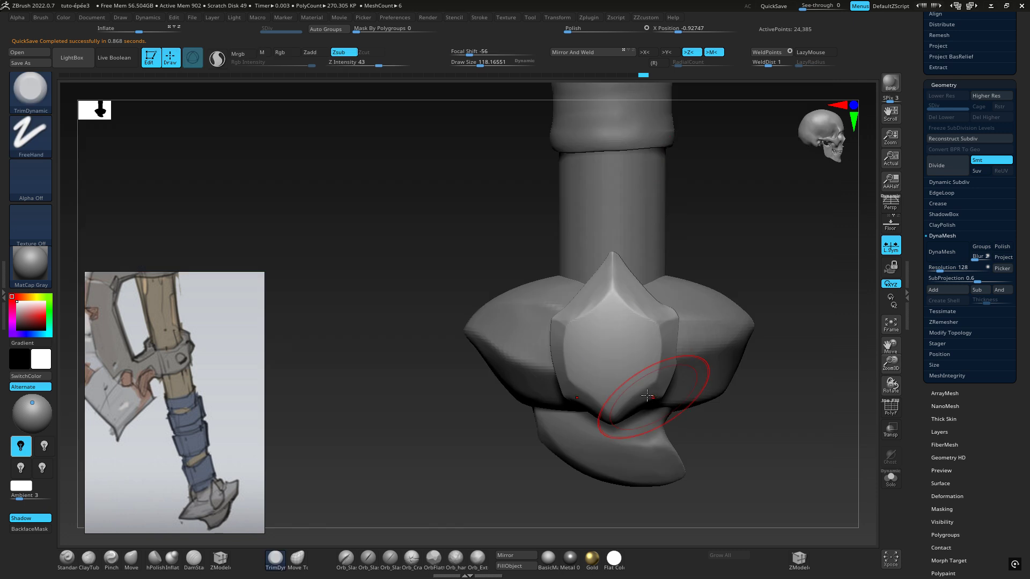
right_click_drag(646, 396, 589, 316)
right_click_drag(590, 317, 567, 242)
right_click_drag(489, 346, 509, 330)
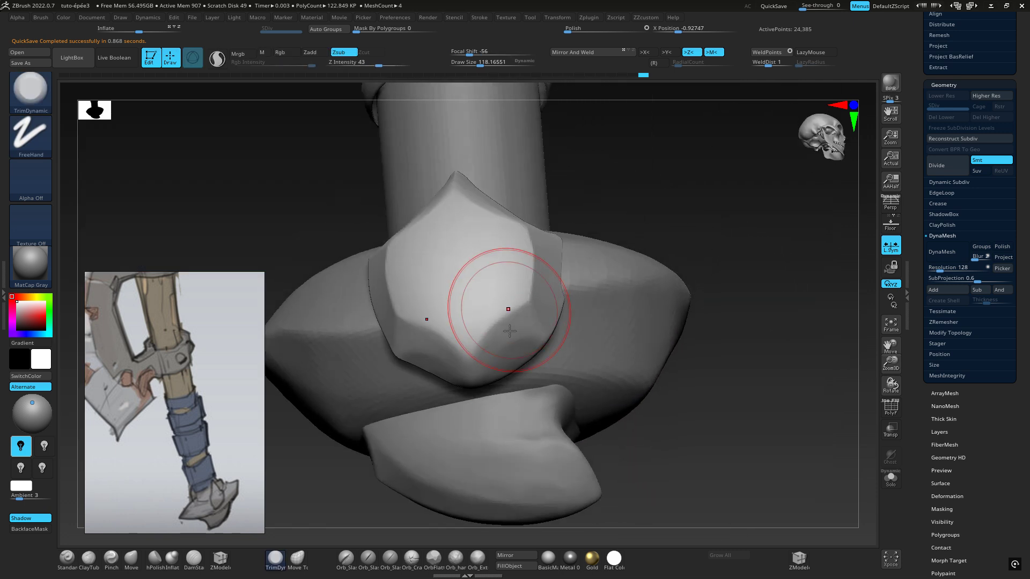
mouse_move(509, 331)
left_mouse_down()
mouse_move(495, 369)
mouse_move(507, 340)
mouse_move(501, 358)
mouse_move(526, 331)
mouse_move(528, 301)
left_mouse_up()
Reduce the draw size to about 65, then smooth and re-trim the side piece's lower facets into a crisp central ridge
key("space")
mouse_move(528, 301)
right_mouse_down()
mouse_move(508, 333)
mouse_move(510, 267)
mouse_move(511, 310)
mouse_move(524, 333)
right_mouse_up()
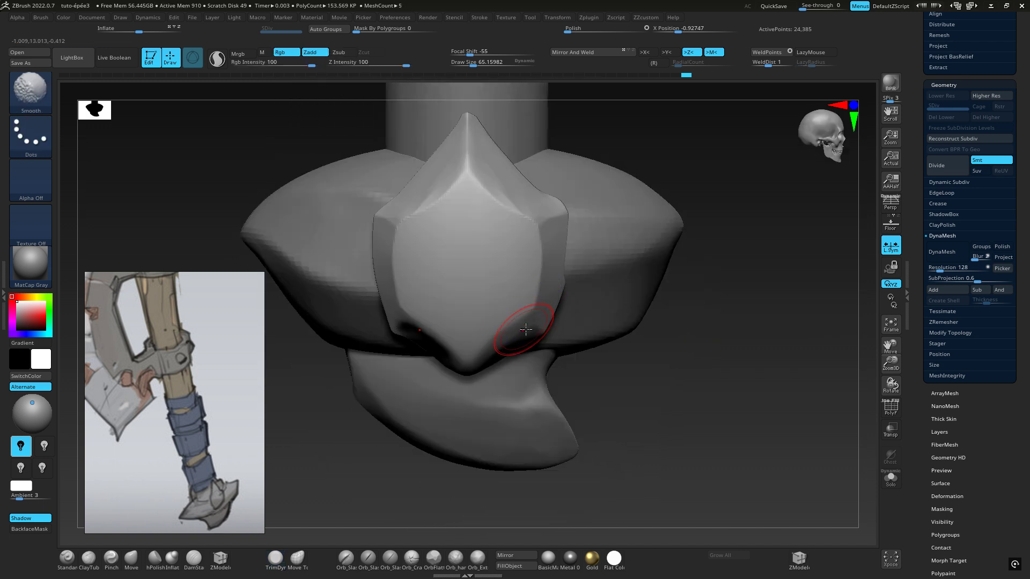
mouse_move(527, 327)
left_mouse_down()
mouse_move(523, 311)
mouse_move(509, 338)
mouse_move(499, 307)
mouse_move(506, 346)
mouse_move(494, 354)
left_mouse_up()
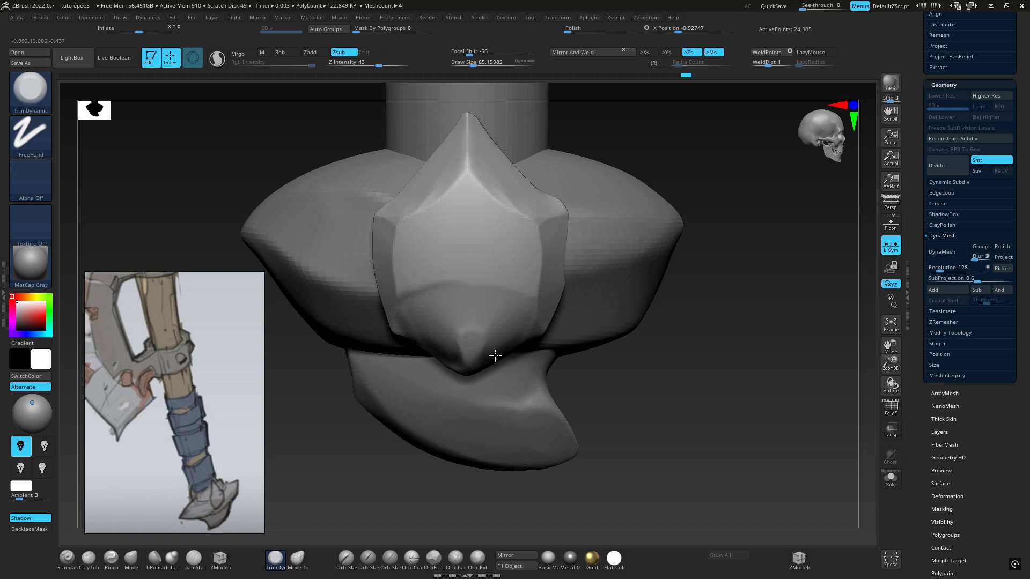
mouse_move(612, 290)
right_mouse_down()
mouse_move(601, 210)
mouse_move(589, 209)
right_mouse_up()
left_click_drag(429, 301, 418, 286, "shift")
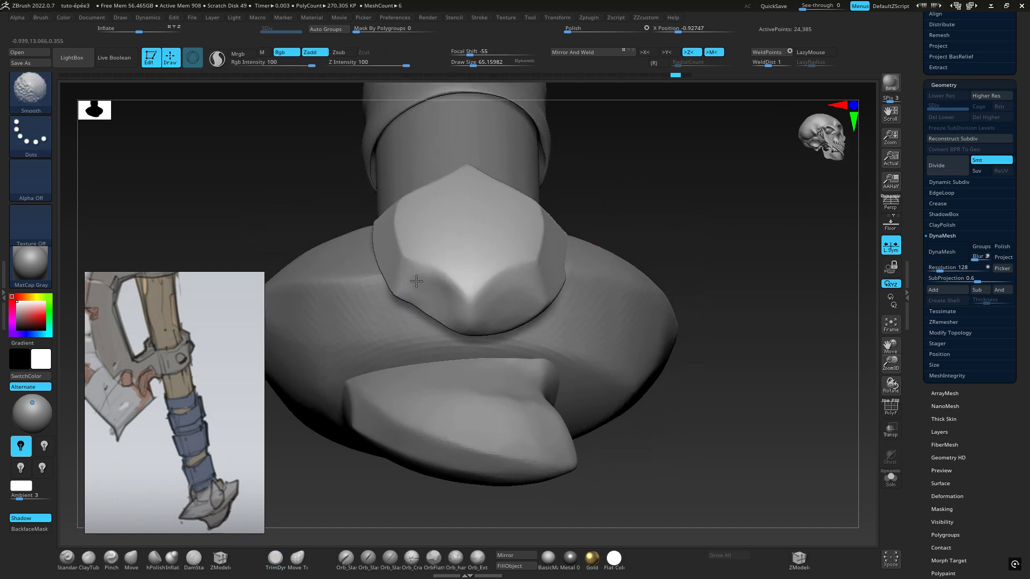
right_click_drag(507, 251, 539, 301)
right_click_drag(596, 263, 618, 369, "alt")
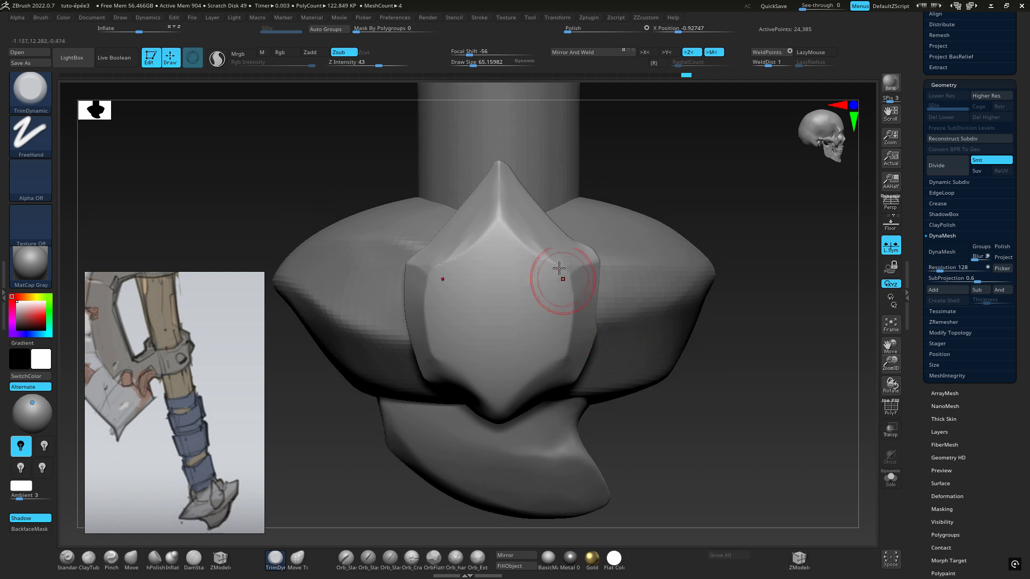
Try trimming the corners where the side piece's upper and side facets meet, then undo the stroke
left_click_drag(564, 270, 571, 270)
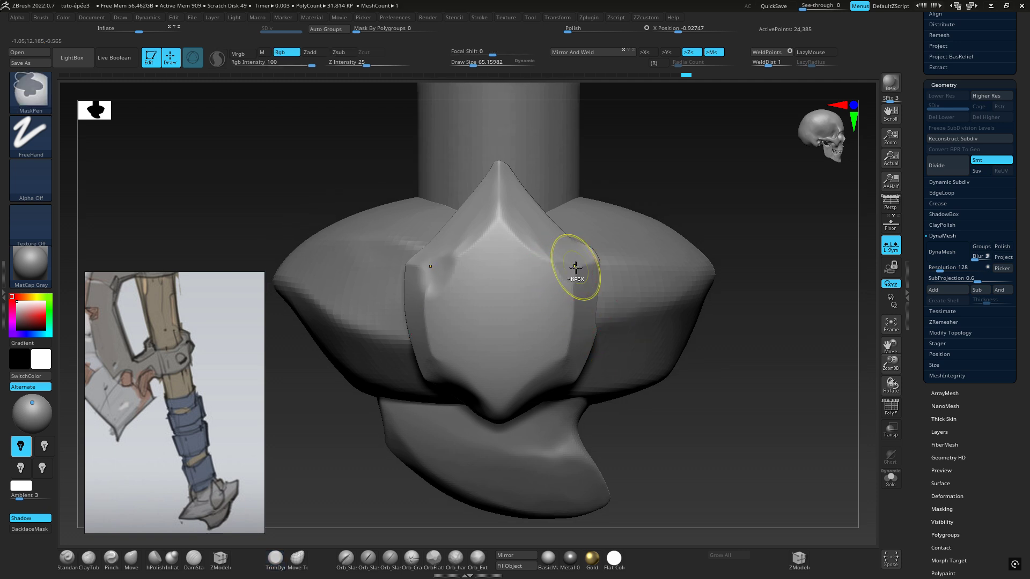
key("ctrl+z")
mouse_move(678, 266)
right_mouse_down("shift")
mouse_move(667, 273)
mouse_move(678, 268)
right_mouse_up("shift")
mouse_move(696, 308)
right_mouse_down()
mouse_move(740, 299)
mouse_move(687, 313)
right_mouse_up()
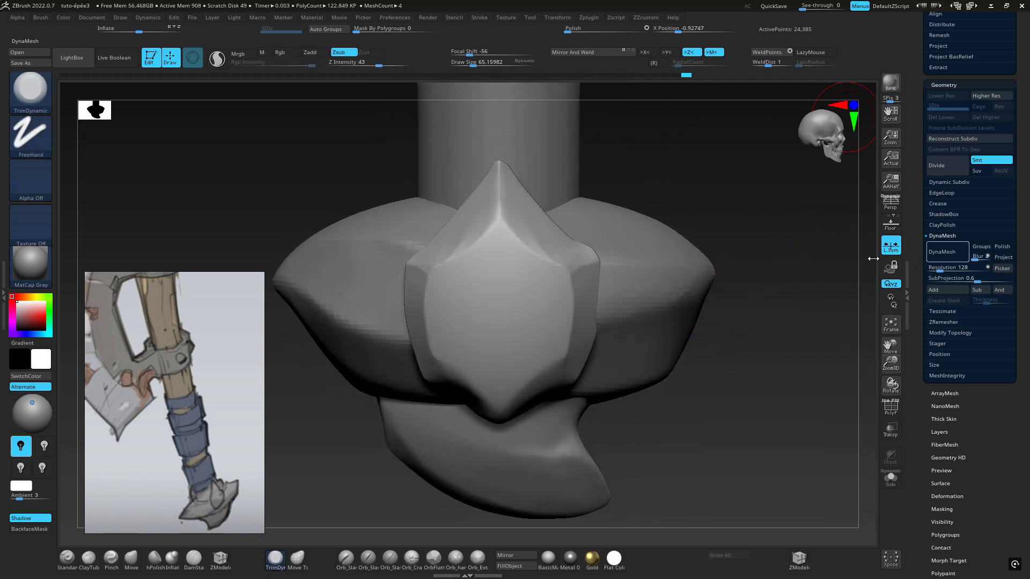
Restore the standard user interface layout in place of the custom one
left_click(398, 19)
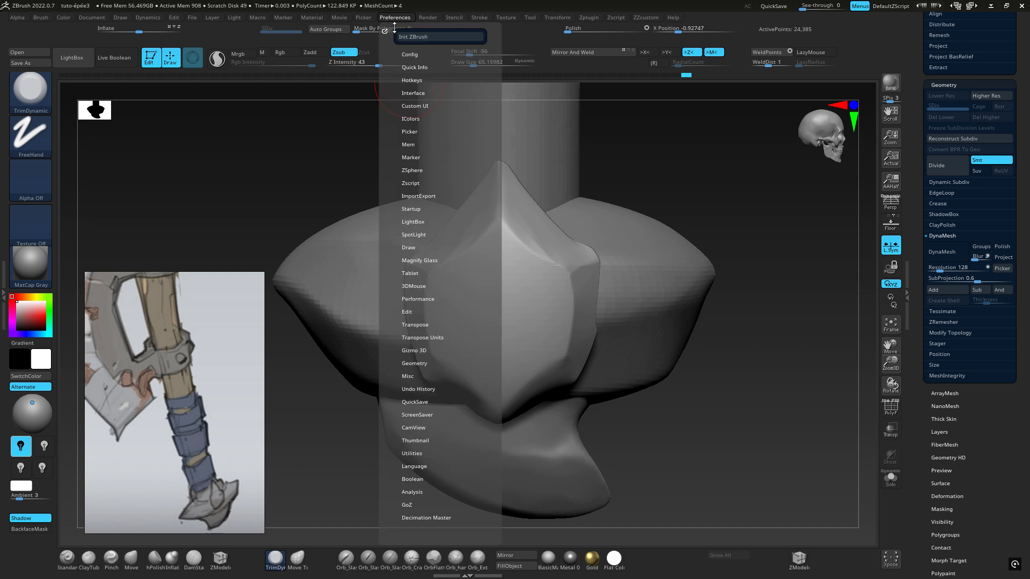
left_click(424, 53)
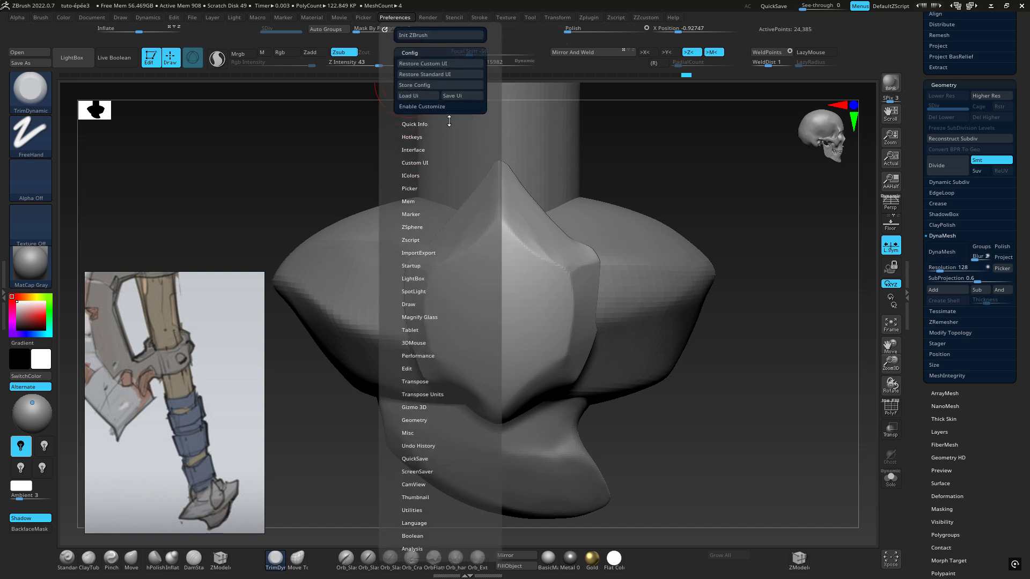
left_click(423, 74)
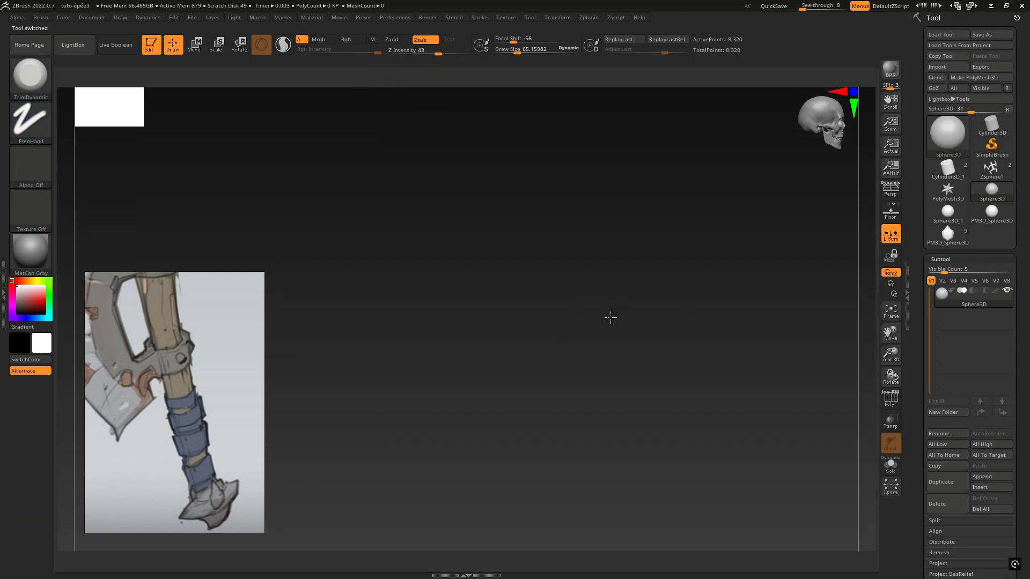
Bring the full axe back into the viewport by making its PM3D_Sphere3D tool active in place of the plain sphere
left_click_drag(610, 317, 690, 293)
key("f")
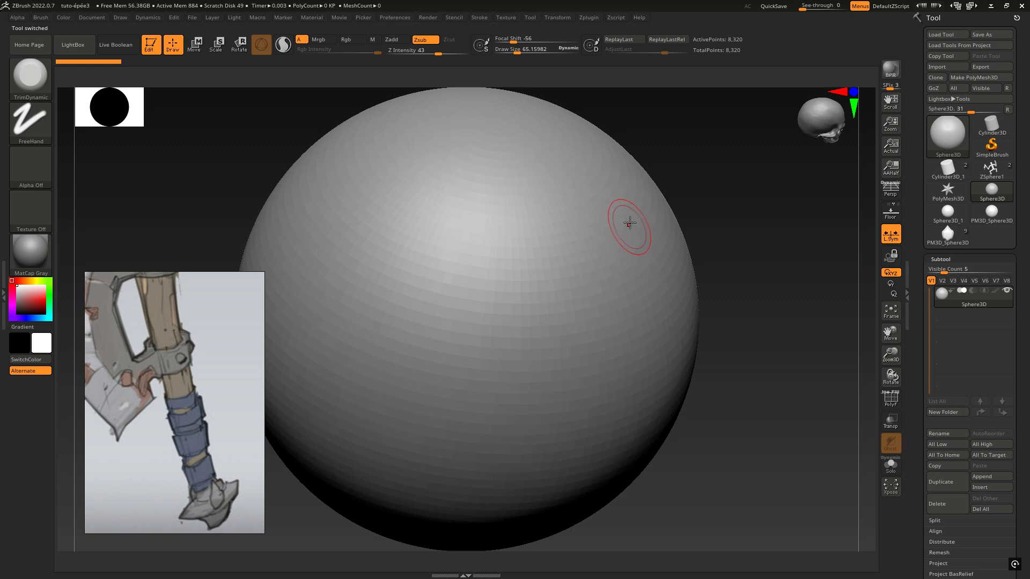
right_click_drag(627, 223, 625, 191, "shift")
right_click_drag(697, 254, 286, 196, "ctrl")
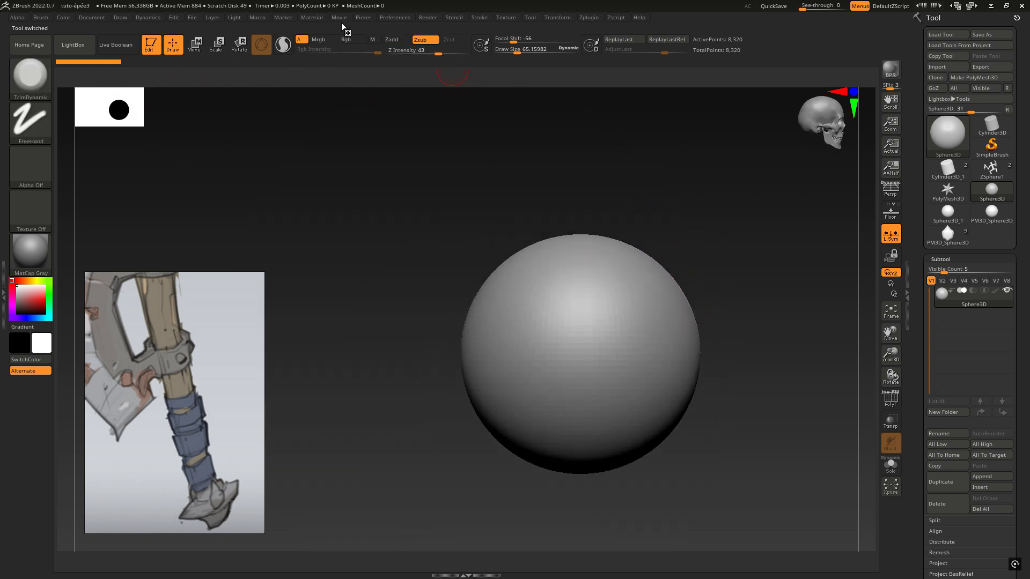
left_click(953, 233)
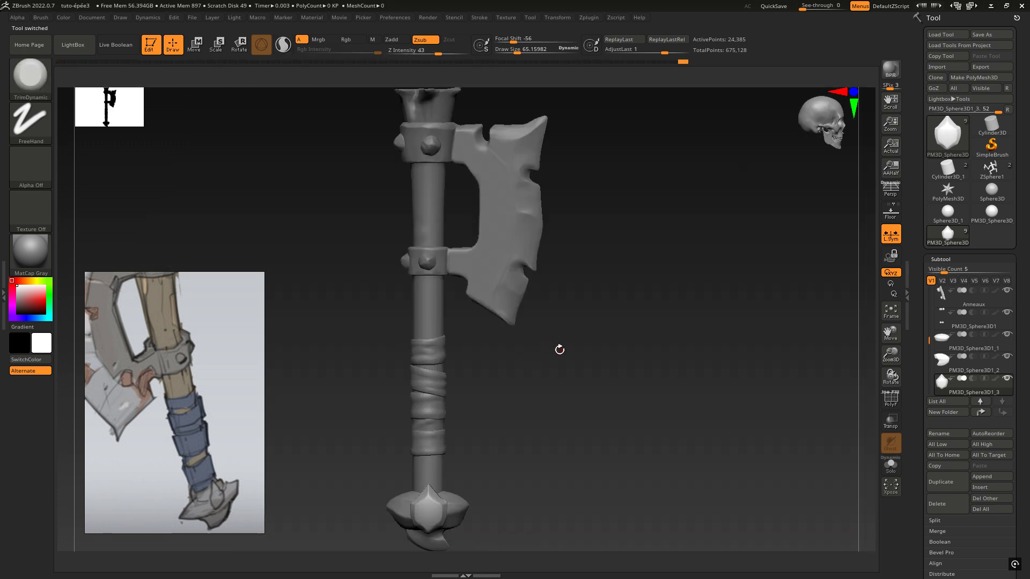
Make the pommel's faceted side piece symmetrical by applying Mirror And Weld from the Modify Topology options
mouse_move(559, 350)
right_mouse_down()
mouse_move(526, 389)
mouse_move(543, 229)
mouse_move(750, 293)
right_mouse_up()
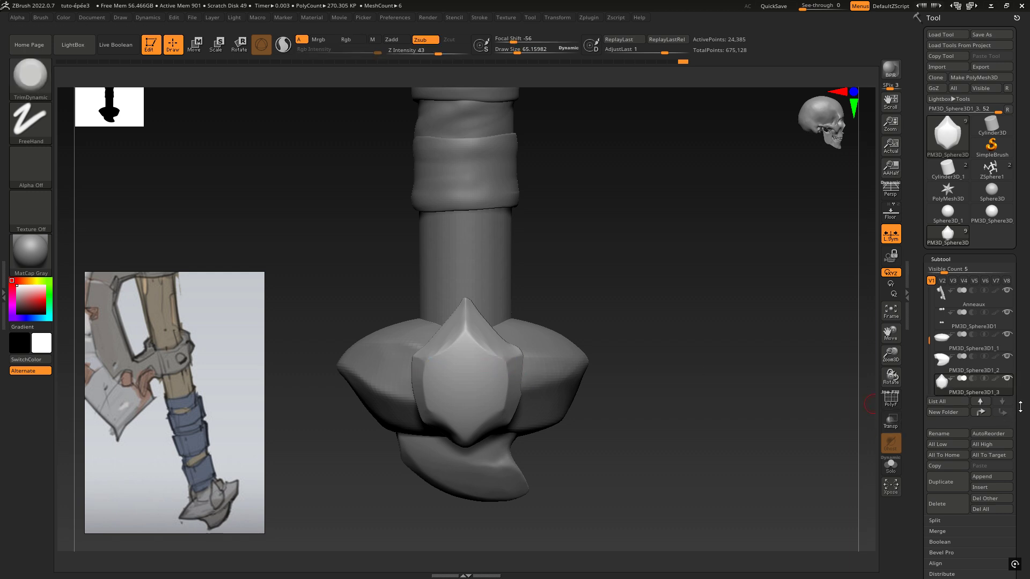
scroll(965, 397, "down", 5)
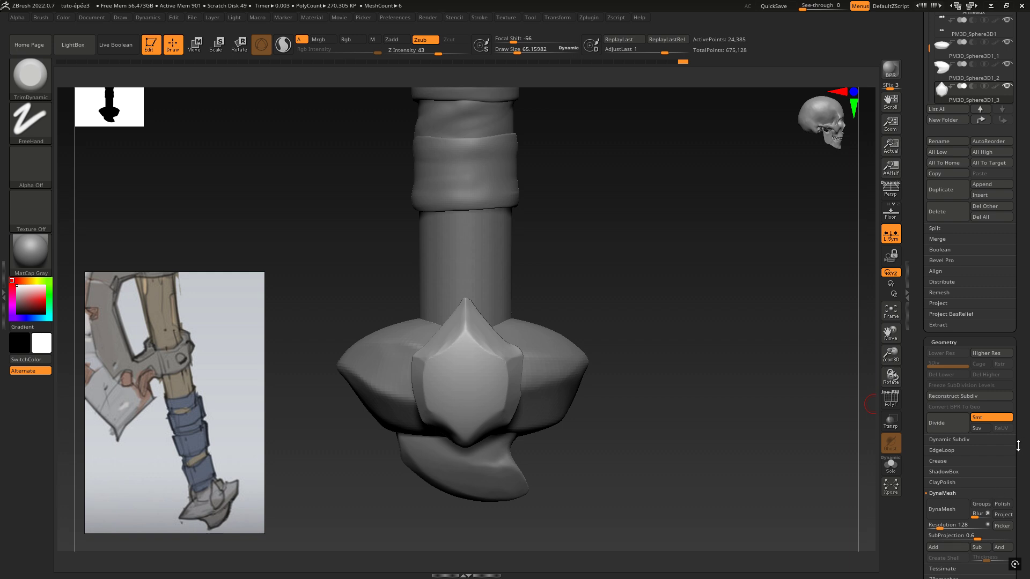
scroll(1018, 446, "down", 4)
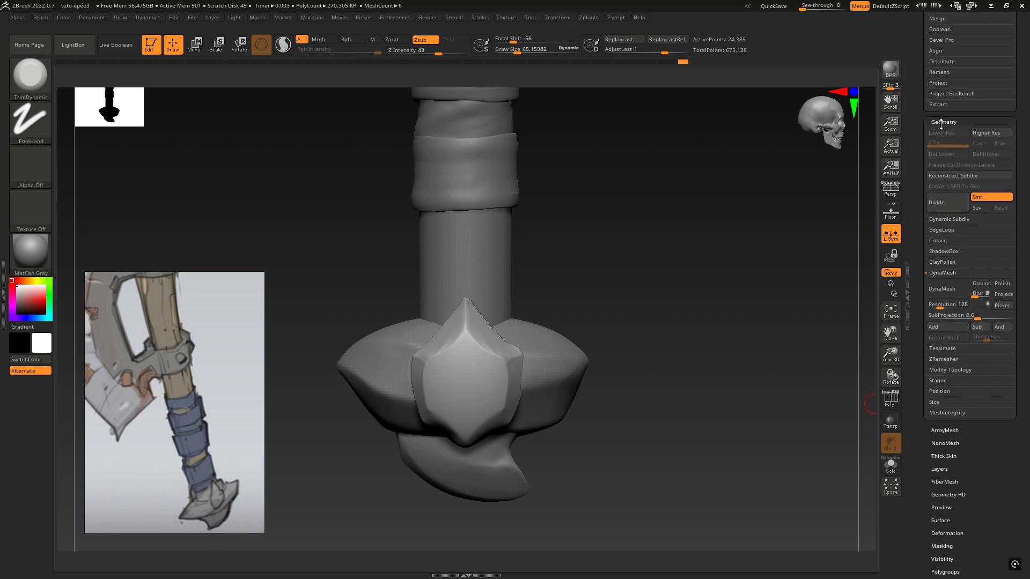
left_click(942, 272)
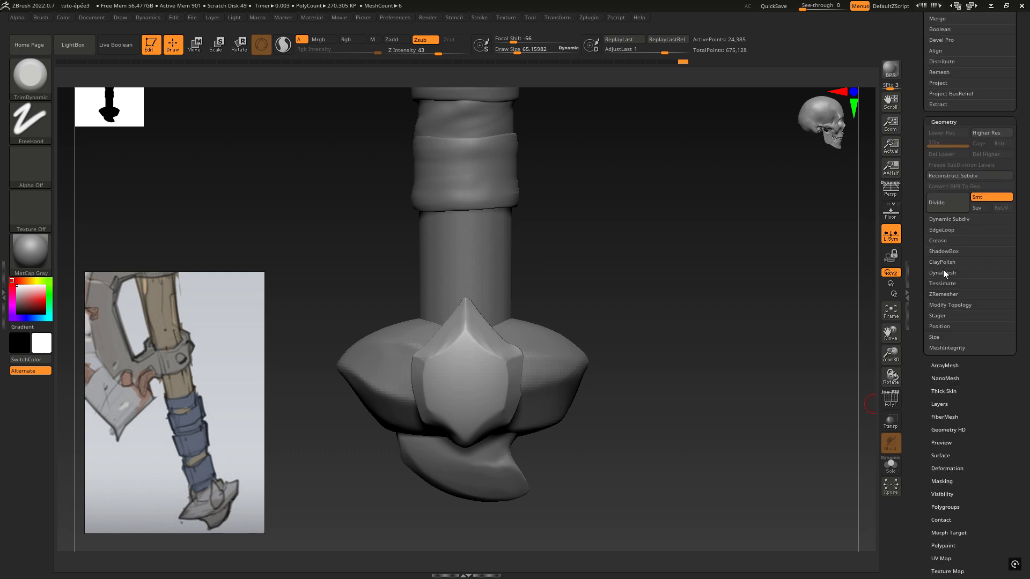
left_click(944, 305)
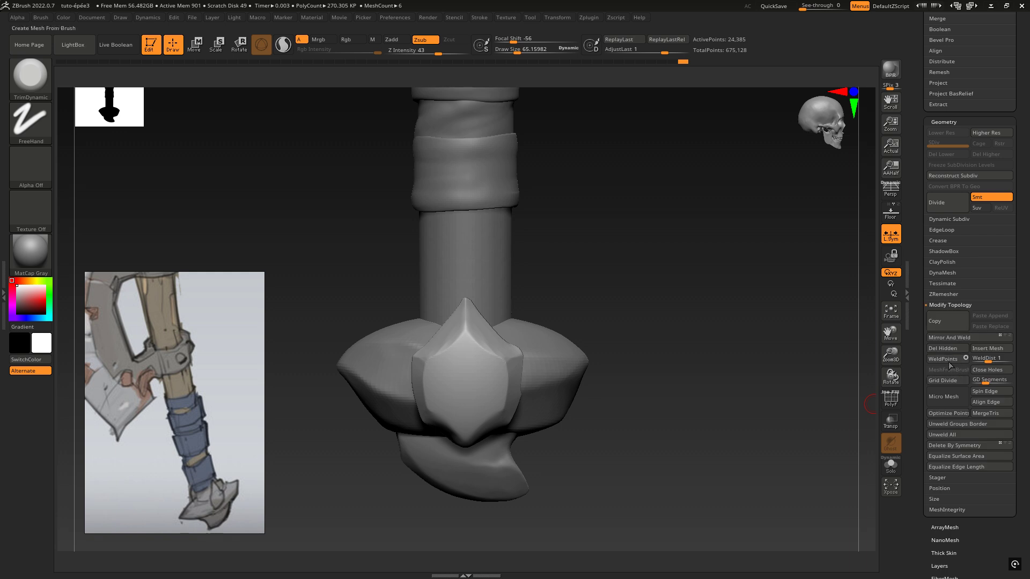
left_click(951, 337)
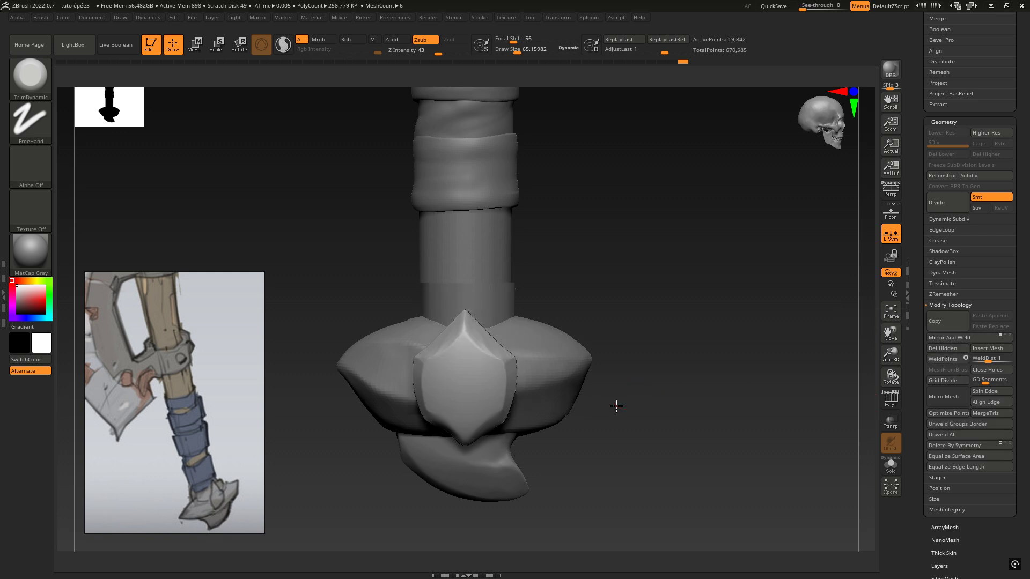
Smooth and trim the side piece's edges around its lower tip and along its upper side facet
mouse_move(616, 404)
left_mouse_down()
mouse_move(548, 407)
mouse_move(616, 395)
left_mouse_up()
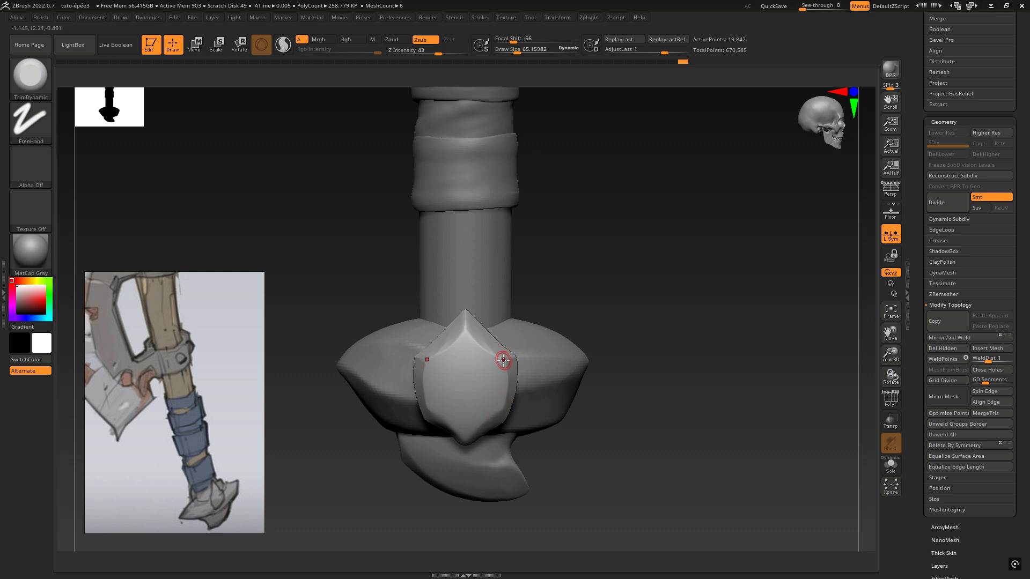
mouse_move(542, 434)
left_mouse_down()
mouse_move(590, 387)
mouse_move(533, 425)
left_mouse_up()
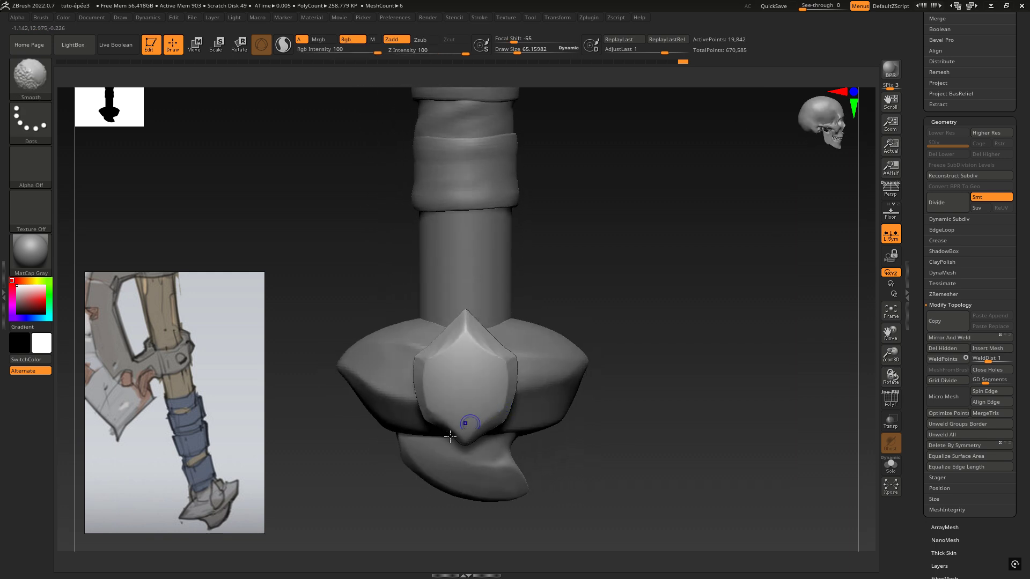
left_click_drag(456, 438, 438, 417)
left_click_drag(542, 431, 563, 461)
left_click_drag(590, 268, 691, 270)
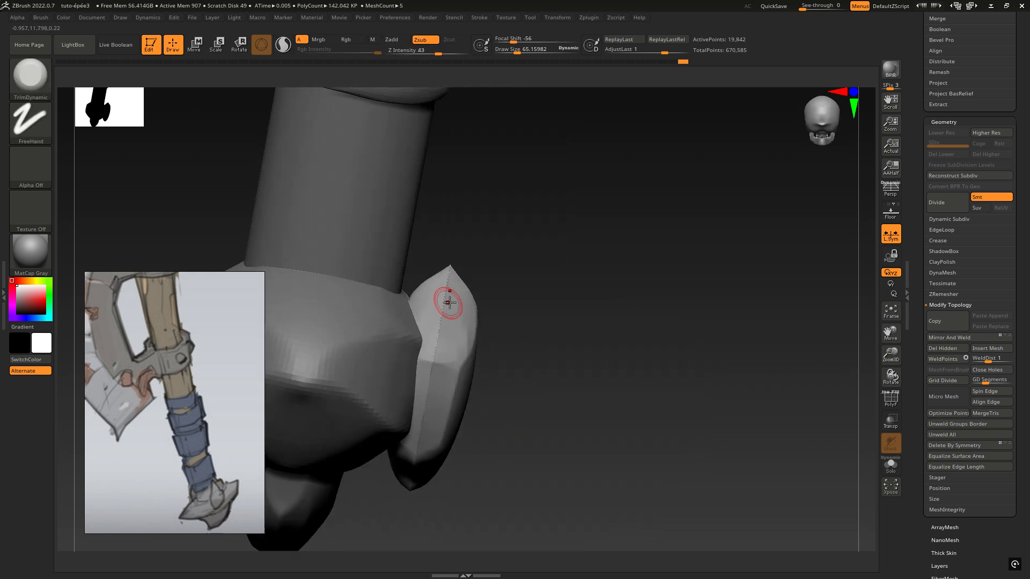
left_click_drag(542, 300, 482, 327)
mouse_move(629, 307)
left_mouse_down()
mouse_move(669, 281)
mouse_move(490, 311)
mouse_move(466, 285)
left_mouse_up()
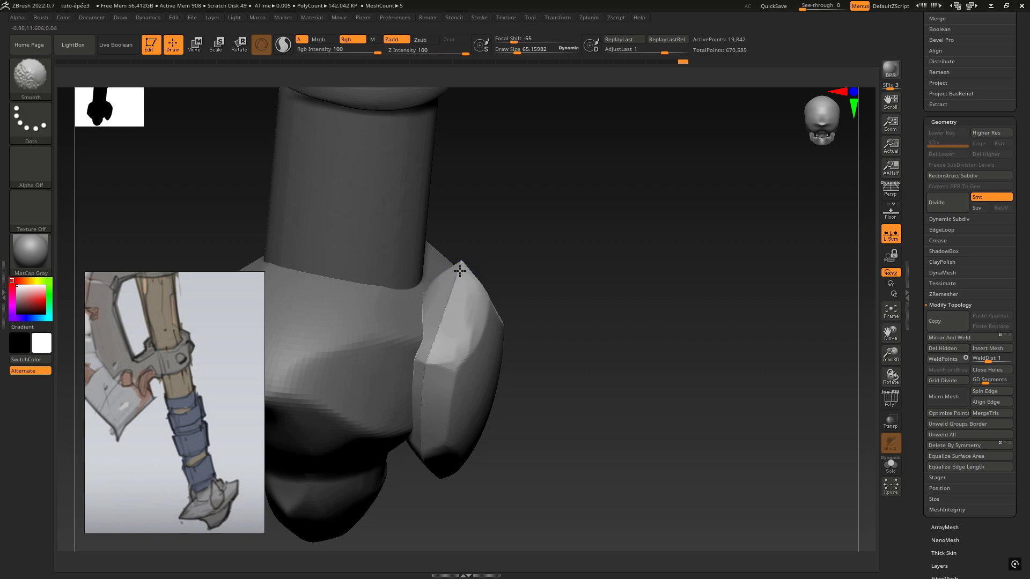
left_click_drag(432, 348, 429, 356, "shift")
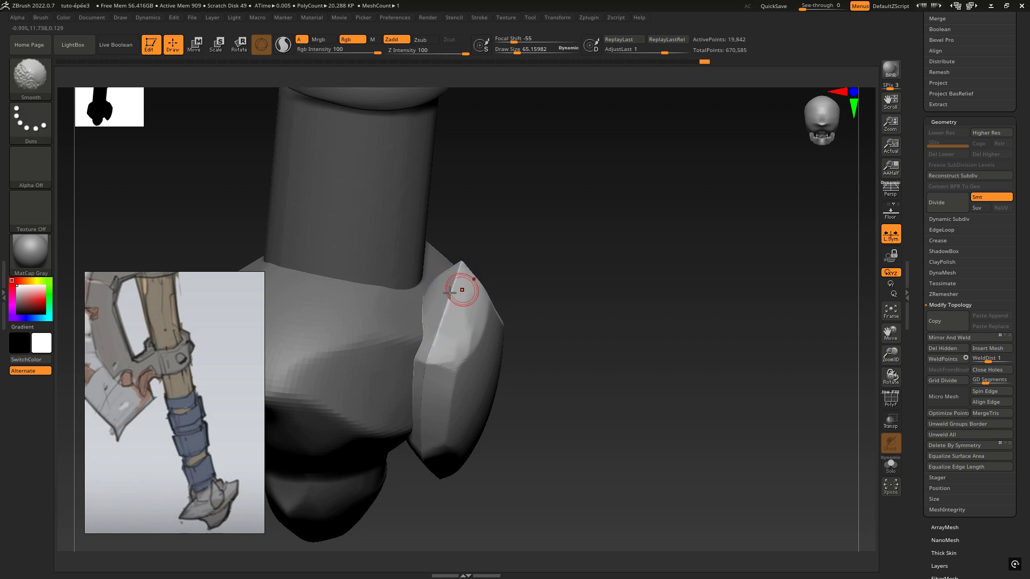
Smooth the narrow side facet of the side piece where it faces the pommel
mouse_move(613, 294)
left_mouse_down()
mouse_move(451, 300)
mouse_move(416, 365)
left_mouse_up()
right_click_drag(420, 361, 427, 311)
mouse_move(430, 379)
left_mouse_down("shift")
mouse_move(423, 402)
mouse_move(415, 395)
left_mouse_up("shift")
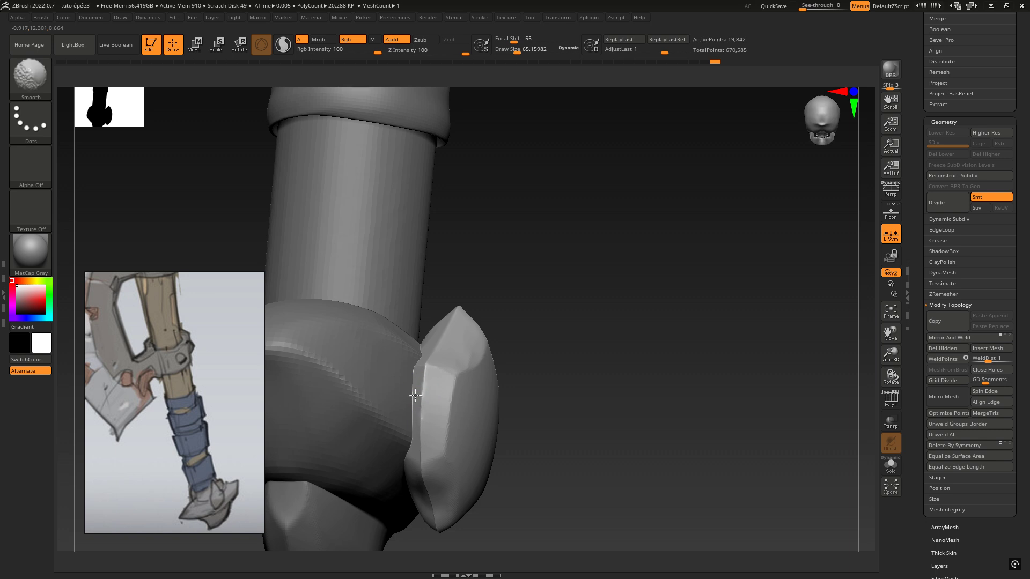
mouse_move(399, 370)
right_mouse_down()
mouse_move(388, 359)
mouse_move(428, 407)
right_mouse_up()
left_click_drag(430, 402, 424, 374)
right_click_drag(424, 403, 433, 359)
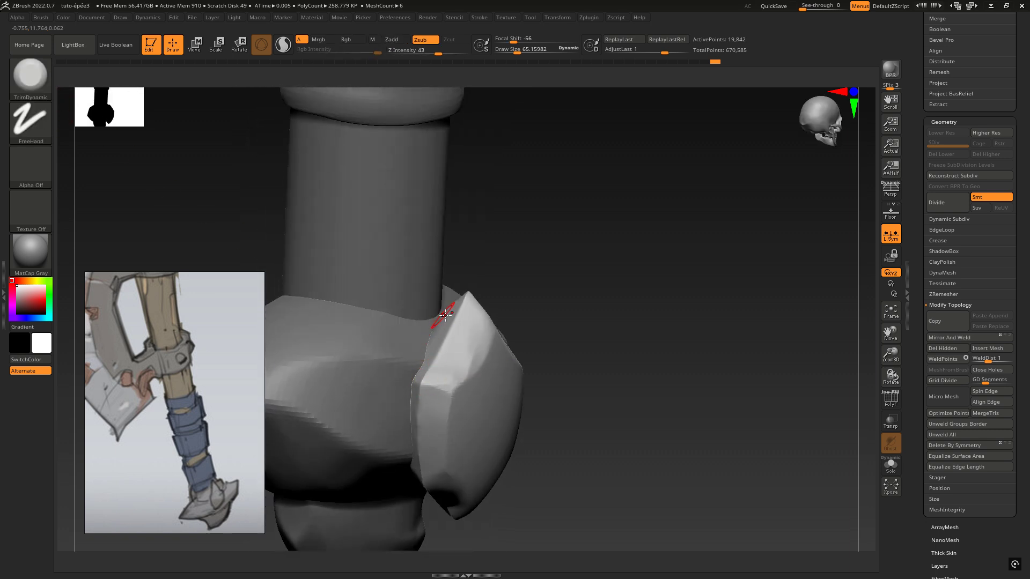
Increase the draw size to about 96 and flatten the side piece's upper side facet with TrimDynamic
key("space")
left_click_drag(447, 315, 452, 315)
right_click_drag(455, 314, 471, 327)
mouse_move(460, 319)
left_mouse_down()
mouse_move(453, 338)
mouse_move(459, 322)
left_mouse_up()
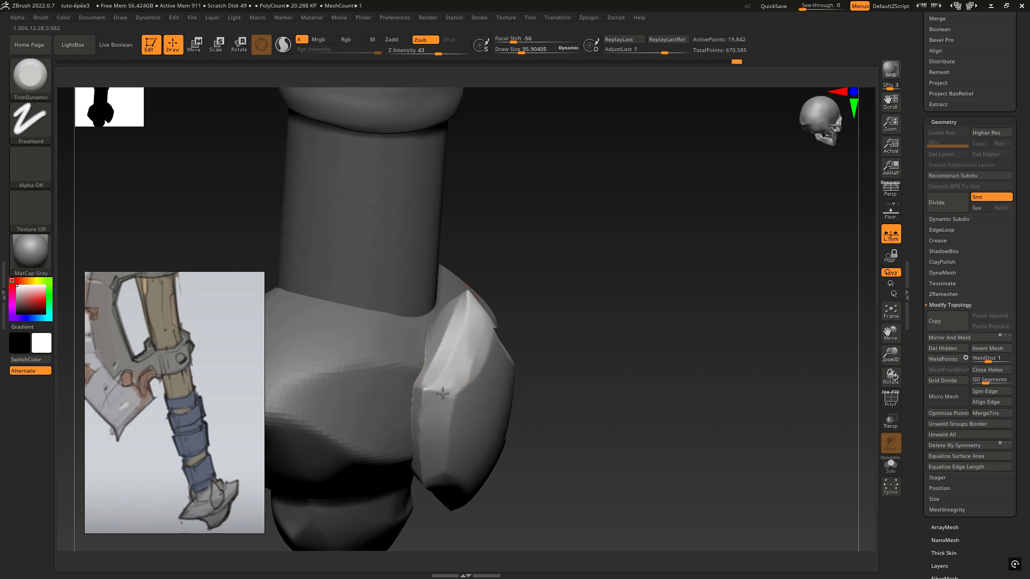
Trim the side piece's narrow side facet flat from its upper corner down towards the lower tip
right_click_drag(430, 379, 425, 432)
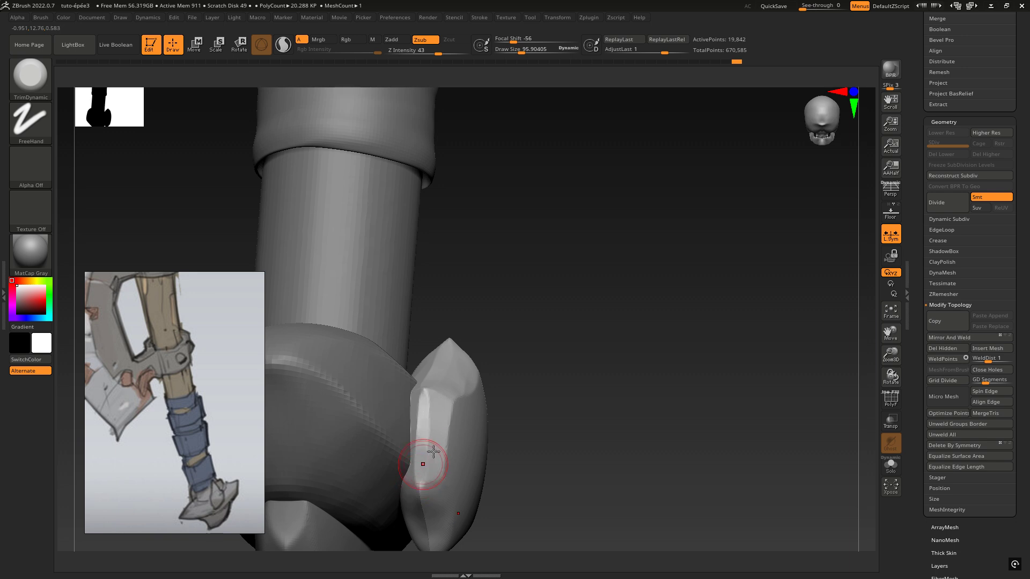
right_click_drag(433, 452, 384, 278, "alt")
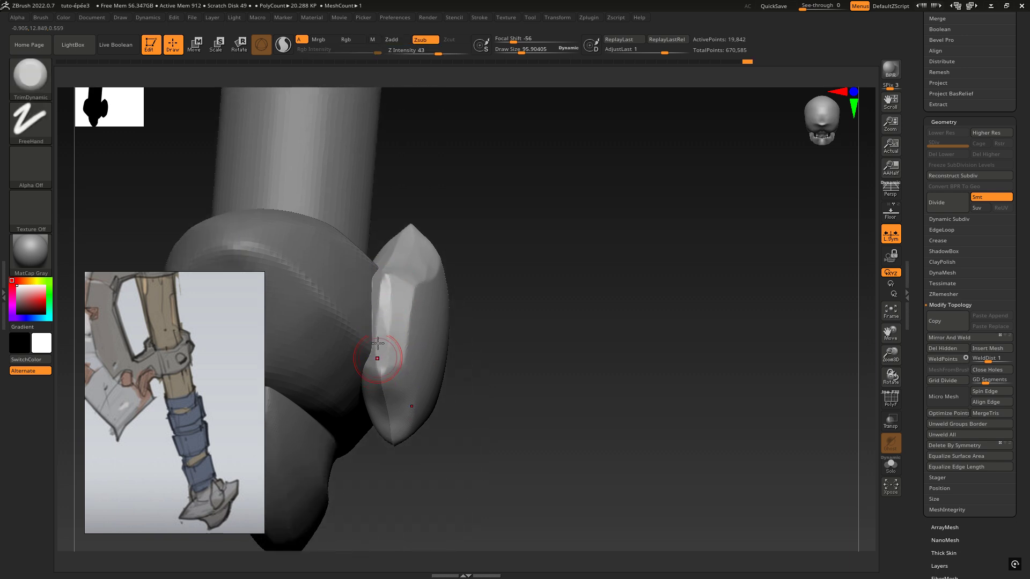
right_click_drag(377, 343, 382, 425, "alt")
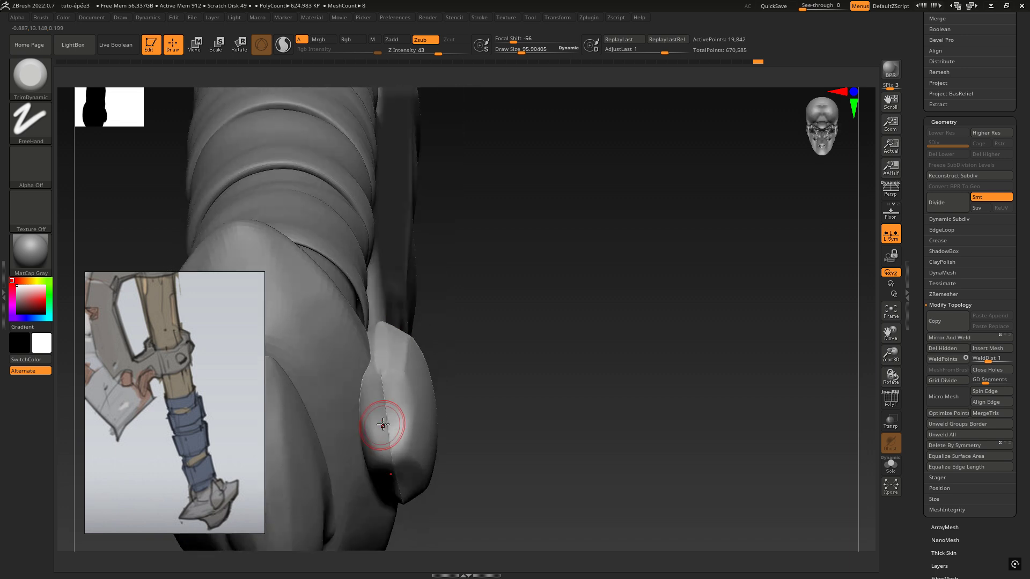
key("shift")
left_click_drag(382, 365, 390, 443, "shift")
right_click_drag(392, 456, 468, 393)
Increase the draw size to about 138 and flatten the side piece's lower side facet near the bottom tip
key("space")
left_click(557, 365)
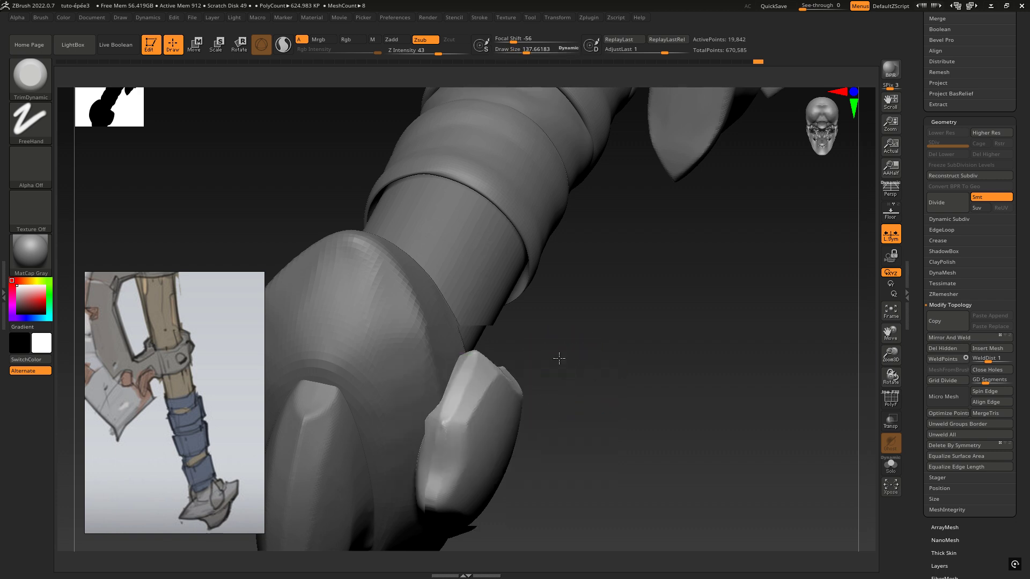
right_click_drag(560, 357, 452, 209)
left_click_drag(366, 349, 360, 317)
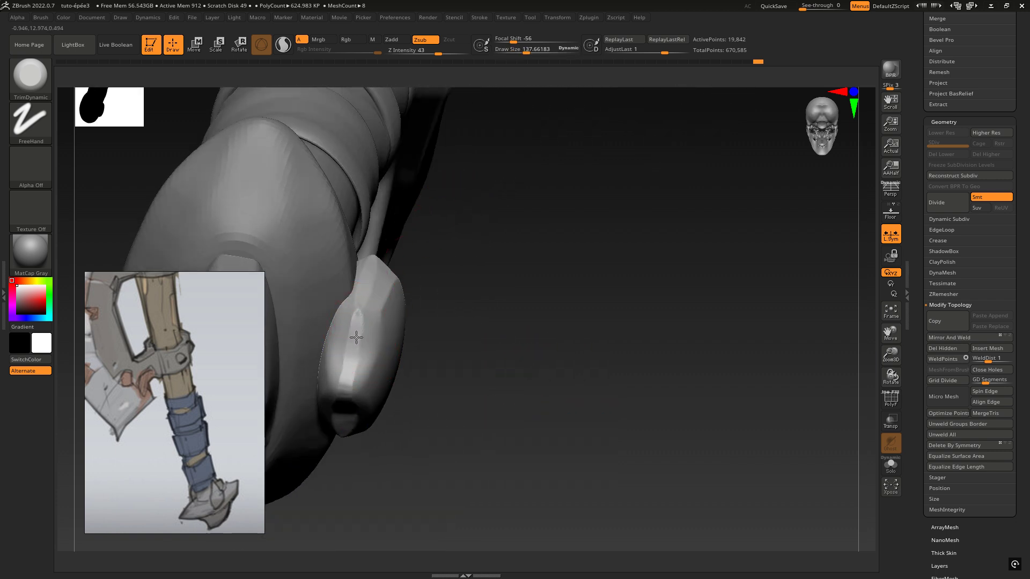
left_click_drag(347, 380, 348, 384)
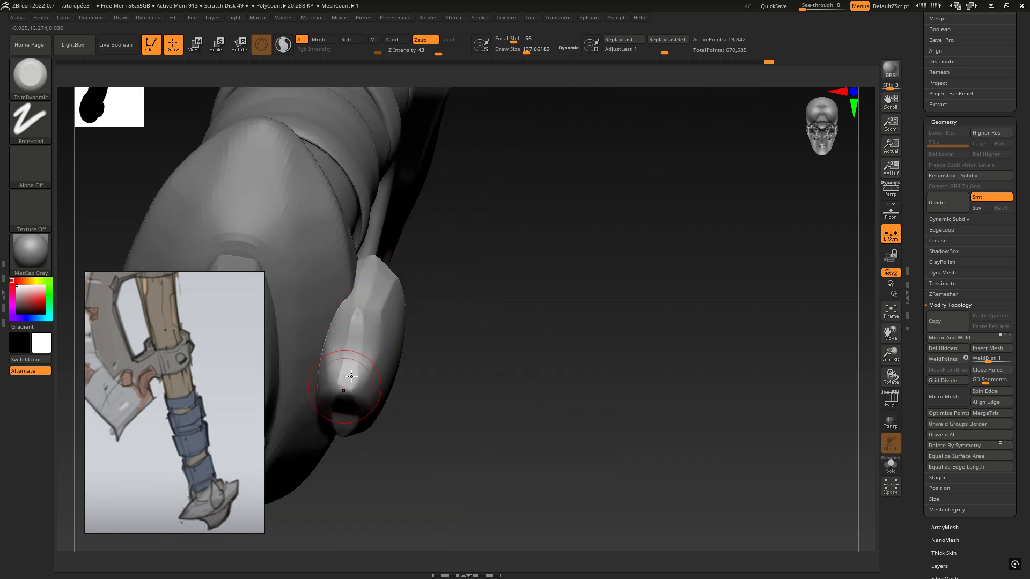
right_click_drag(351, 377, 345, 403)
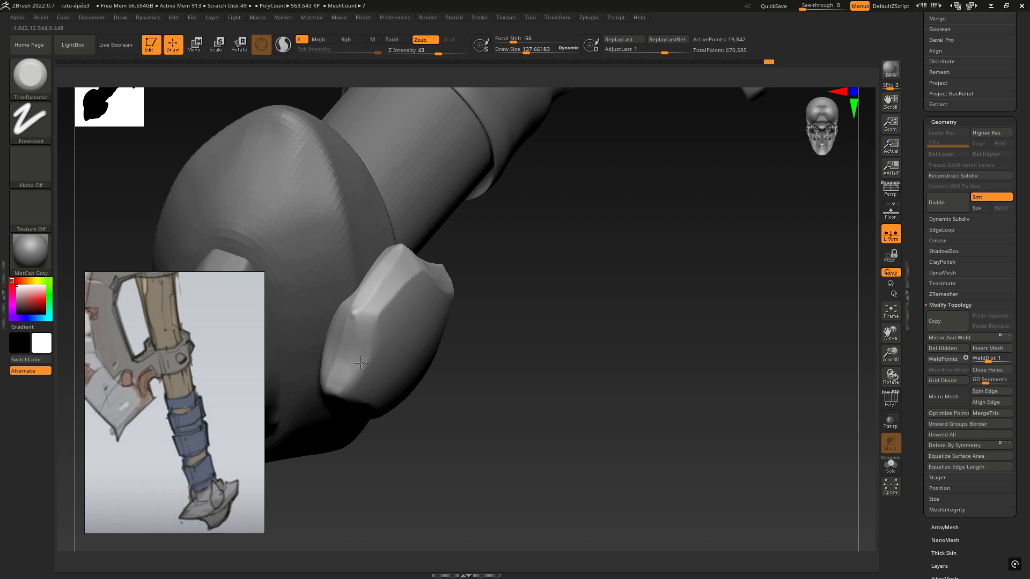
left_click_drag(348, 390, 356, 396)
mouse_move(370, 338)
right_mouse_down()
mouse_move(292, 268)
mouse_move(348, 317)
right_mouse_up()
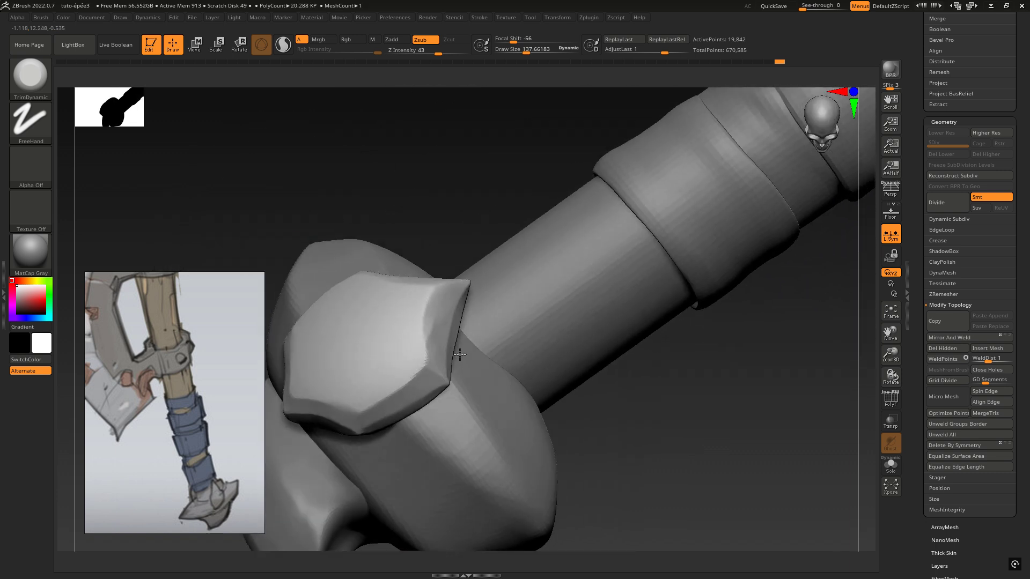
Trim the bevels around the side piece's front face into cleaner planes along its lower and upper edges
left_click_drag(300, 411, 351, 417)
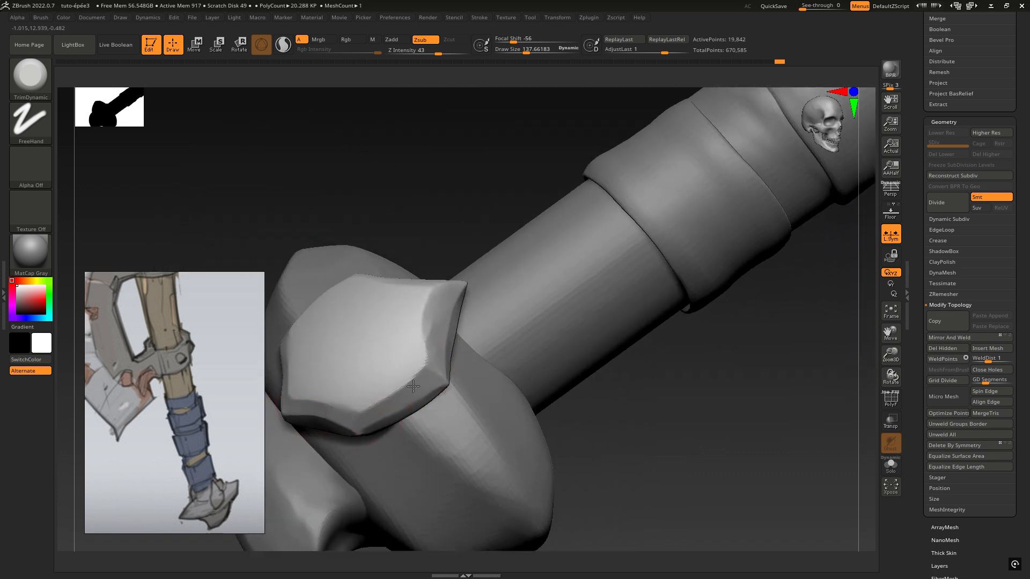
right_click_drag(435, 355, 445, 346)
left_click_drag(457, 321, 443, 356)
mouse_move(448, 346)
right_mouse_down()
mouse_move(518, 326)
mouse_move(549, 360)
mouse_move(535, 349)
mouse_move(510, 351)
mouse_move(519, 340)
mouse_move(510, 338)
mouse_move(588, 338)
mouse_move(667, 308)
mouse_move(724, 341)
mouse_move(678, 281)
mouse_move(581, 274)
right_mouse_up()
Turn off local symmetry and apply Mirror And Weld to copy the side piece onto the pommel's opposite side
key("ctrl")
right_click_drag(758, 365, 848, 396, "ctrl")
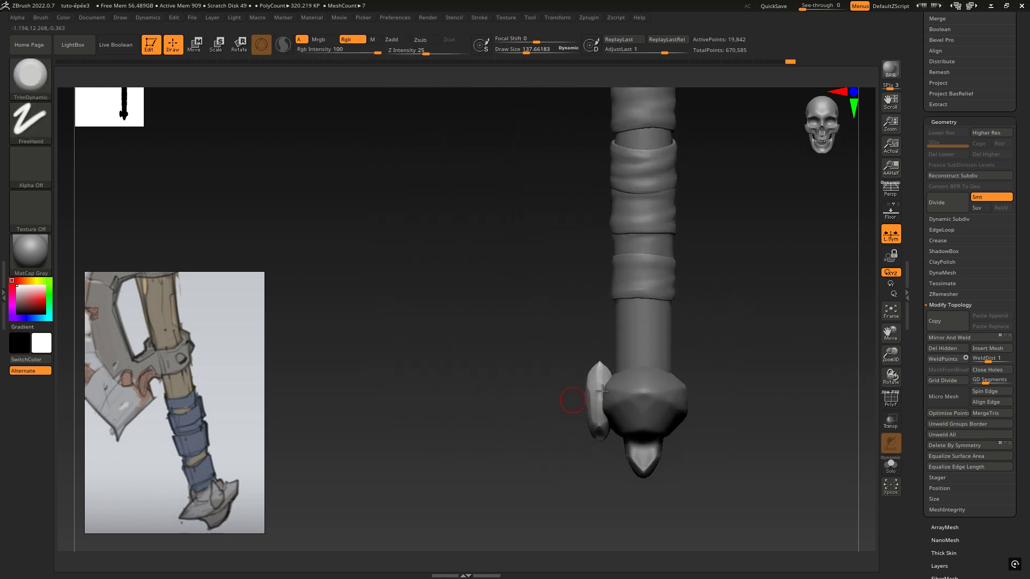
right_click_drag(753, 330, 595, 317, "alt")
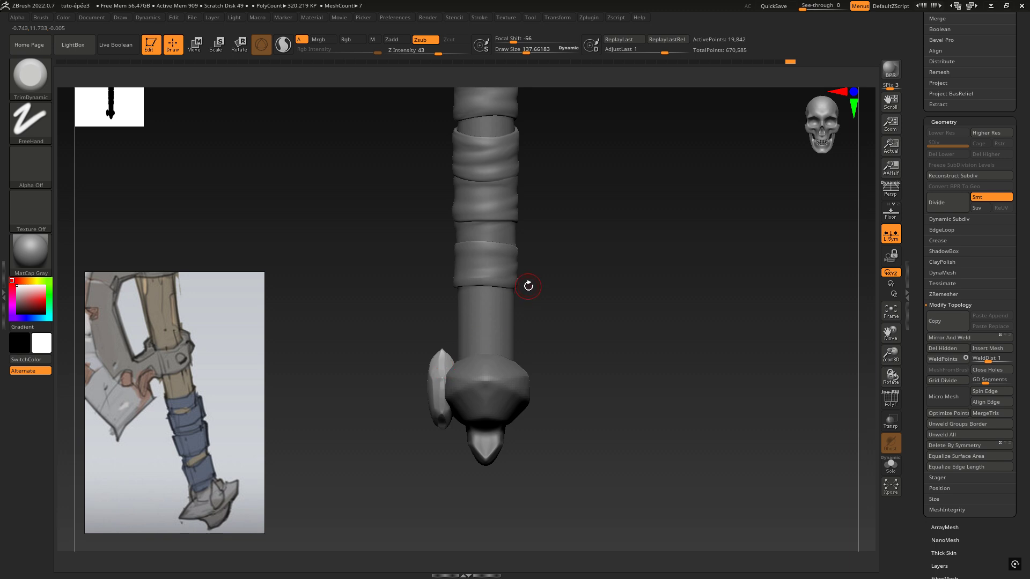
key("w")
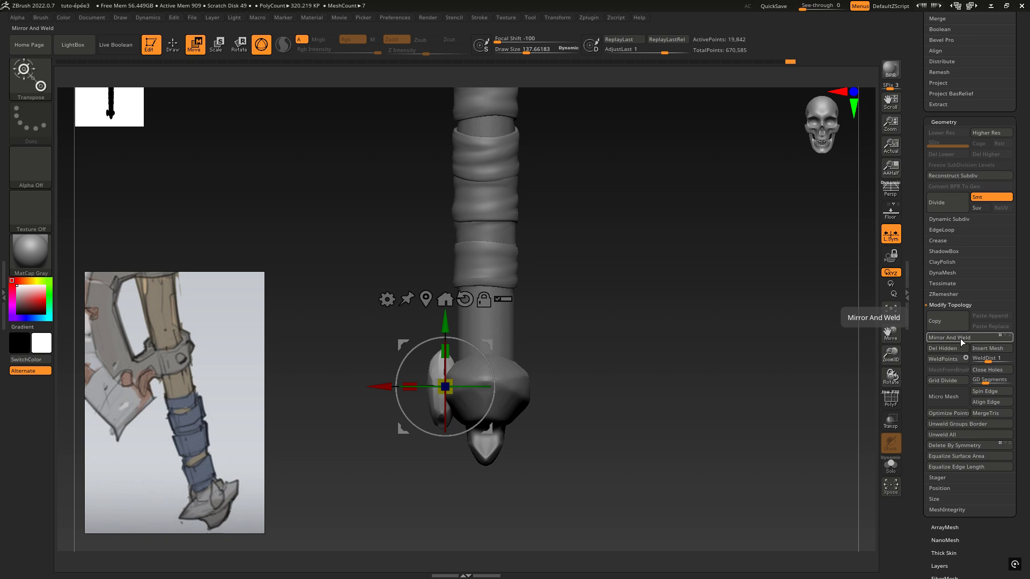
left_click(960, 337)
key("ctrl")
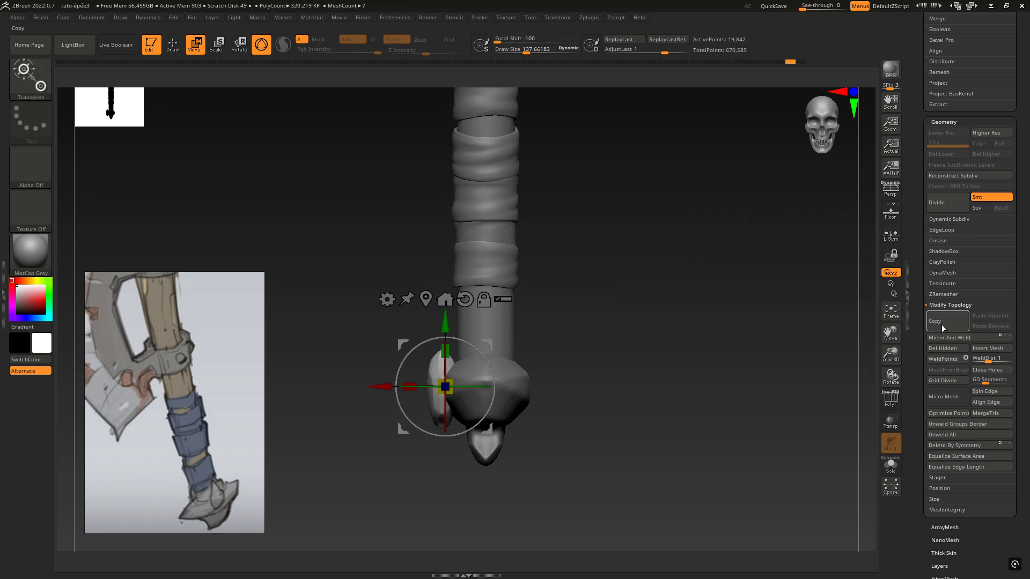
left_click(945, 338)
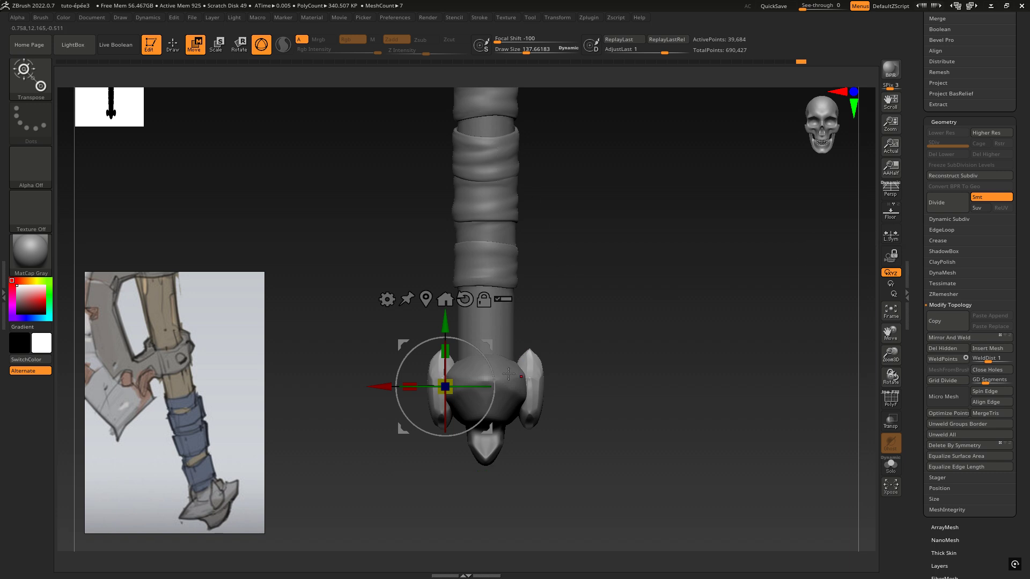
right_click_drag(609, 336, 559, 278, "ctrl")
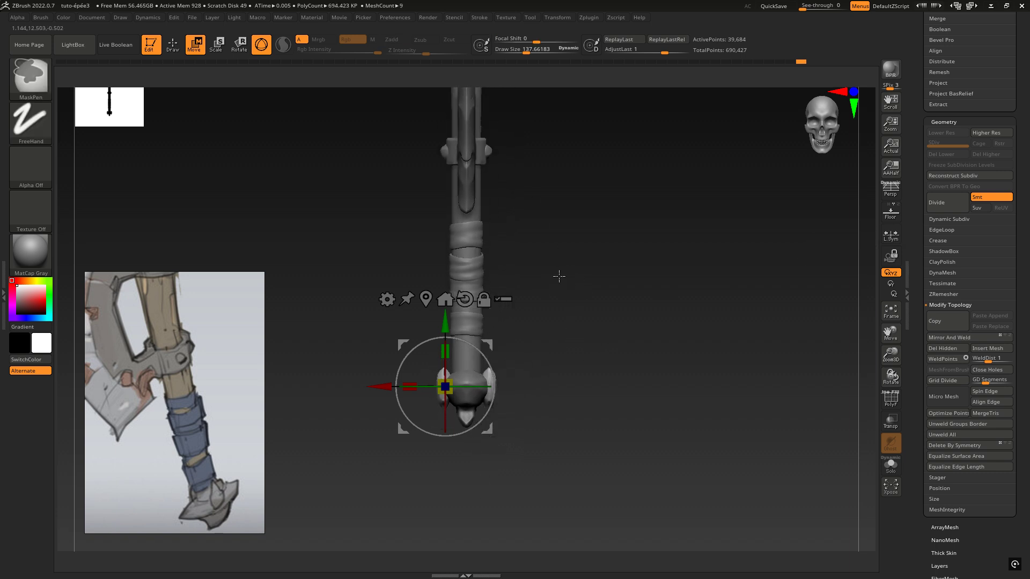
right_click_drag(561, 237, 601, 298, "alt")
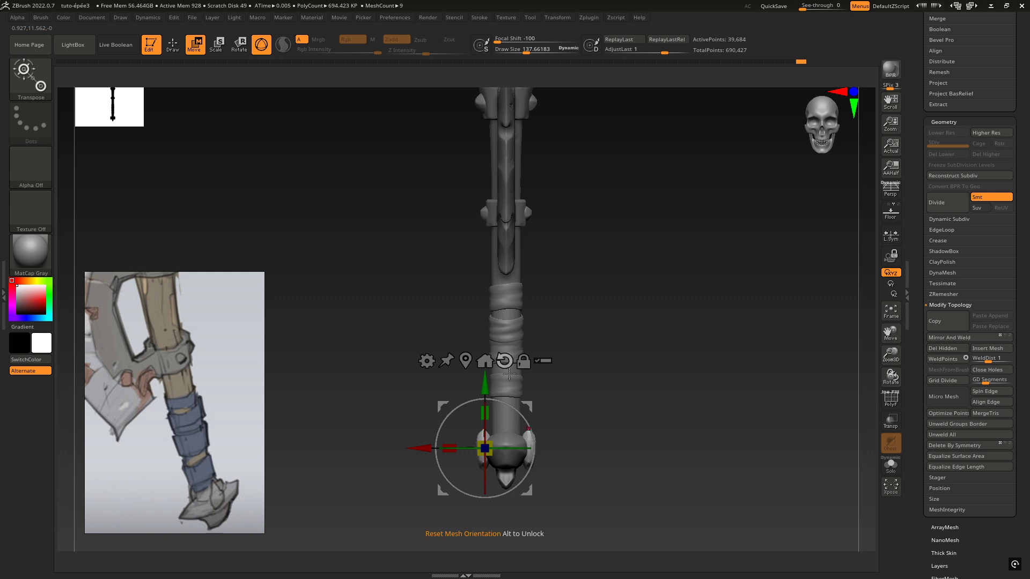
right_click_drag(590, 432, 675, 412, "ctrl")
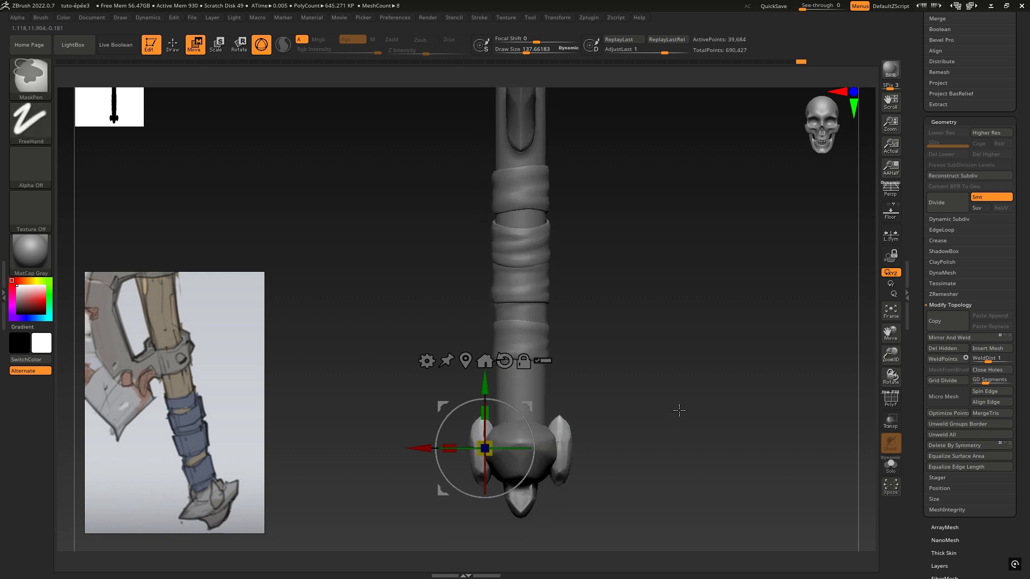
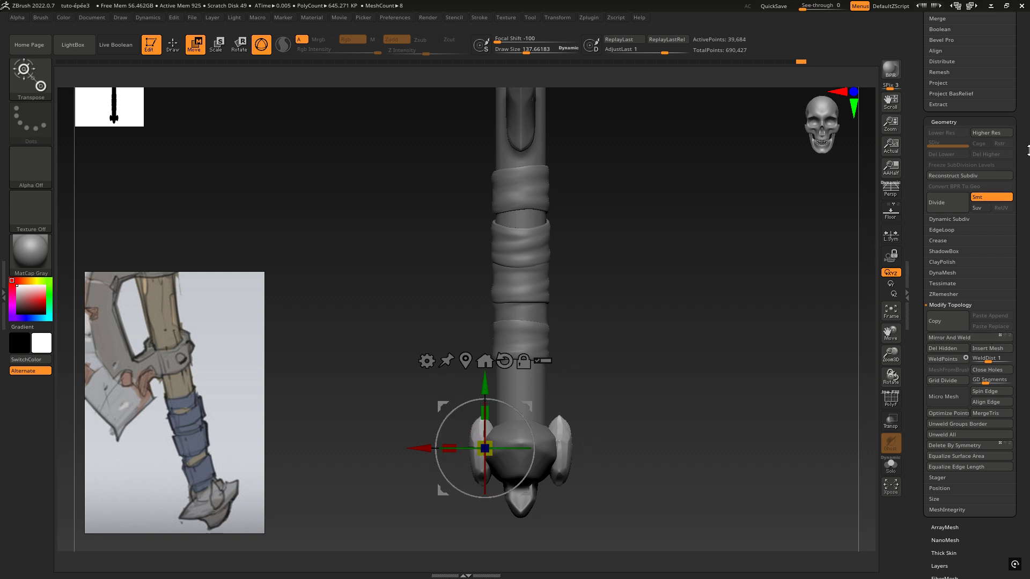
Check the mirrored side pieces in isolation and their fit on the pommel from the front and side
scroll(1028, 150, "up", 3)
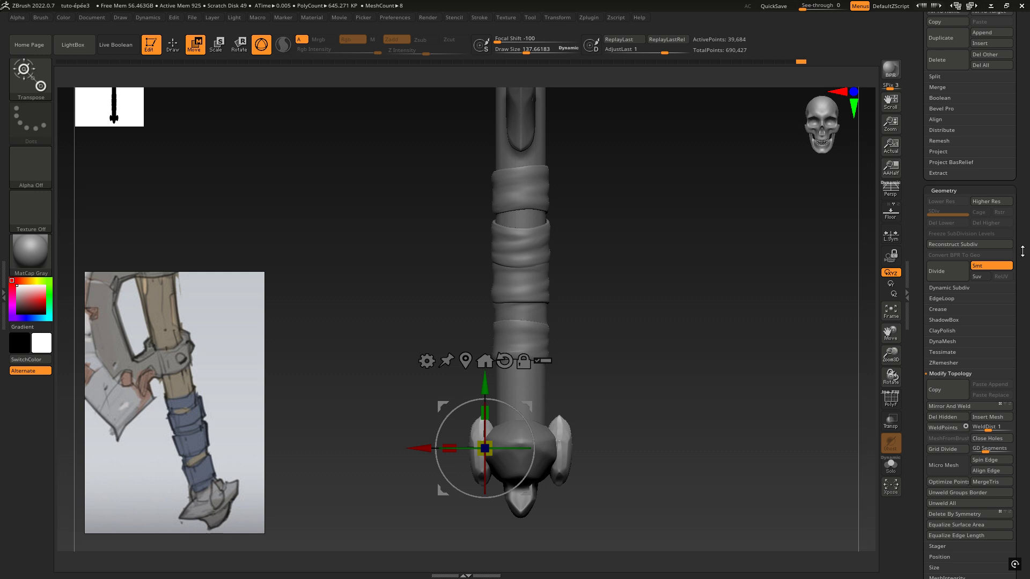
scroll(1022, 251, "up", 10)
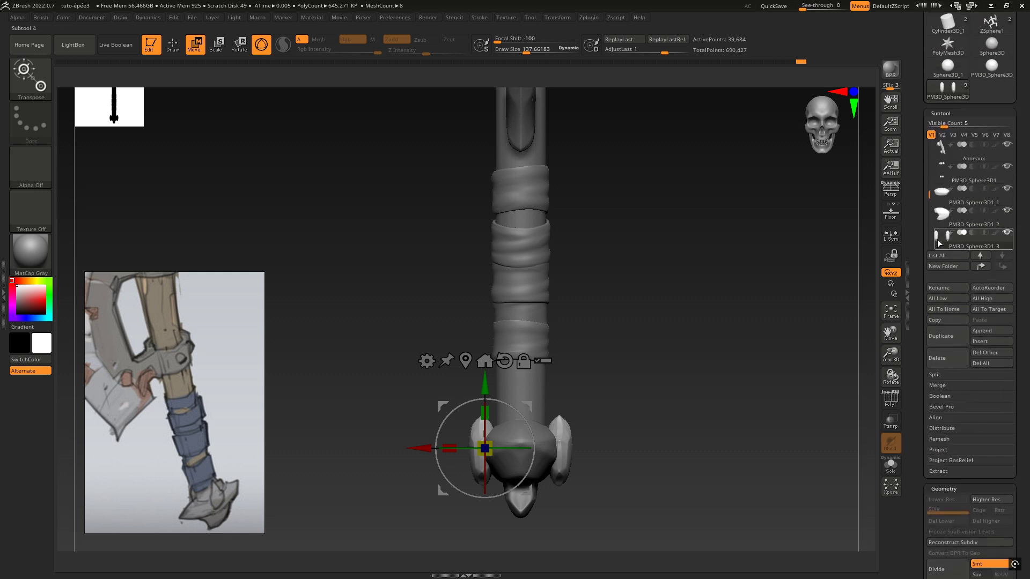
left_click(890, 469)
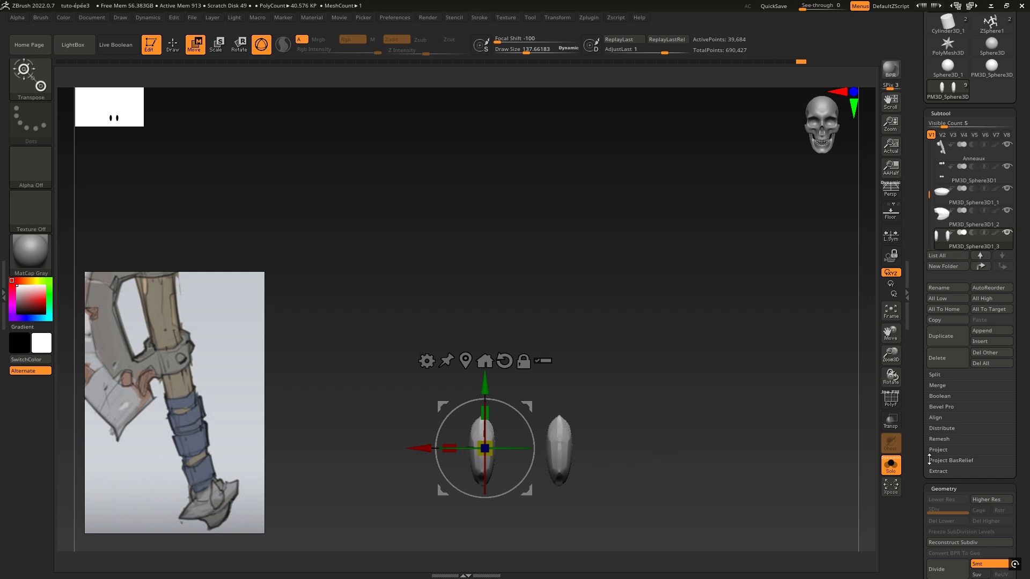
left_click(890, 465)
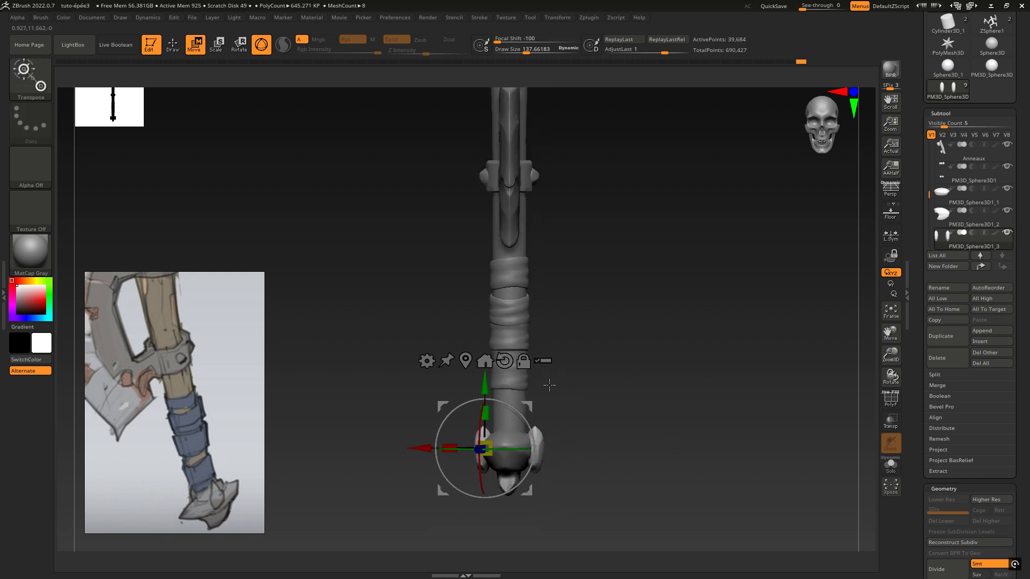
left_click_drag(549, 385, 512, 389)
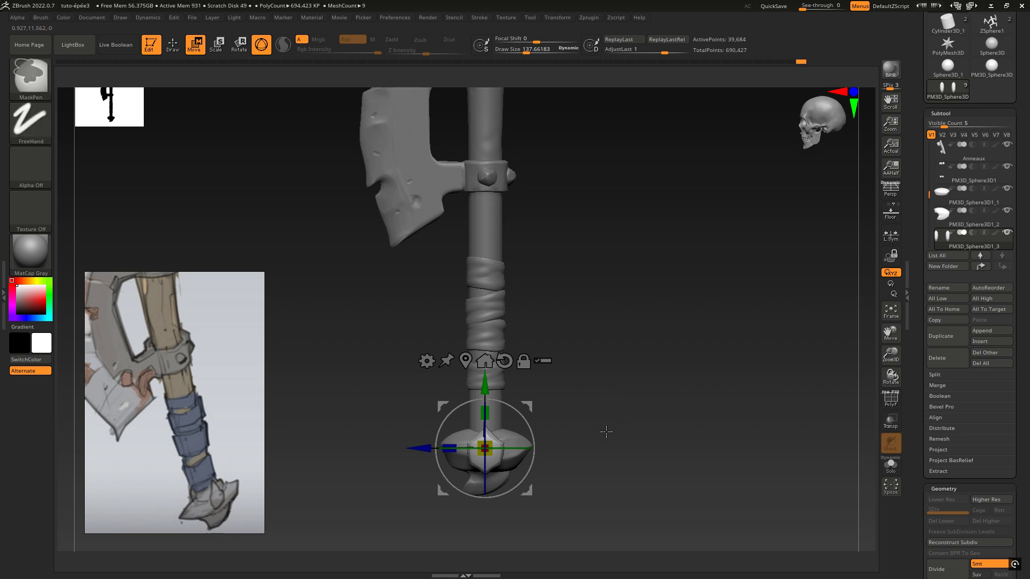
right_click_drag(603, 434, 638, 445, "ctrl")
right_click_drag(648, 395, 711, 250, "alt")
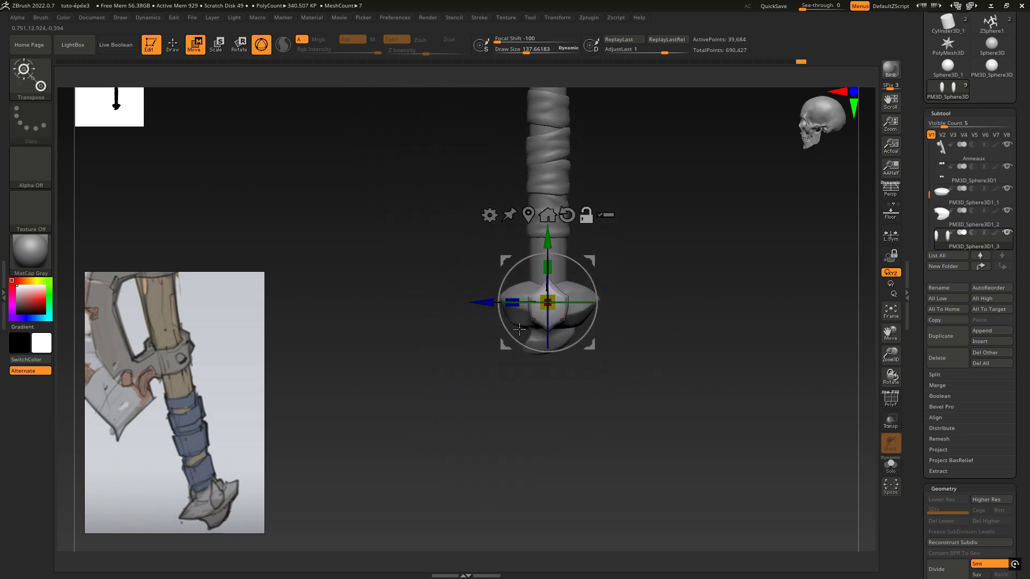
Make the pommel's wide central piece the active subtool and check its shape in isolation
left_click(586, 286, "alt")
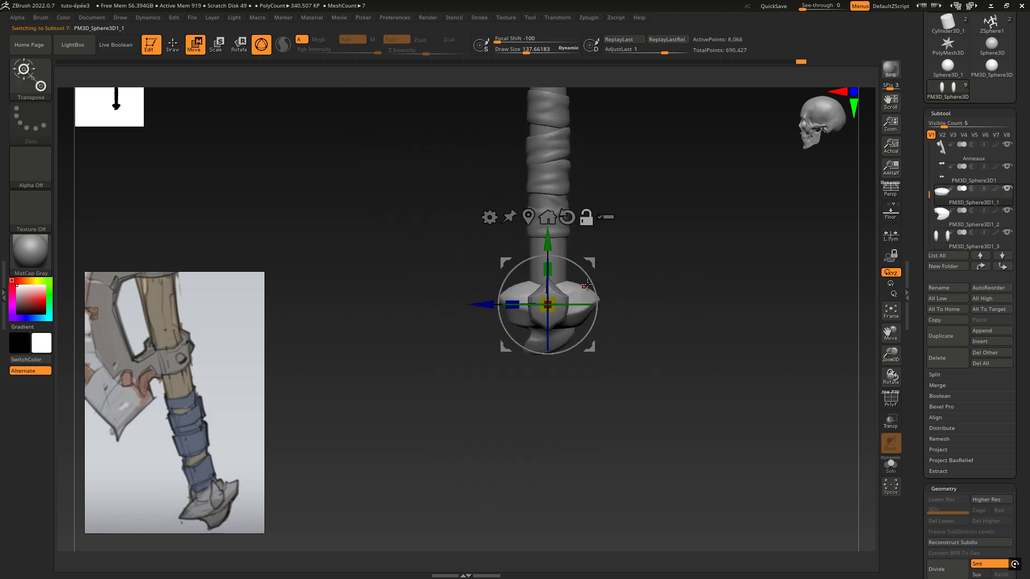
left_click_drag(613, 260, 860, 399)
left_click(891, 464)
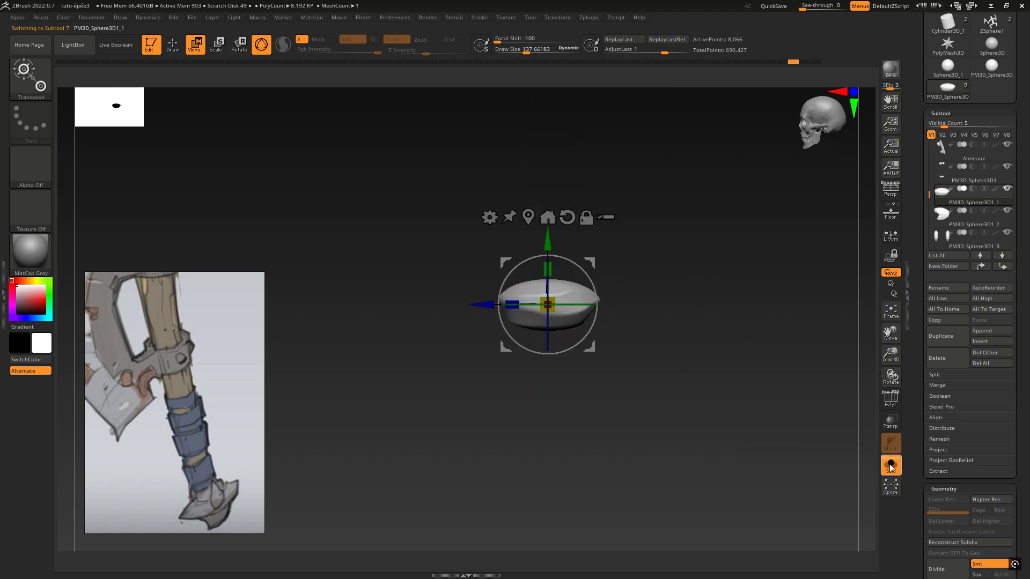
left_click(892, 465)
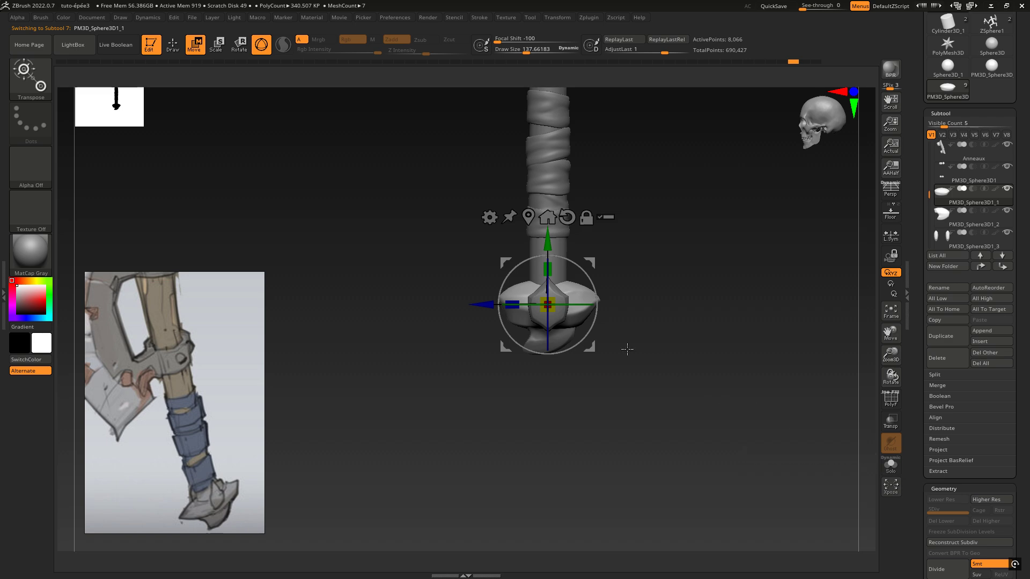
Switch to the TrimDynamic brush and enlarge the draw size to about 451 for the pommel's central piece
left_click(27, 78)
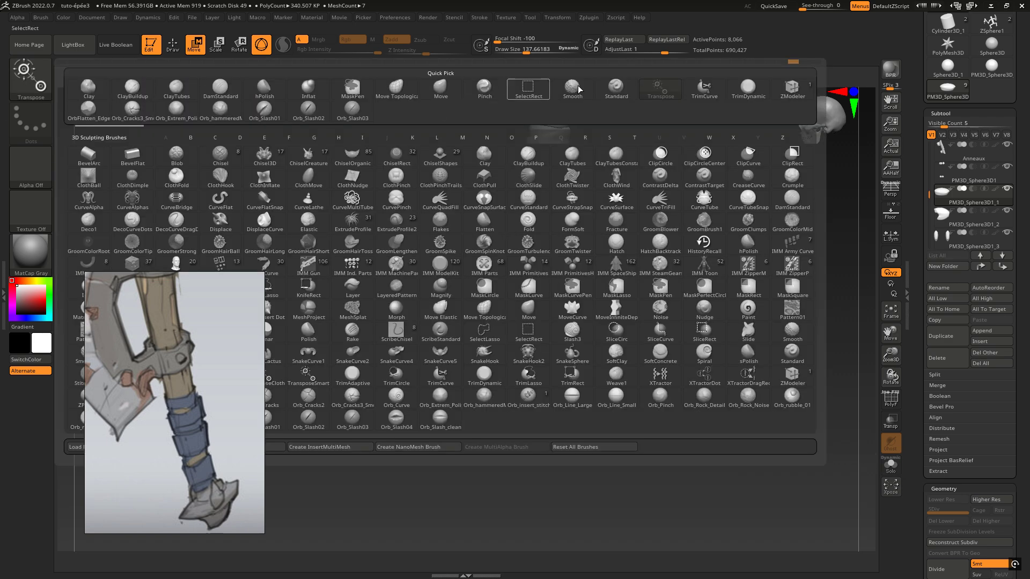
left_click(748, 87)
key("space")
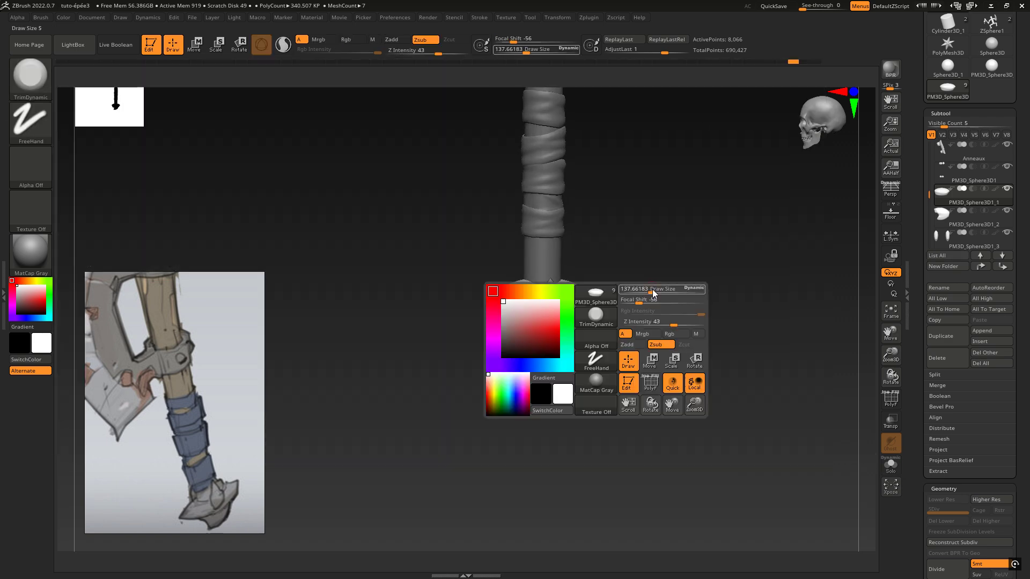
left_click_drag(666, 290, 668, 290)
mouse_move(610, 274)
left_mouse_down()
mouse_move(606, 292)
mouse_move(602, 276)
left_mouse_up()
left_click_drag(424, 411, 528, 314)
mouse_move(506, 324)
right_mouse_down()
mouse_move(511, 340)
mouse_move(548, 328)
right_mouse_up()
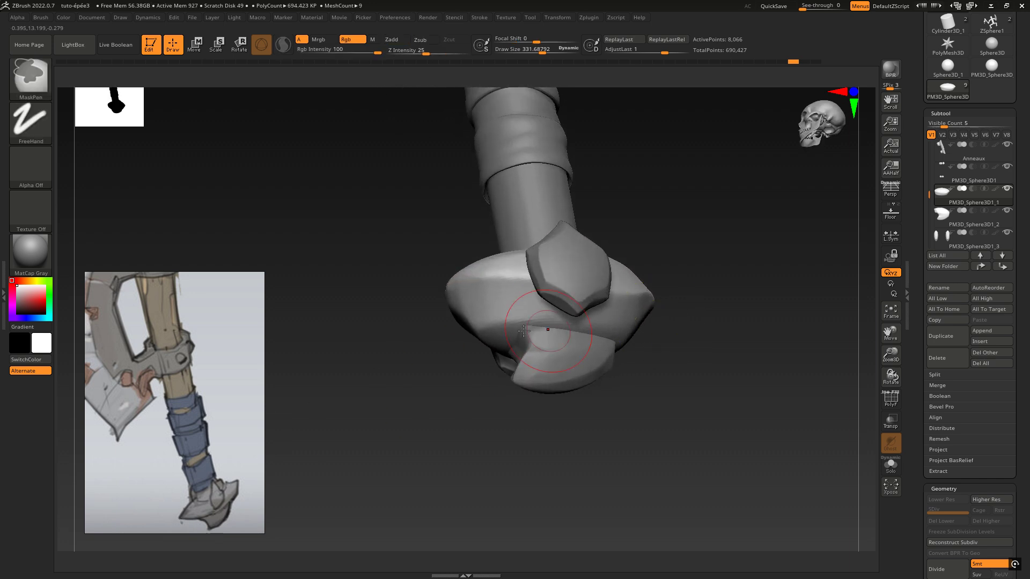
key("space")
Flatten the lower side of the central piece's blade-side end, around where the hook piece meets it
mouse_move(466, 322)
left_mouse_down()
mouse_move(480, 319)
mouse_move(466, 311)
mouse_move(482, 318)
left_mouse_up()
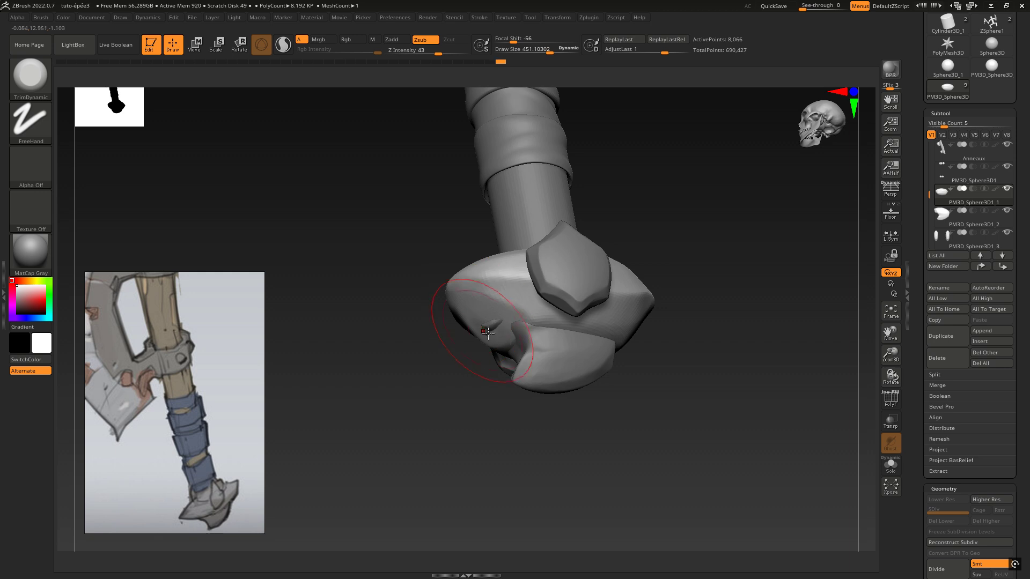
left_click_drag(530, 321, 507, 323)
mouse_move(466, 333)
right_mouse_down()
mouse_move(487, 330)
mouse_move(482, 314)
right_mouse_up()
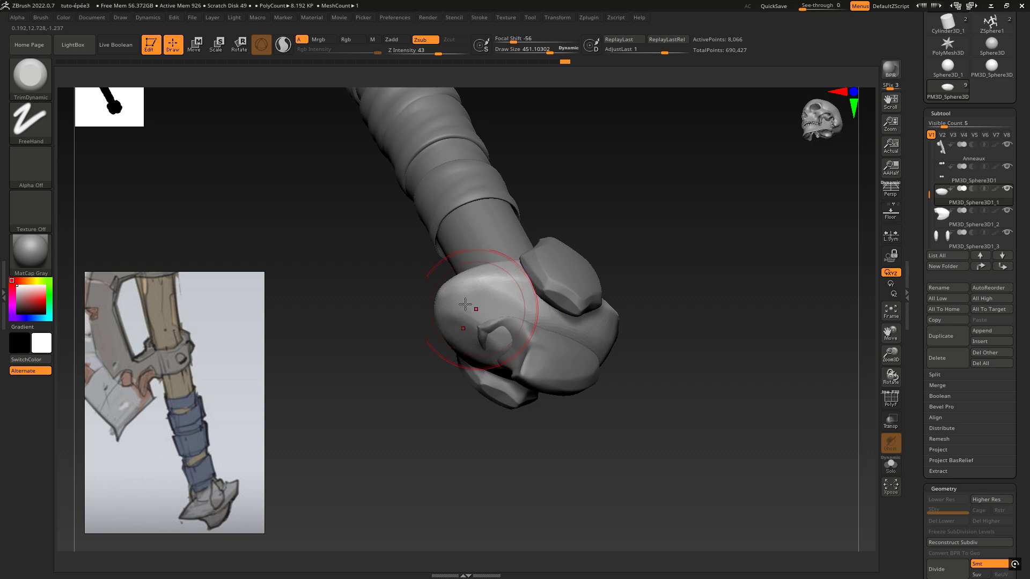
mouse_move(479, 304)
right_mouse_down()
mouse_move(495, 325)
mouse_move(603, 363)
right_mouse_up()
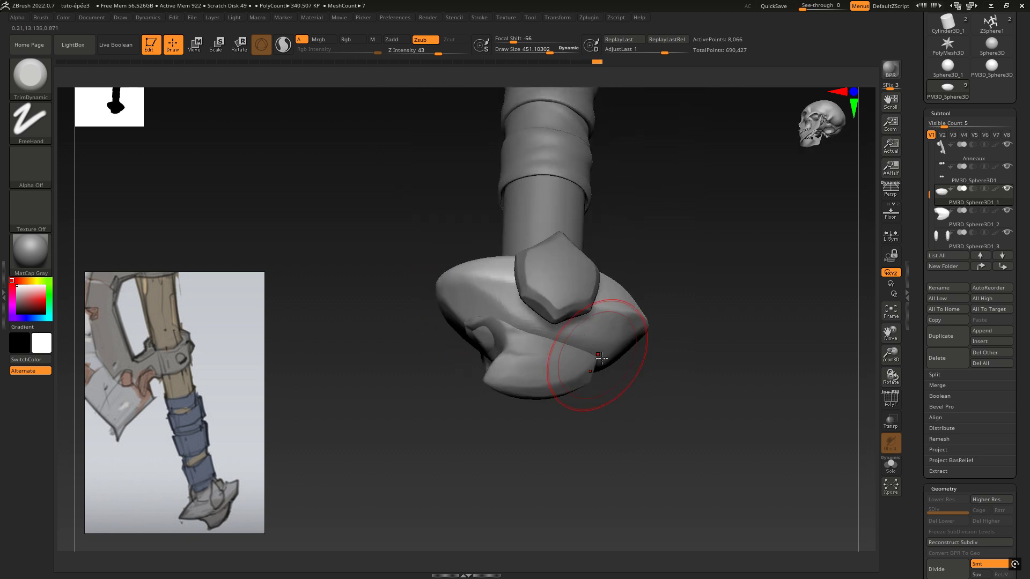
left_click_drag(529, 323, 470, 299)
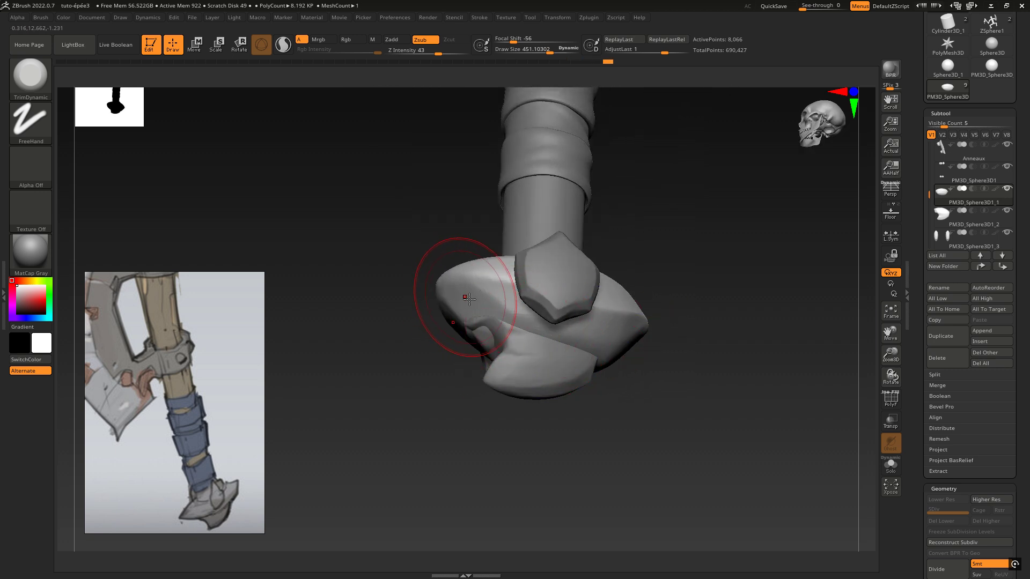
Trim the underside of the central piece's end opposite the blade into a flatter facet
mouse_move(542, 330)
right_mouse_down()
mouse_move(533, 349)
mouse_move(667, 361)
mouse_move(637, 255)
right_mouse_up()
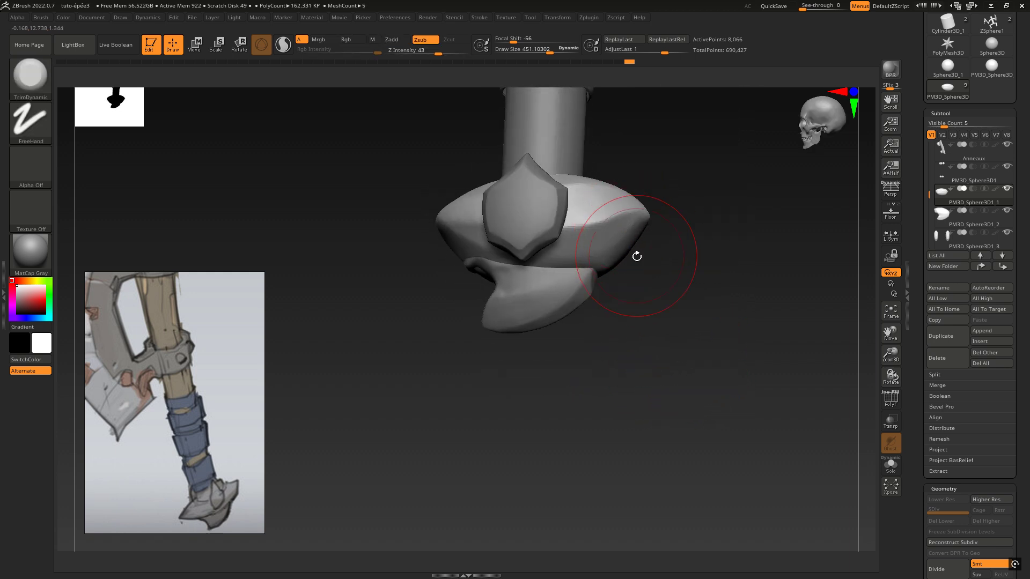
mouse_move(620, 236)
left_mouse_down()
mouse_move(563, 261)
mouse_move(606, 256)
left_mouse_up()
right_click_drag(622, 287, 613, 259)
mouse_move(634, 236)
left_mouse_down()
mouse_move(621, 253)
mouse_move(562, 273)
mouse_move(627, 244)
mouse_move(570, 270)
mouse_move(590, 268)
left_mouse_up()
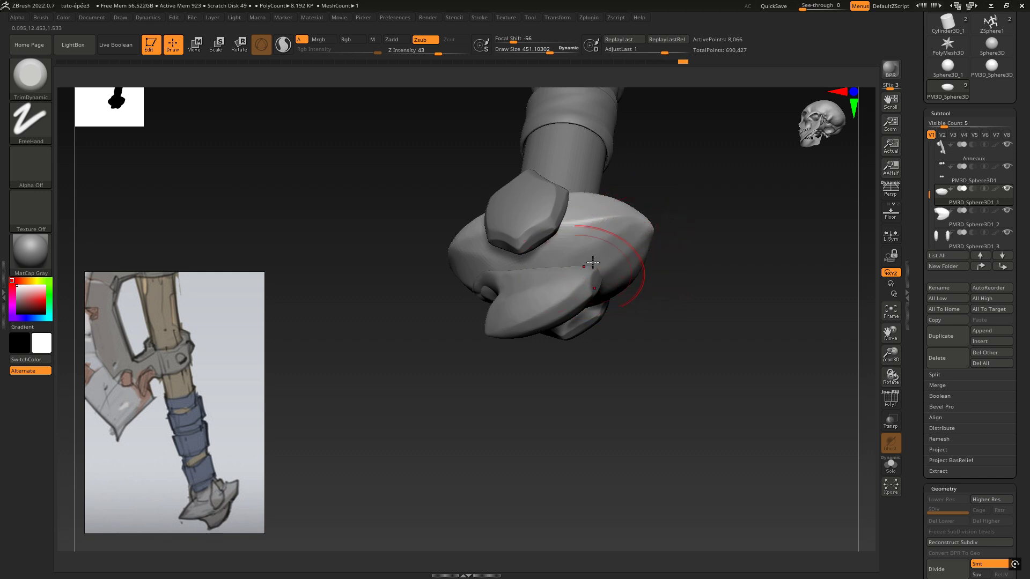
mouse_move(573, 282)
right_mouse_down()
mouse_move(594, 301)
mouse_move(643, 296)
mouse_move(473, 312)
right_mouse_up()
right_click_drag(596, 261, 636, 262, "shift")
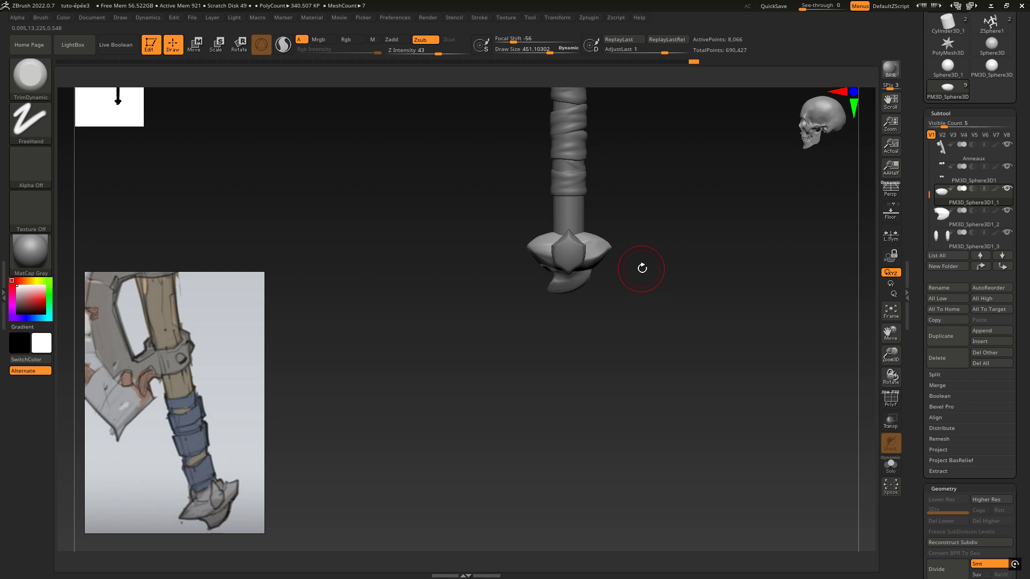
Trim the upper surface of the central piece's blade-side end into a flat plane
right_click_drag(656, 264, 594, 301, "alt")
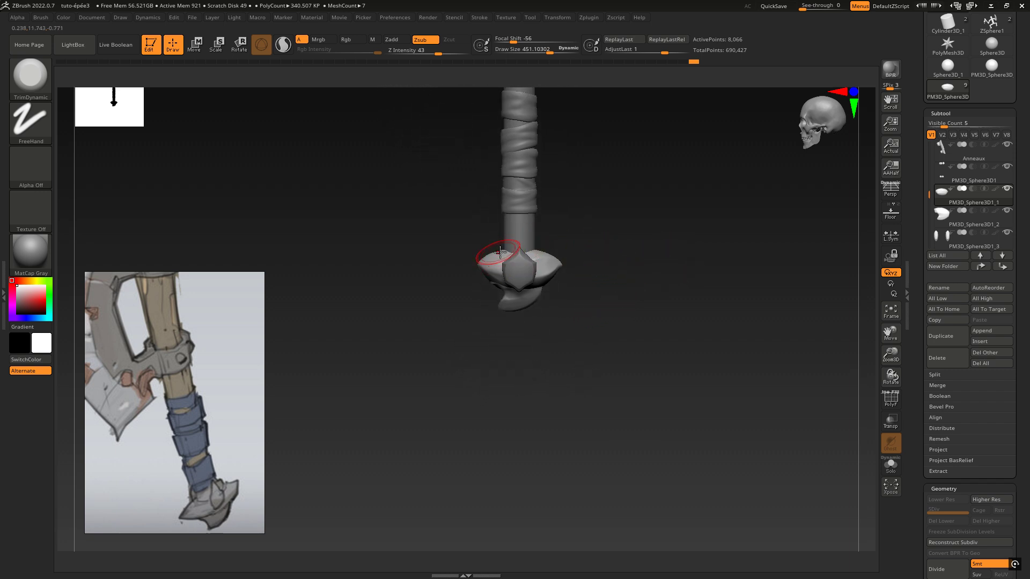
right_click_drag(501, 252, 567, 276)
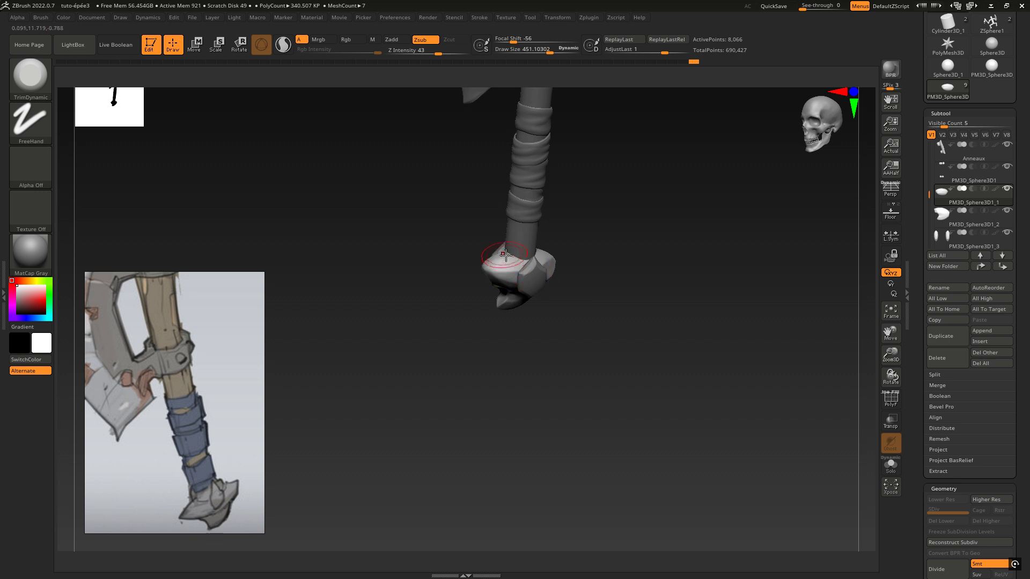
left_click_drag(510, 251, 499, 261)
mouse_move(513, 253)
right_mouse_down()
mouse_move(496, 262)
mouse_move(567, 236)
right_mouse_up()
left_click_drag(471, 270, 482, 264)
right_click_drag(474, 270, 488, 238)
Flatten the upper surface and tip of the central piece's end opposite the blade
left_click_drag(568, 249, 580, 242)
right_click_drag(582, 241, 591, 233)
mouse_move(587, 264)
left_mouse_down()
mouse_move(602, 272)
mouse_move(593, 269)
left_mouse_up()
mouse_move(593, 269)
right_mouse_down()
mouse_move(616, 295)
mouse_move(636, 293)
right_mouse_up()
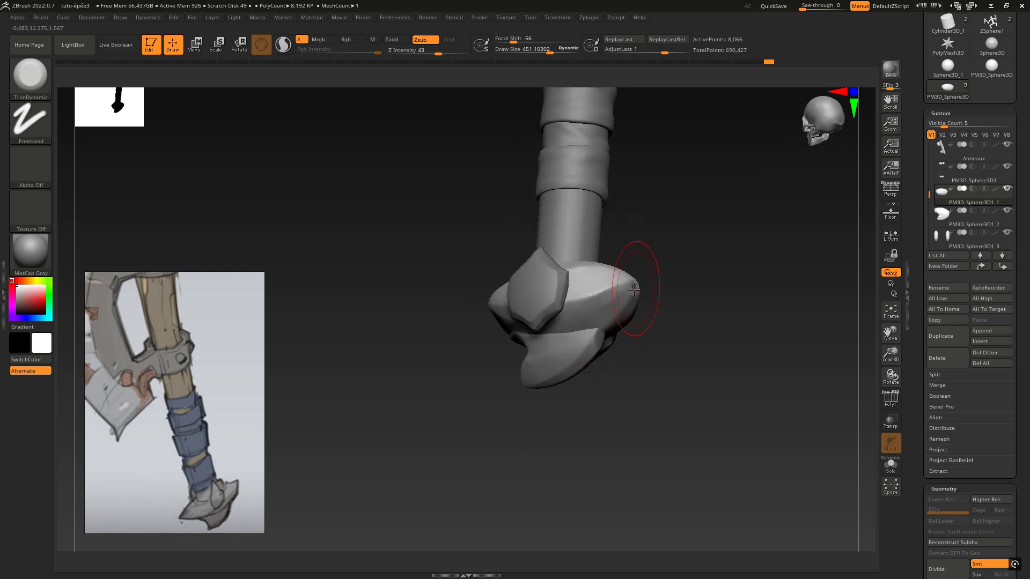
left_click_drag(600, 310, 606, 307)
right_click_drag(605, 306, 560, 298)
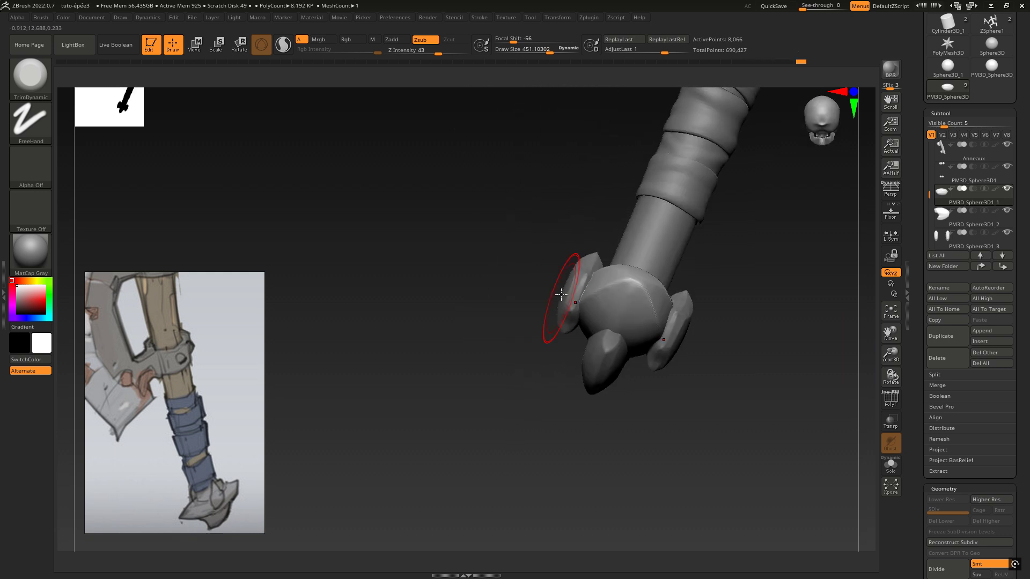
Refine the planes above and below the ridge on the central piece's end opposite the blade
left_click_drag(632, 299, 626, 296, "shift")
mouse_move(633, 299)
right_mouse_down()
mouse_move(680, 303)
mouse_move(617, 291)
right_mouse_up()
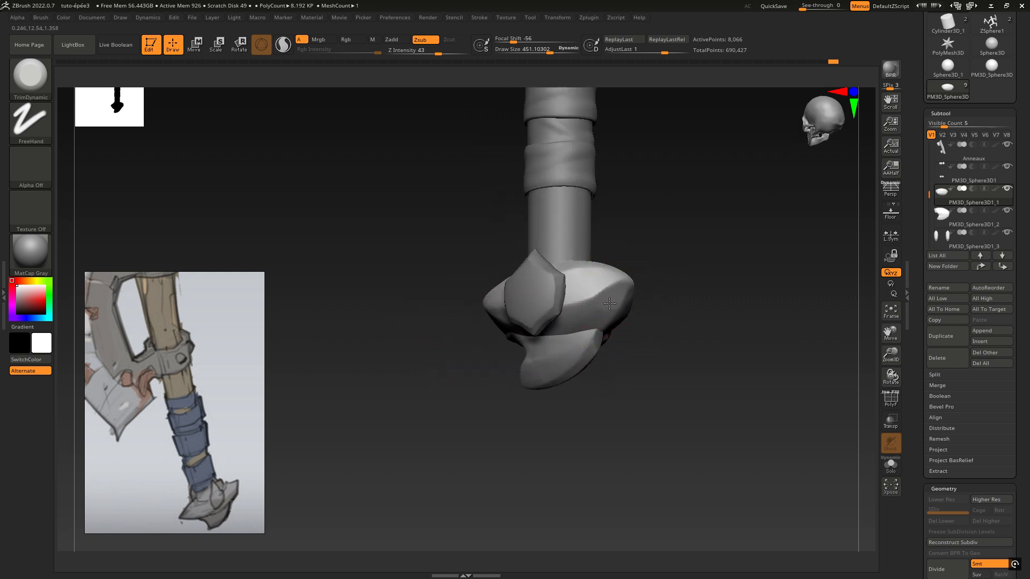
left_click_drag(607, 316, 605, 299)
mouse_move(609, 297)
right_mouse_down()
mouse_move(637, 278)
mouse_move(635, 315)
mouse_move(627, 300)
right_mouse_up()
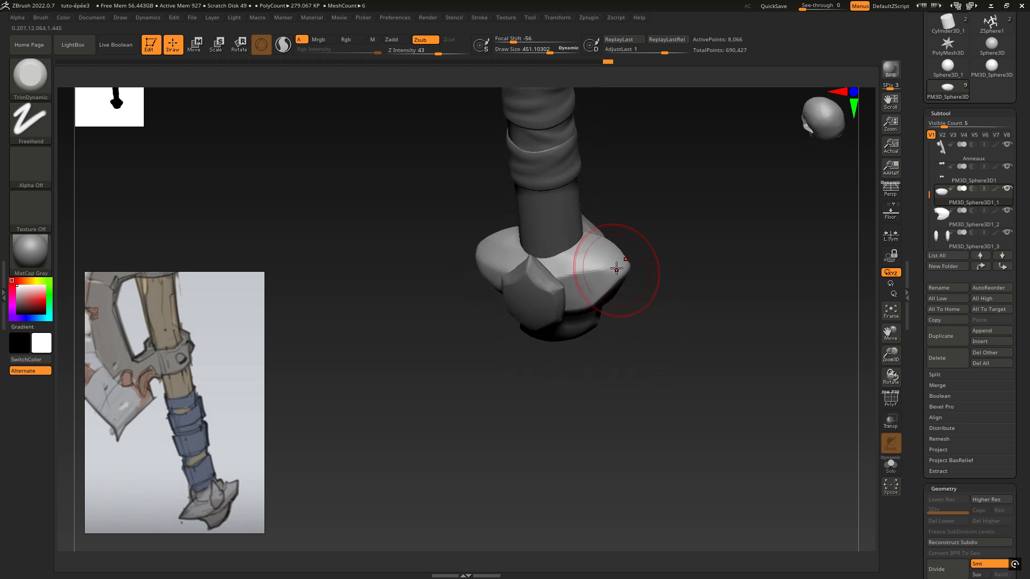
mouse_move(616, 268)
left_mouse_down()
mouse_move(610, 278)
mouse_move(613, 268)
left_mouse_up()
left_click_drag(634, 284, 632, 255)
left_click_drag(587, 316, 561, 327)
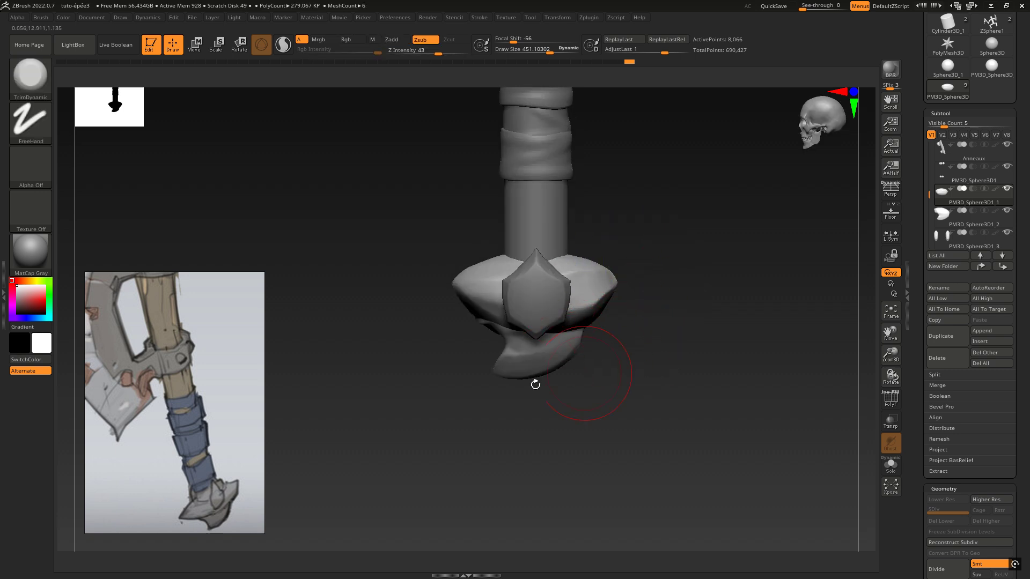
left_click_drag(532, 364, 531, 360)
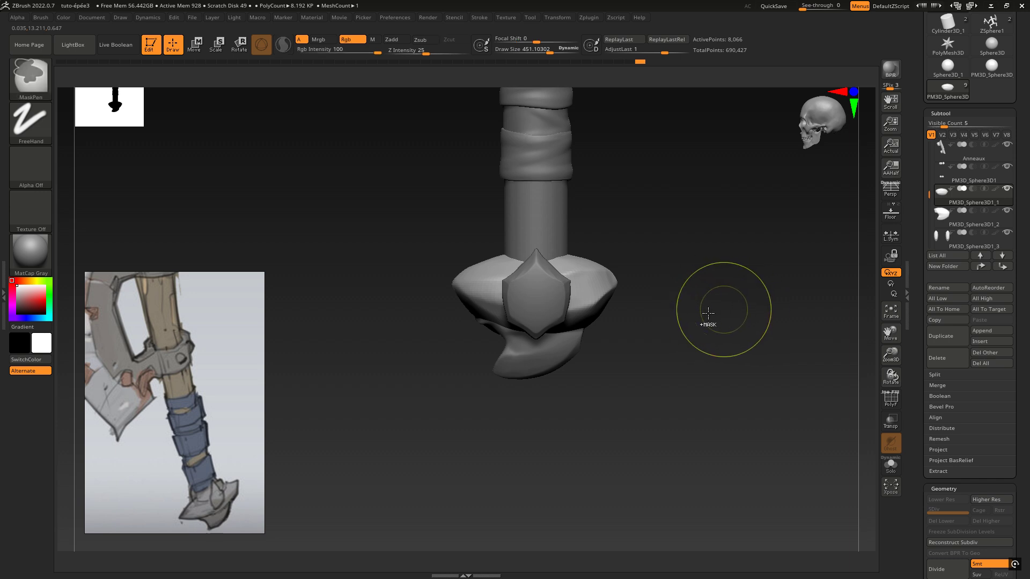
Select the hook piece under the pommel, widen it slightly, shift it towards the blade side and raise it closer to the central piece
key("w")
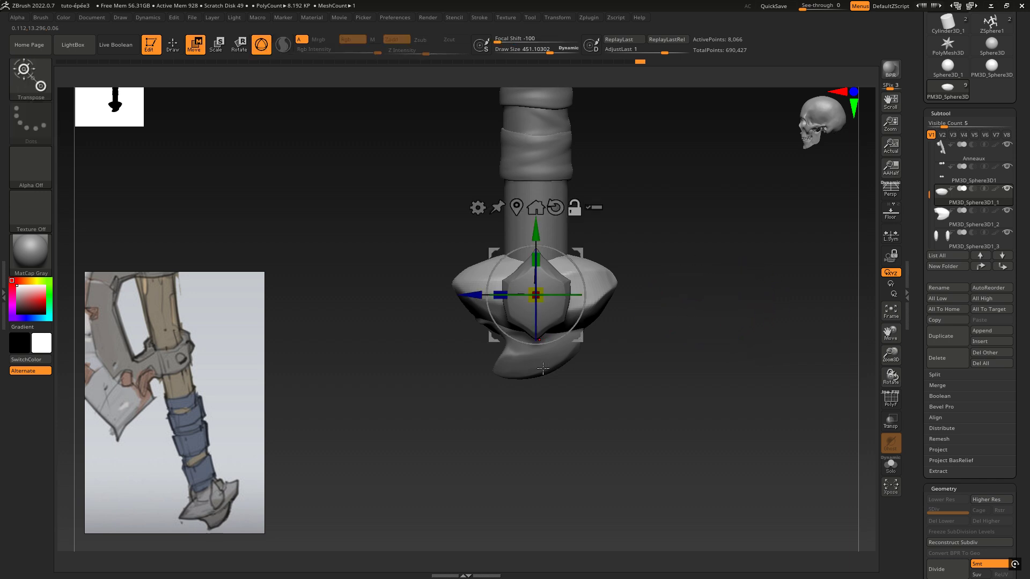
left_click(542, 368, "alt")
mouse_move(513, 265)
left_mouse_down()
mouse_move(517, 254)
mouse_move(517, 272)
left_mouse_up()
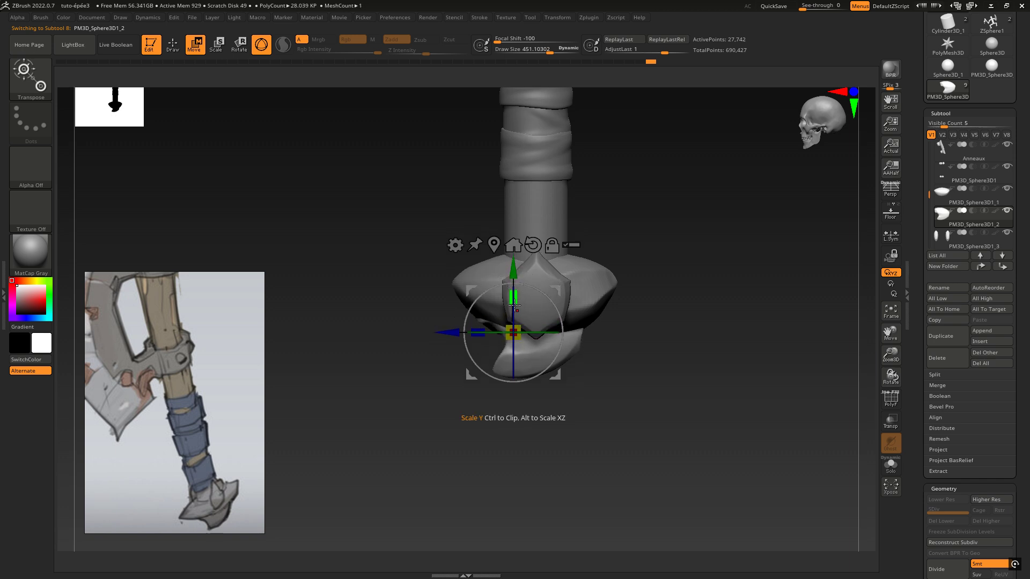
left_click_drag(489, 332, 466, 323)
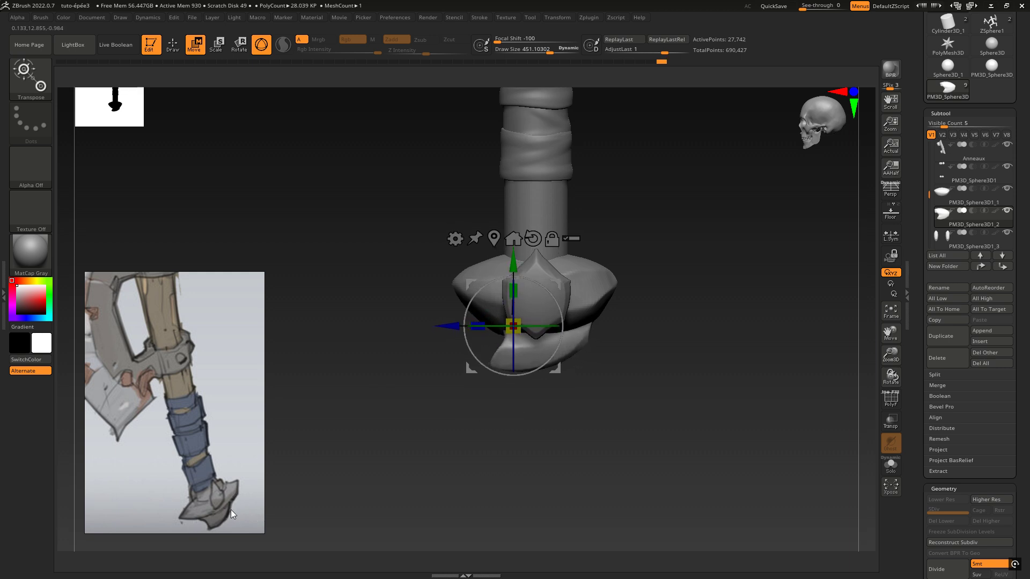
left_click_drag(449, 329, 446, 329)
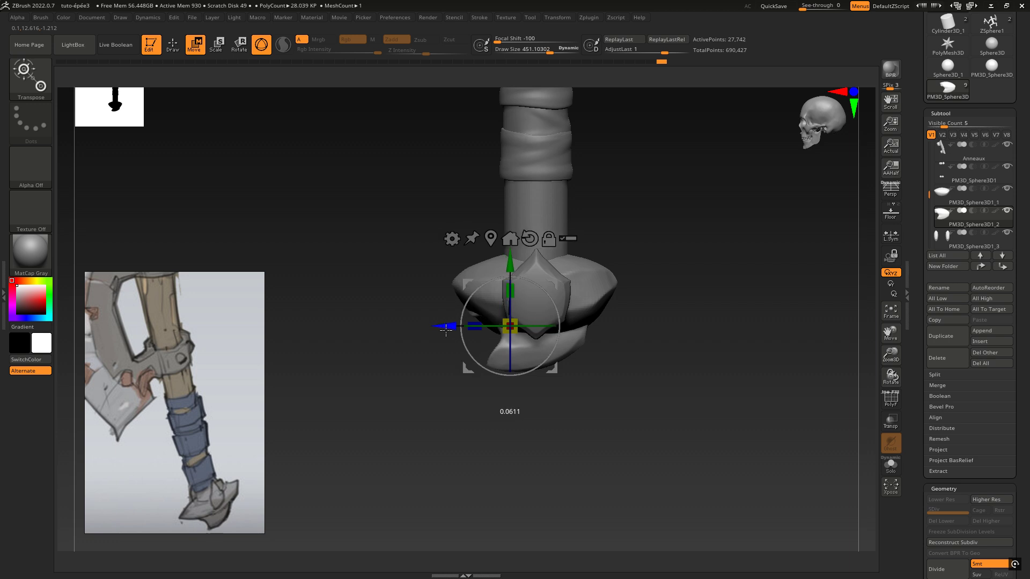
left_click_drag(511, 266, 513, 262)
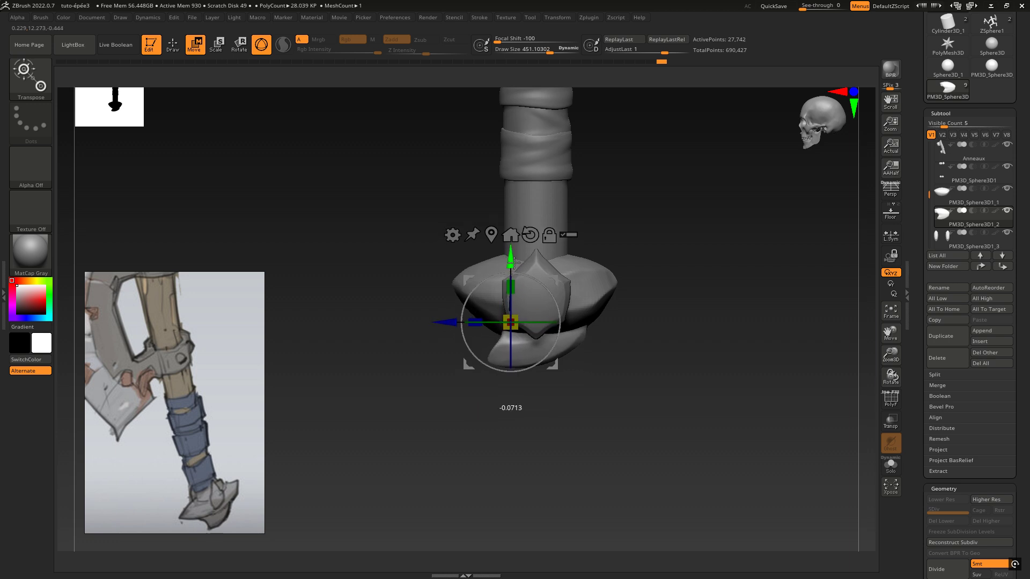
Make the Anneaux subtool active and examine the pommel's proportions against the whole axe, both zoomed out and close up
mouse_move(659, 270)
left_mouse_down()
mouse_move(696, 269)
mouse_move(630, 274)
mouse_move(654, 270)
left_mouse_up()
right_click_drag(605, 359, 576, 275, "ctrl")
left_click(477, 160, "alt")
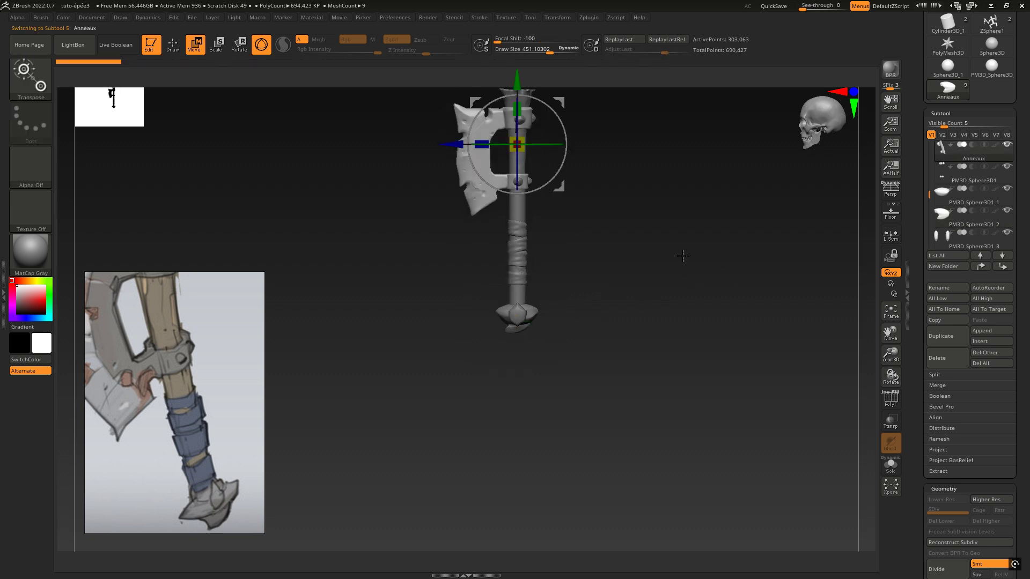
left_click_drag(627, 282, 629, 342)
key("space")
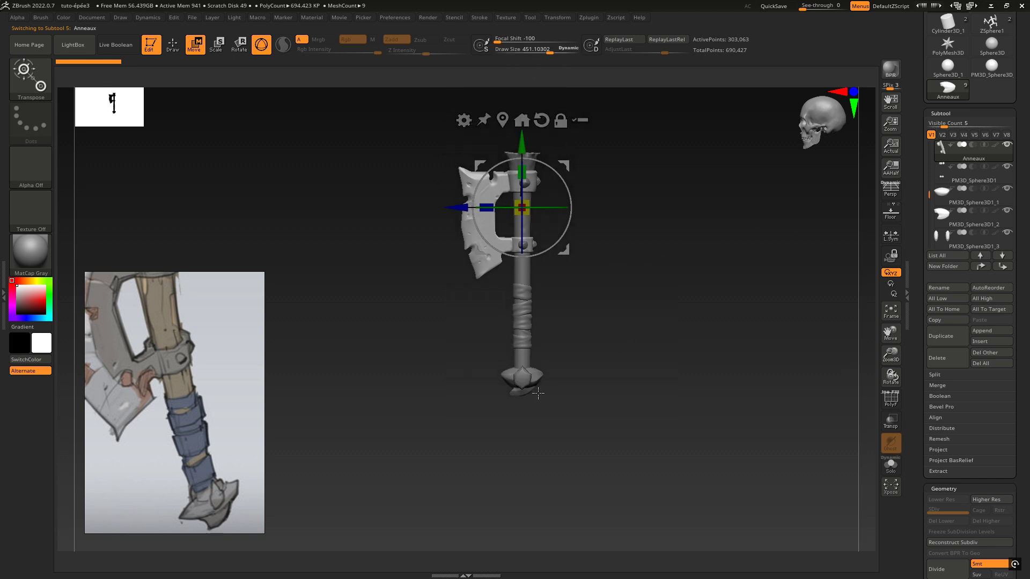
right_click_drag(538, 393, 797, 299, "ctrl")
right_click_drag(593, 405, 521, 209, "alt")
right_click_drag(501, 404, 529, 274, "alt")
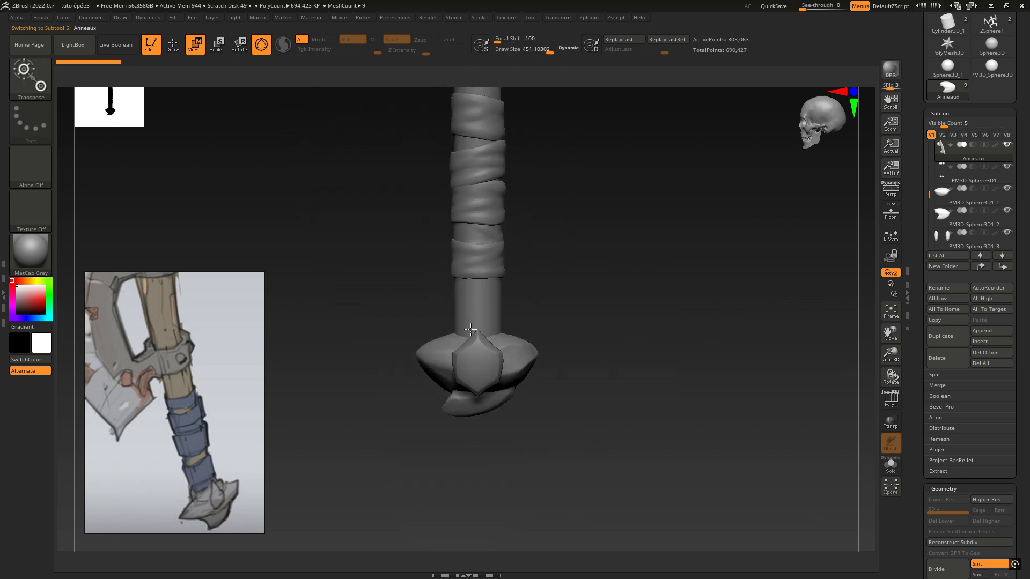
Select the pommel's side pieces and stretch one piece's upper tip up the handle into a narrow point with the Move brush
left_click(483, 340, "alt")
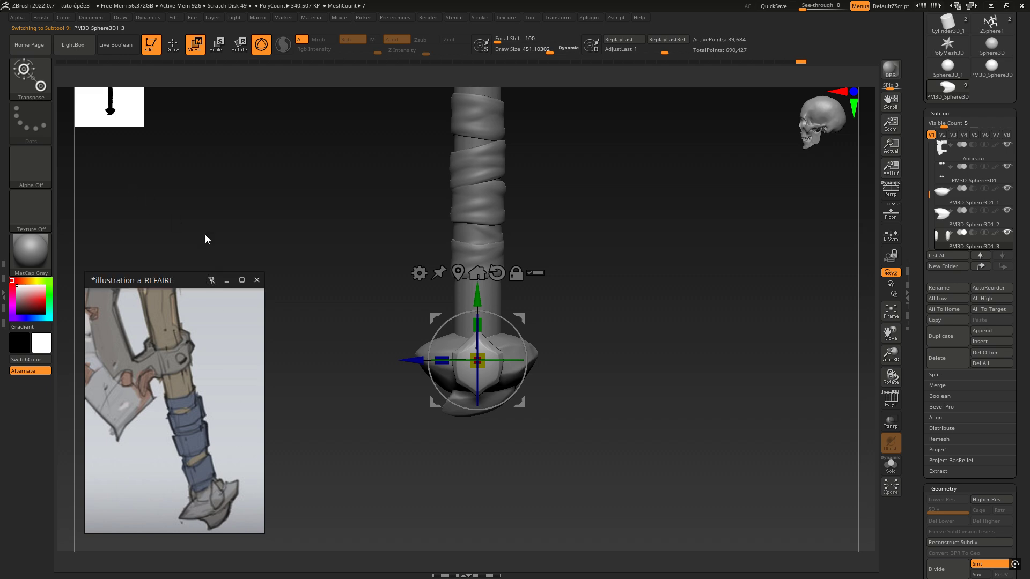
left_click(31, 78)
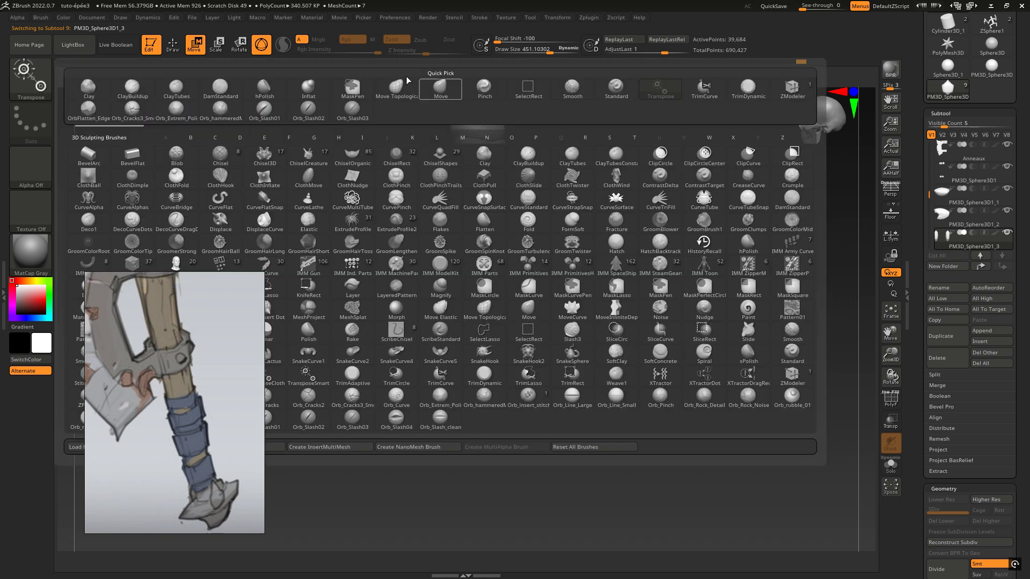
left_click(433, 88)
left_click_drag(479, 336, 477, 306)
left_click_drag(459, 349, 456, 365)
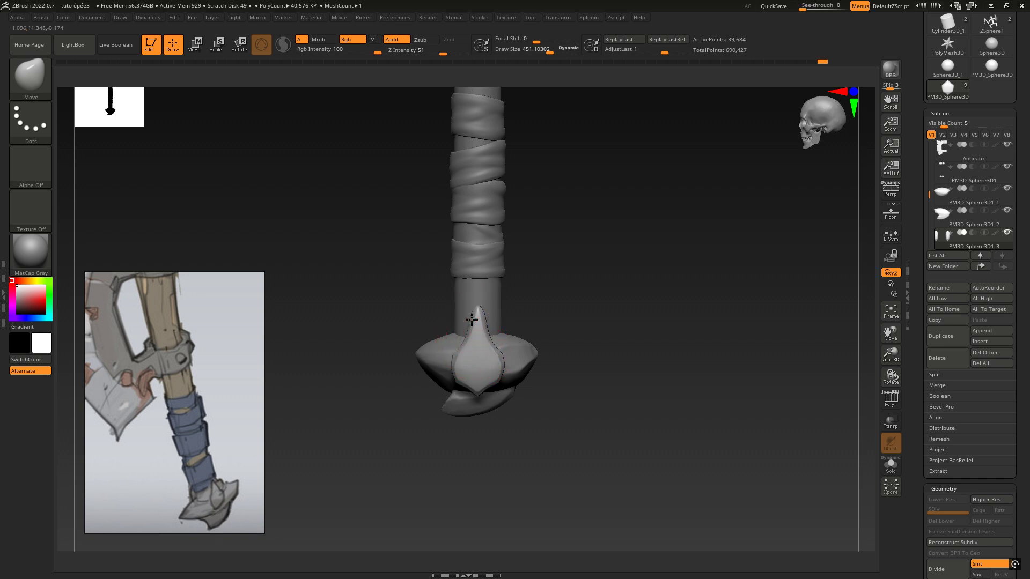
Refine the lengthened side piece's lower end and outline with the Move brush so it fits against the central piece
right_click_drag(496, 400, 461, 340)
mouse_move(481, 392)
right_mouse_down()
mouse_move(515, 326)
mouse_move(489, 392)
right_mouse_up()
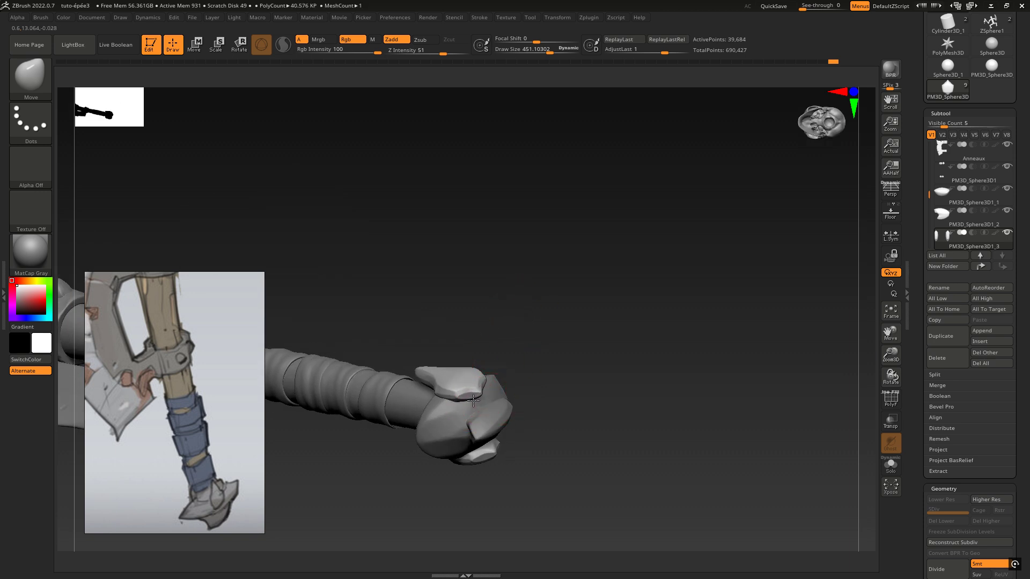
left_click_drag(473, 400, 476, 404)
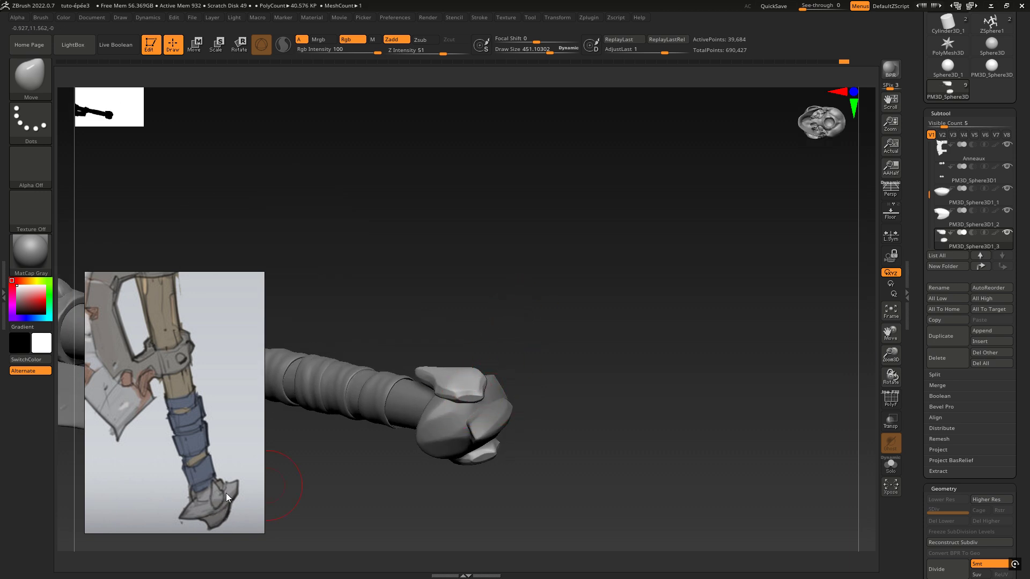
right_click_drag(466, 339, 475, 377)
Centre the transform gizmo on the side pieces and try Mirror And Weld to copy the lengthened shape across
right_click_drag(537, 350, 614, 332)
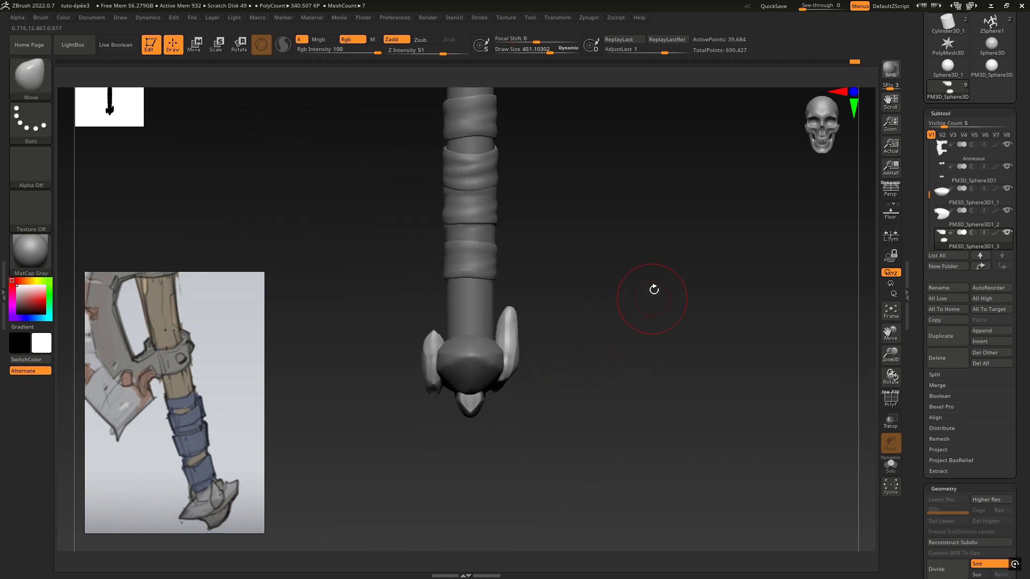
key("w")
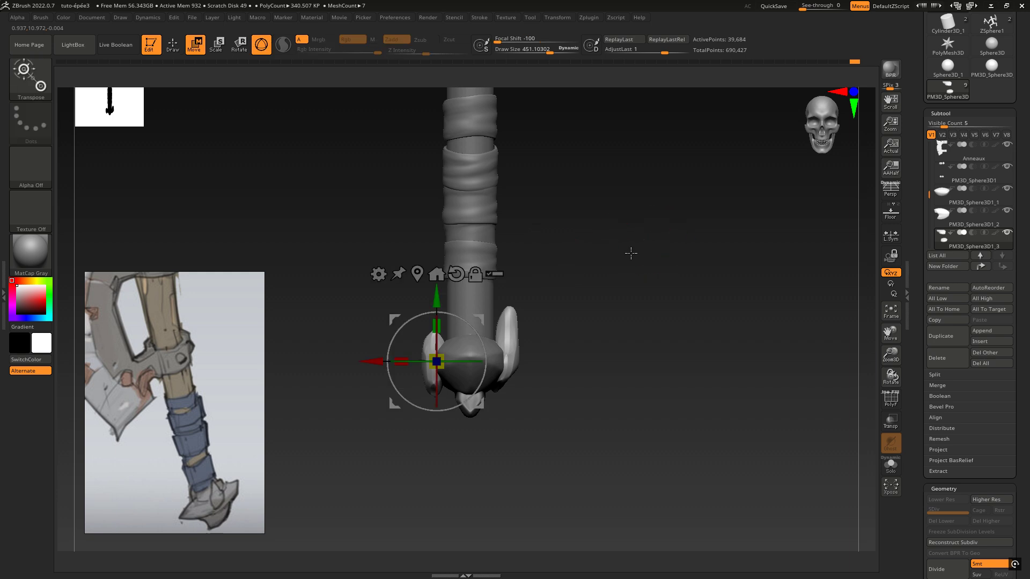
left_click(417, 274)
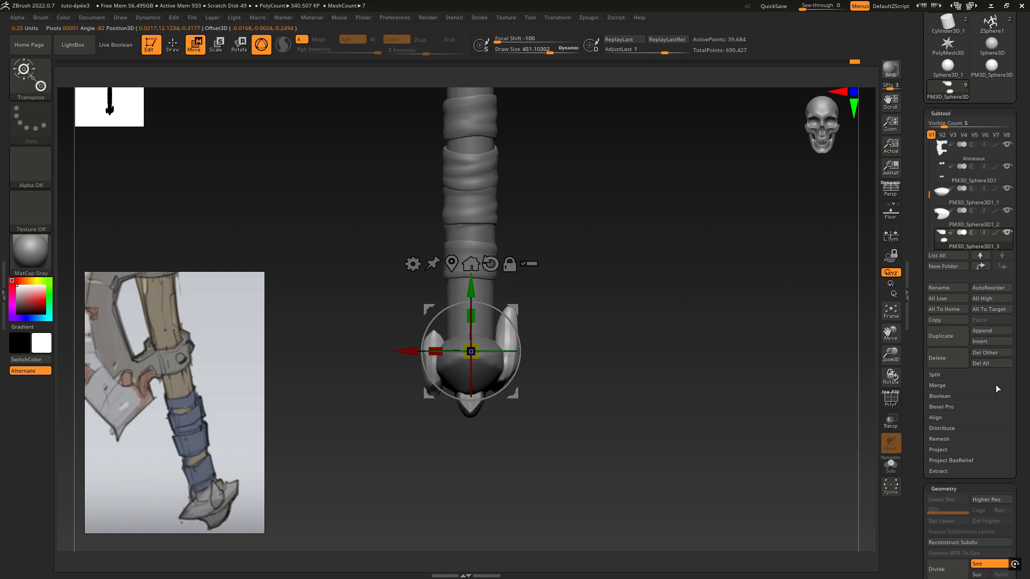
left_click_drag(1020, 416, 1008, 300)
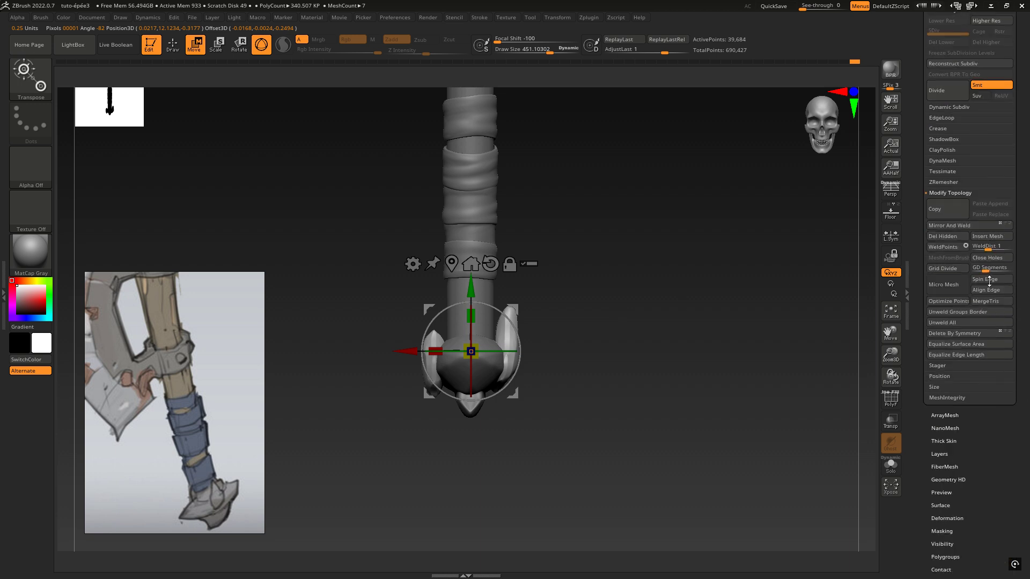
left_click(960, 229)
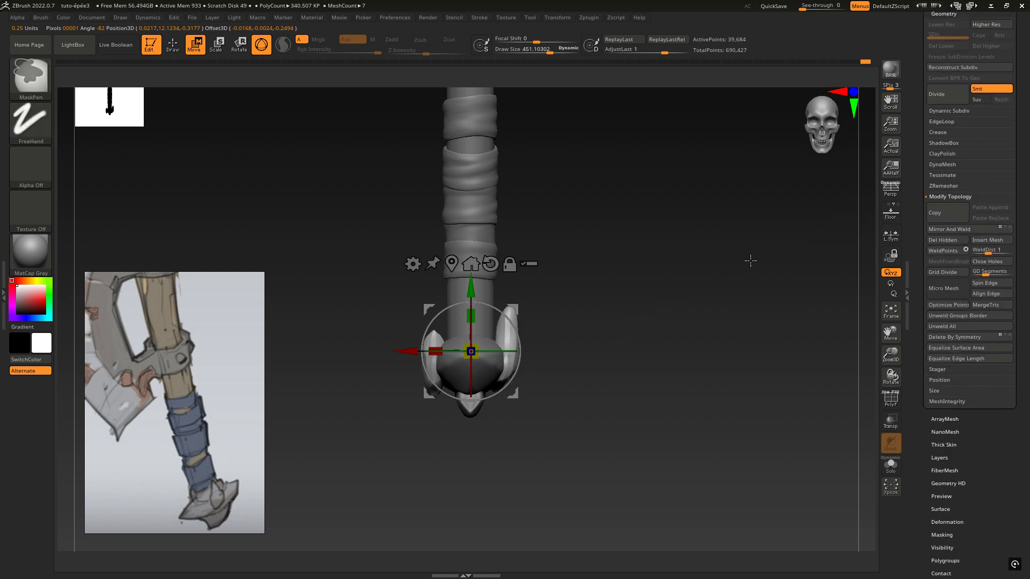
Try rotating the side pieces half a turn around the handle and applying Mirror And Weld, and undo the attempt
left_click_drag(614, 285, 688, 289, "alt")
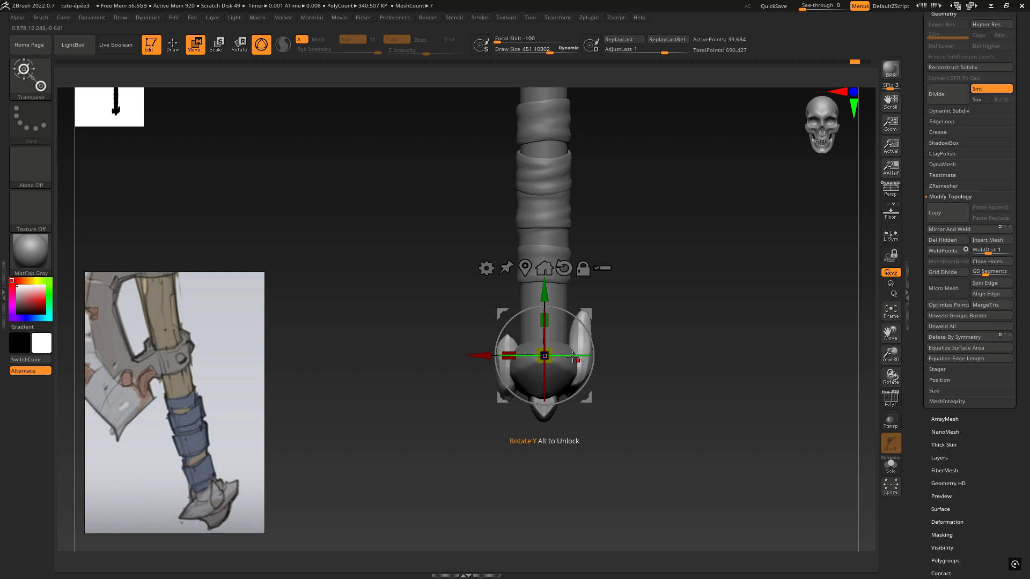
left_click_drag(569, 356, 405, 369)
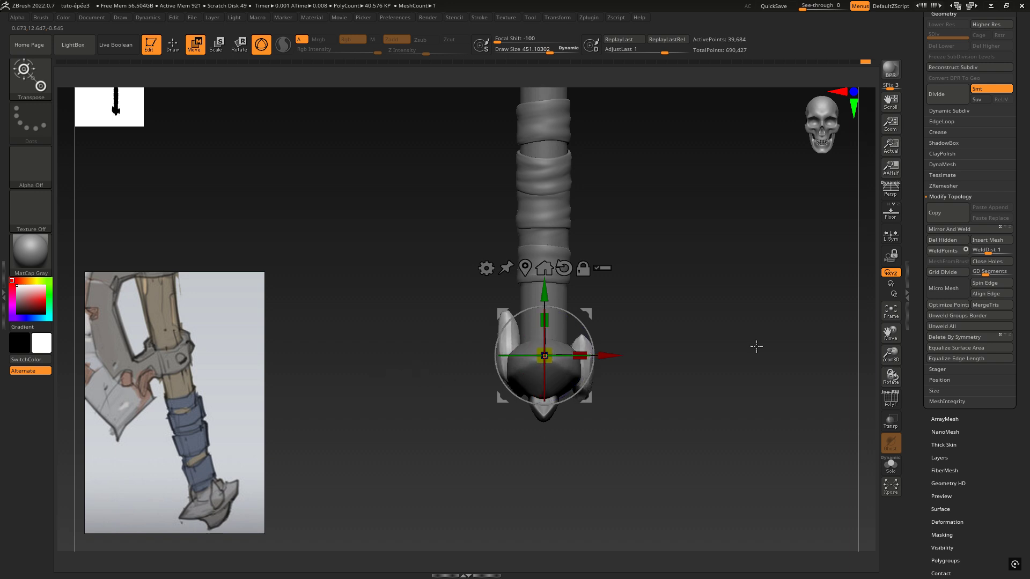
left_click(962, 230)
mouse_move(751, 344)
left_mouse_down()
mouse_move(613, 358)
mouse_move(618, 350)
left_mouse_up()
key("ctrl+z")
key("ctrl+z")
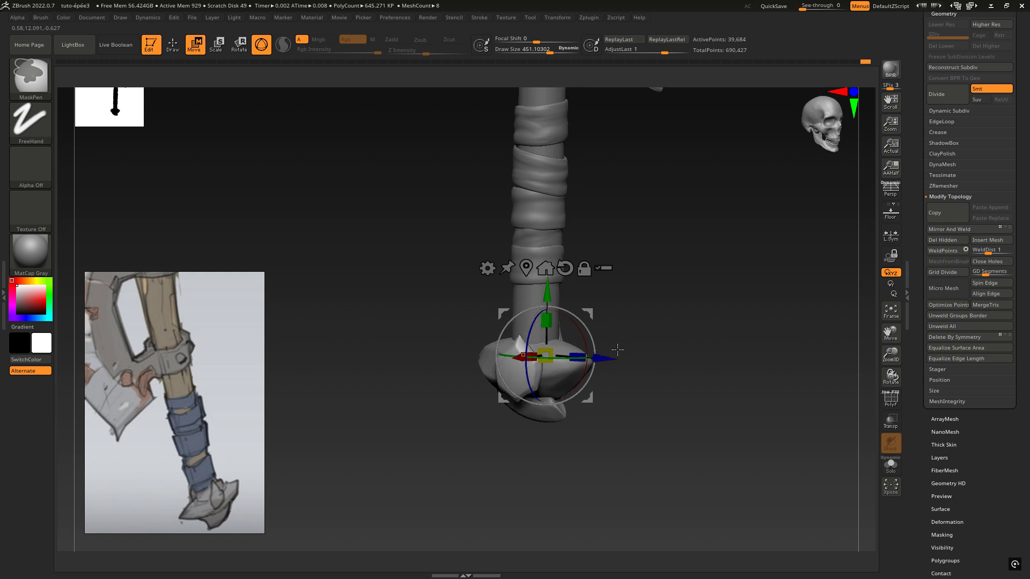
key("ctrl+z")
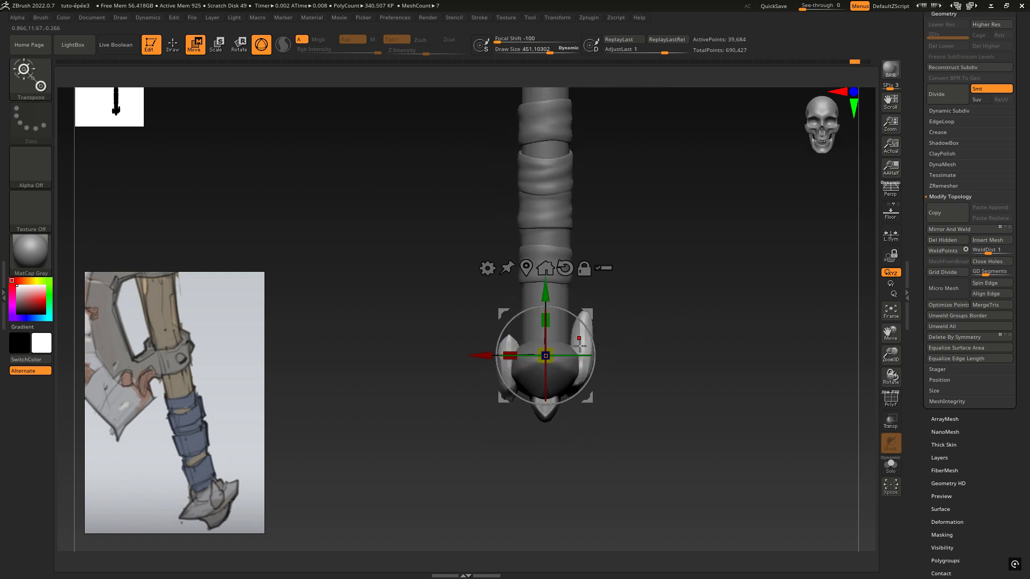
left_click_drag(558, 355, 566, 355)
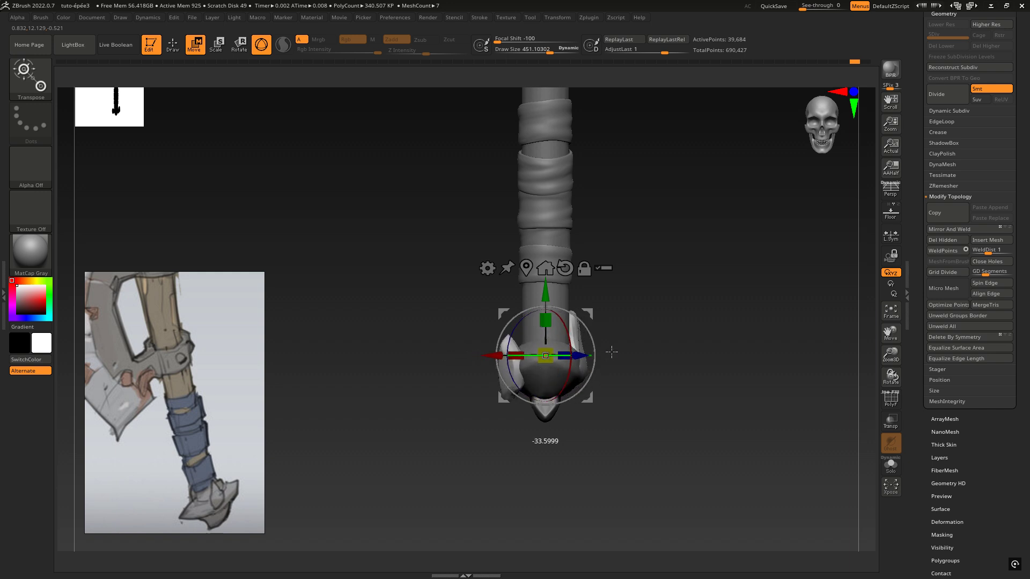
left_click_drag(672, 345, 669, 331)
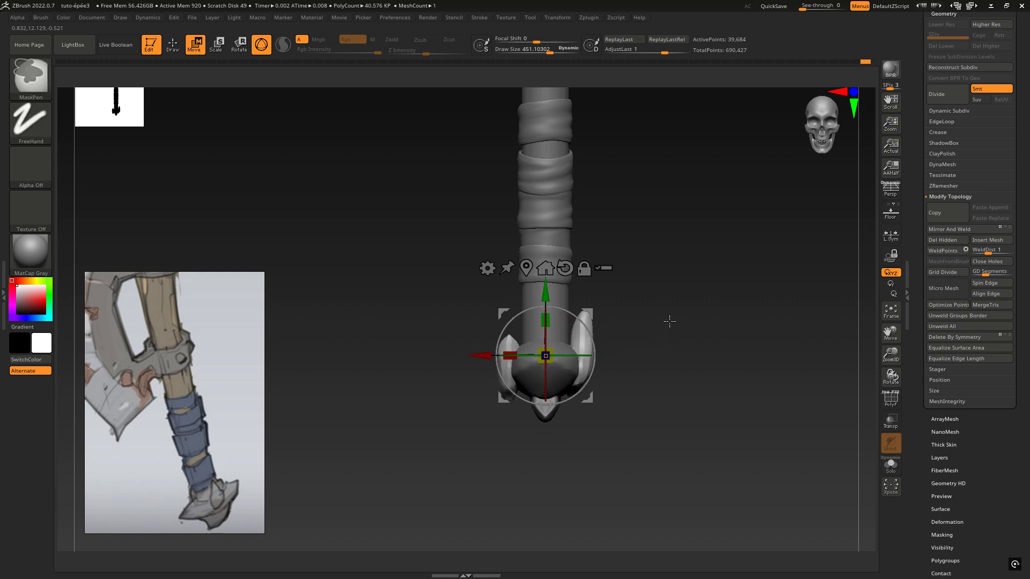
key("ctrl+z")
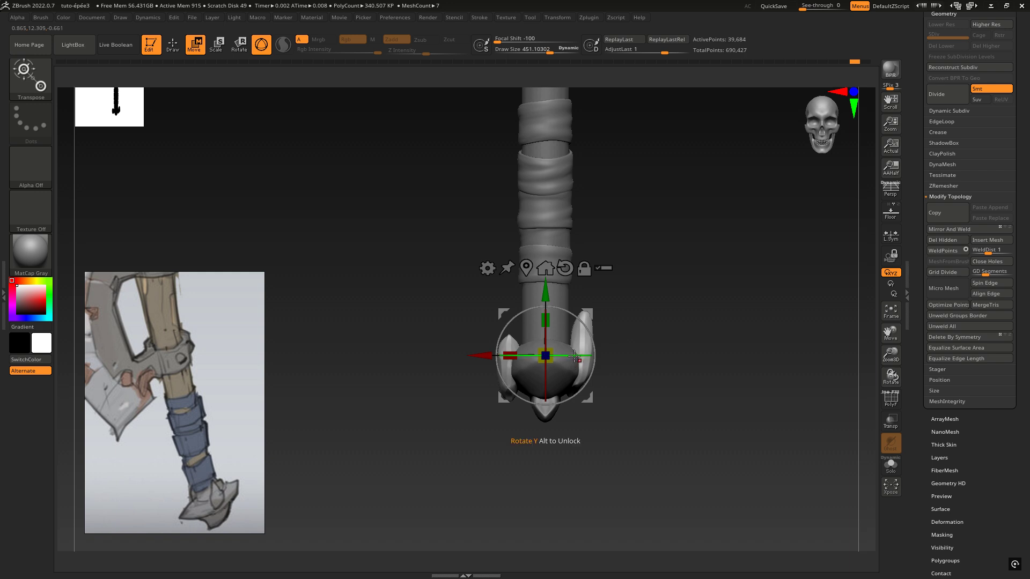
mouse_move(575, 354)
left_mouse_down()
mouse_move(536, 371)
mouse_move(463, 365)
mouse_move(581, 355)
mouse_move(570, 354)
left_mouse_up()
left_click_drag(490, 362, 433, 363)
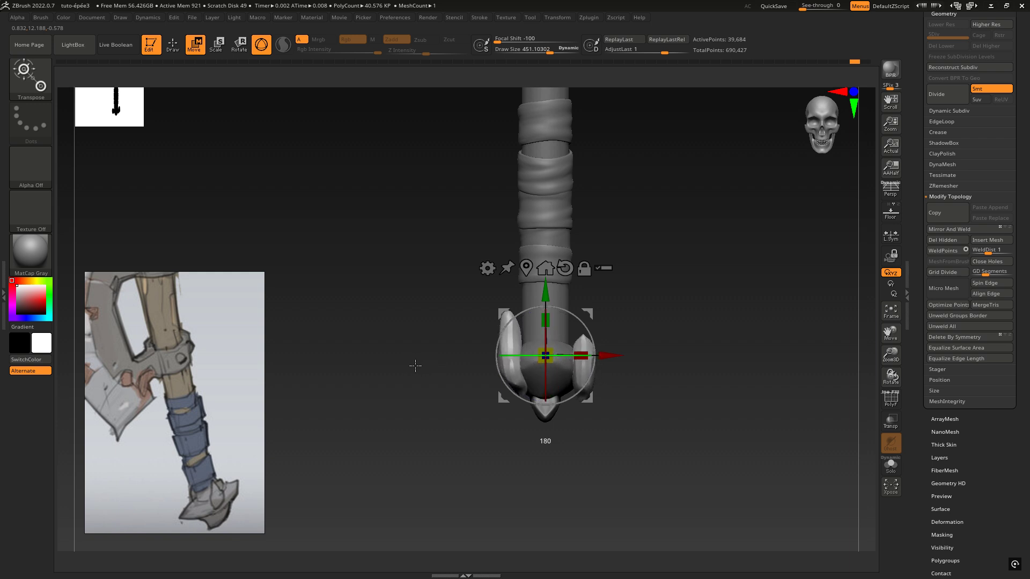
left_click_drag(415, 366, 397, 366)
key("ctrl+z")
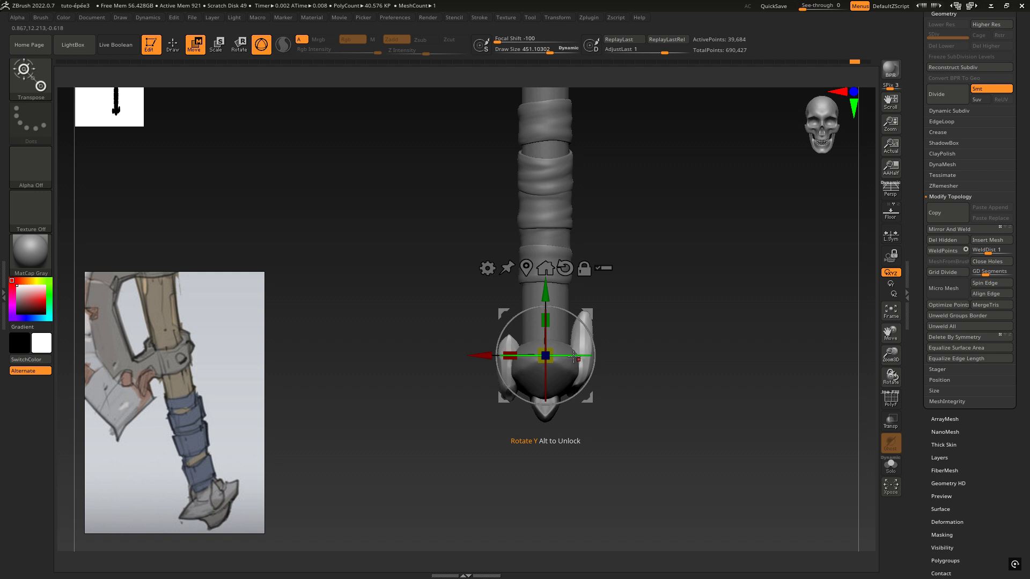
Rotate the side pieces 180° about Y, apply Mirror And Weld, and shift them along Z to line up with the pommel
left_click_drag(573, 357, 395, 368)
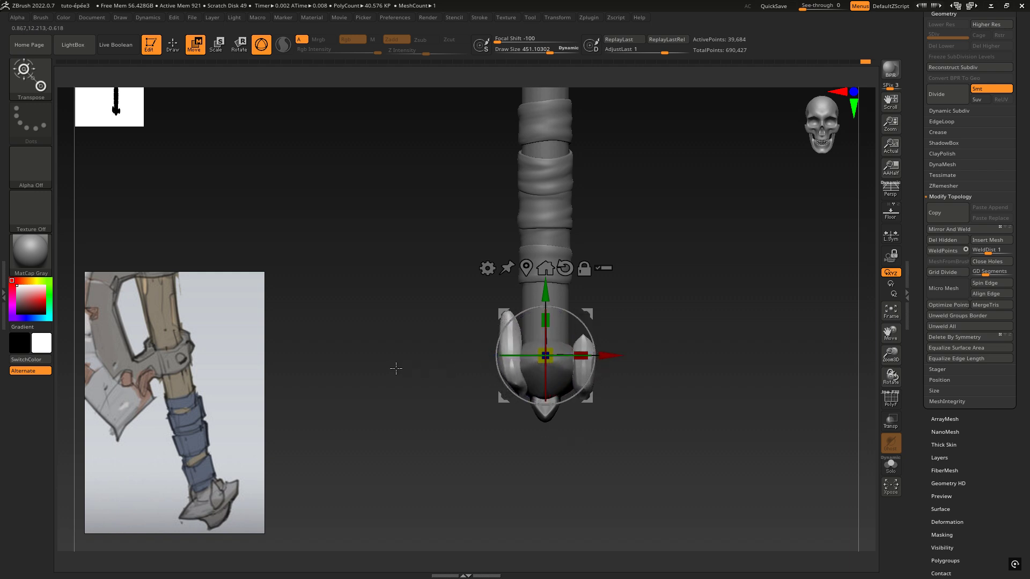
left_click(964, 231)
left_click_drag(649, 331, 681, 329)
left_click_drag(486, 356, 456, 354)
mouse_move(603, 322)
left_mouse_down()
mouse_move(588, 333)
mouse_move(604, 325)
left_mouse_up()
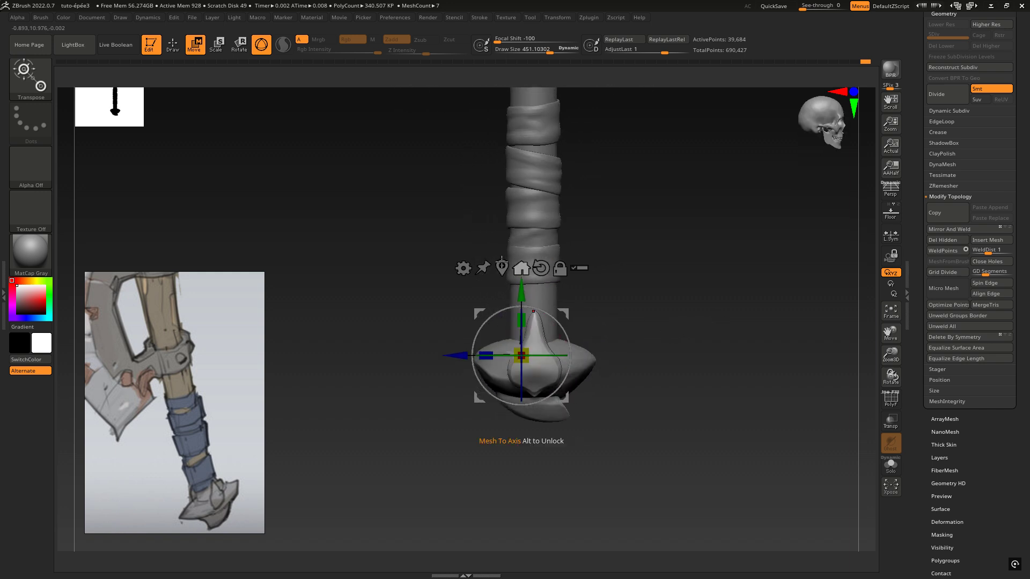
left_click_drag(690, 349, 608, 349)
Make the Anneaux subtool active and compare the pommel, handle and axe head with the concept image, both close up and zoomed out
right_click_drag(673, 349, 618, 317, "ctrl")
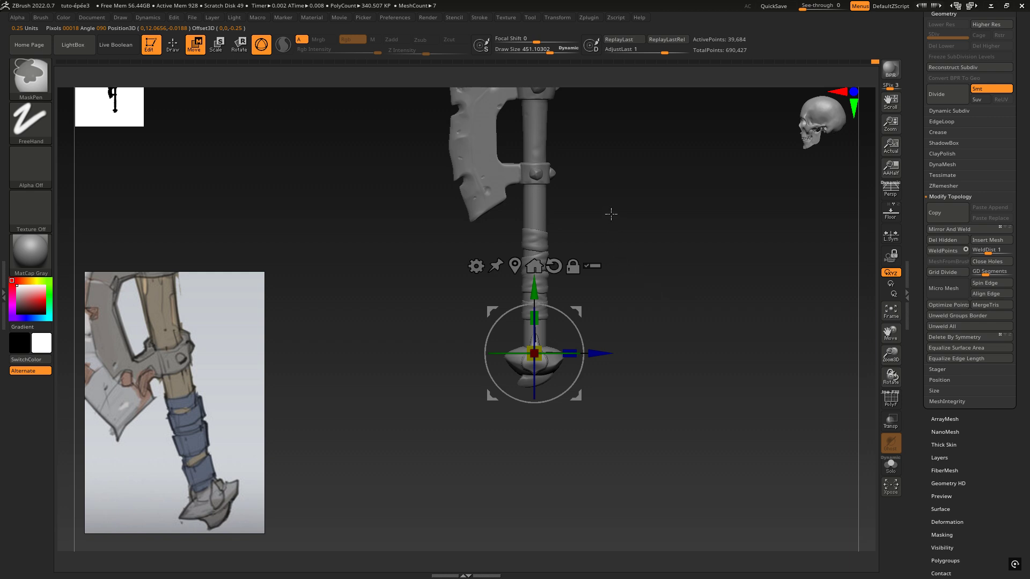
left_click(491, 192, "alt")
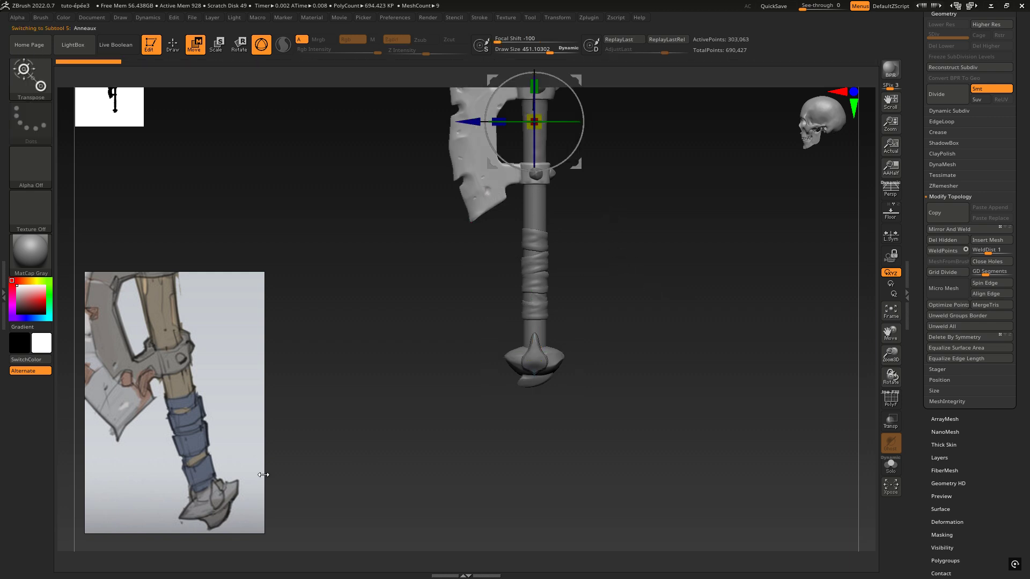
right_click_drag(630, 255, 671, 251, "ctrl")
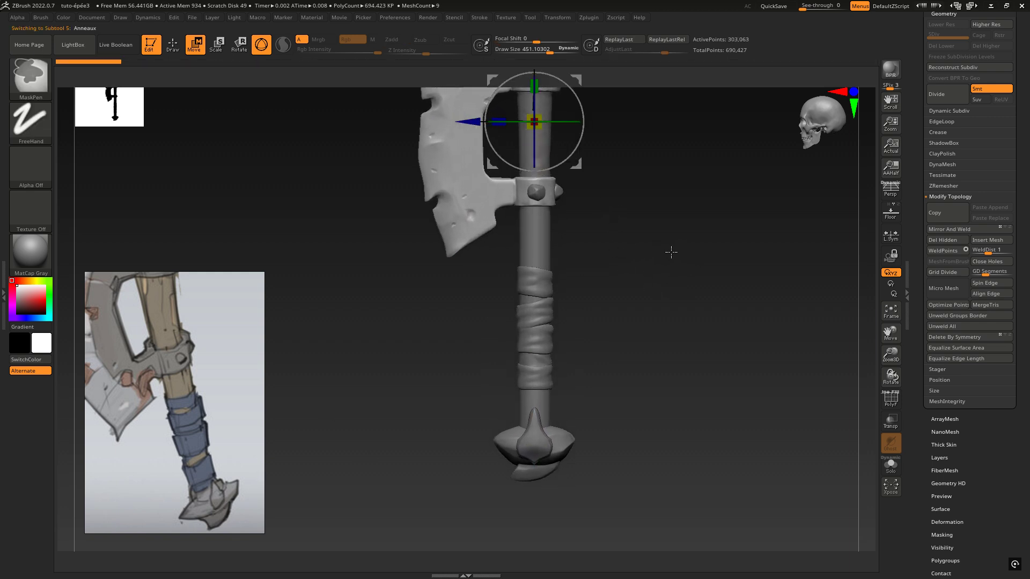
right_click_drag(627, 202, 576, 325, "alt")
mouse_move(574, 196)
right_mouse_down("ctrl")
mouse_move(625, 193)
mouse_move(651, 226)
right_mouse_up("ctrl")
middle_click_drag(179, 362, 198, 407)
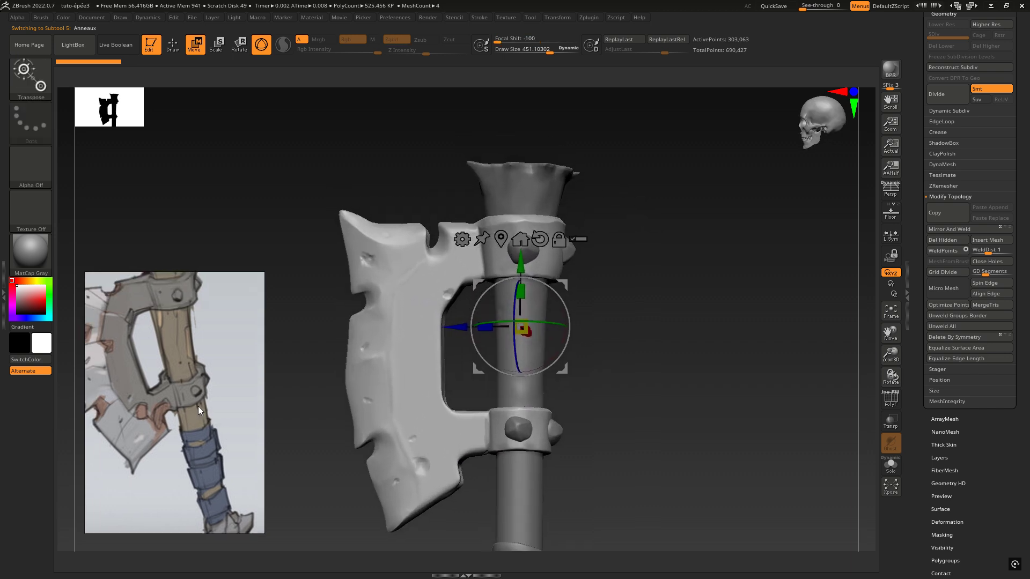
middle_click_drag(179, 322, 165, 375)
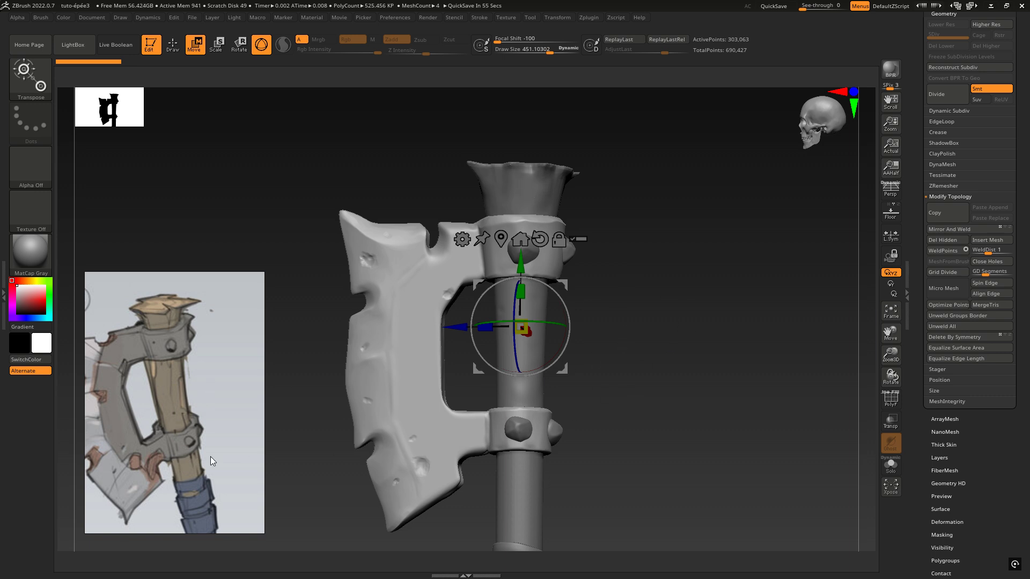
mouse_move(585, 355)
left_mouse_down()
mouse_move(660, 386)
mouse_move(664, 336)
mouse_move(669, 411)
mouse_move(625, 366)
left_mouse_up()
right_click_drag(624, 361, 623, 325, "alt")
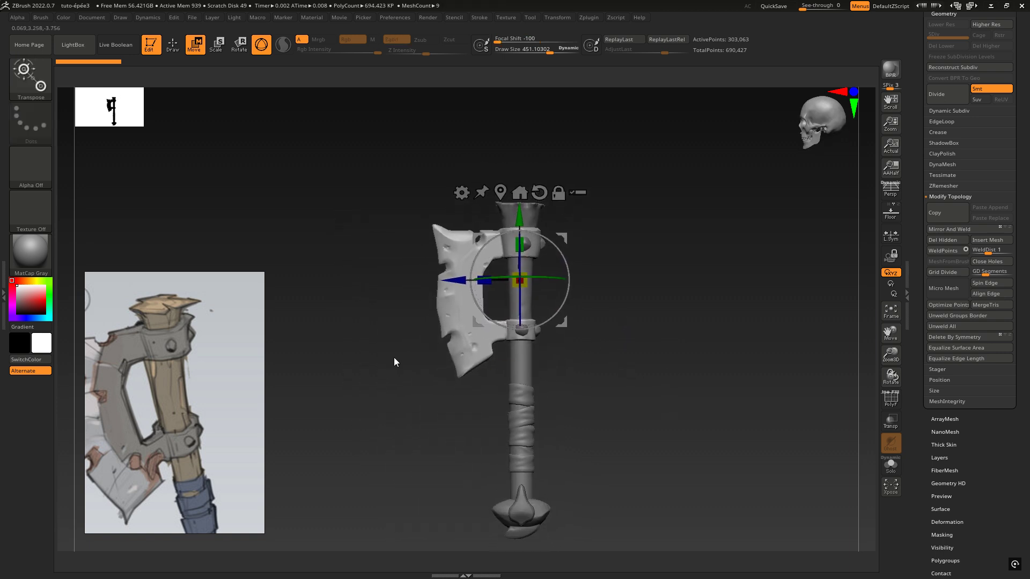